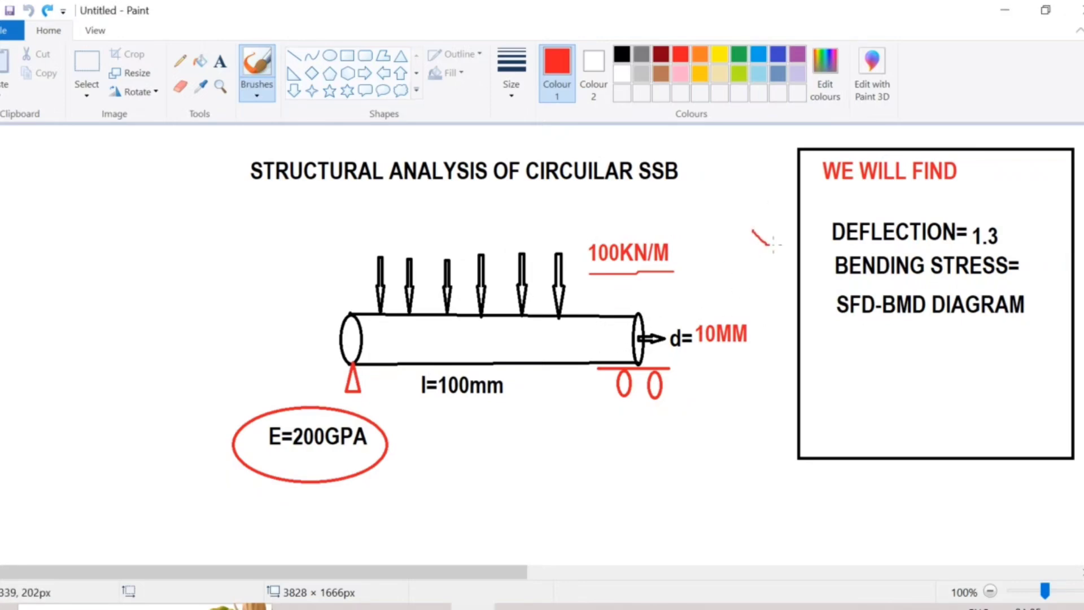
- Tick deflection, bending stress and SFD-BMD in red, underline 10MM and box 1.3
drag(753, 230, 824, 207)
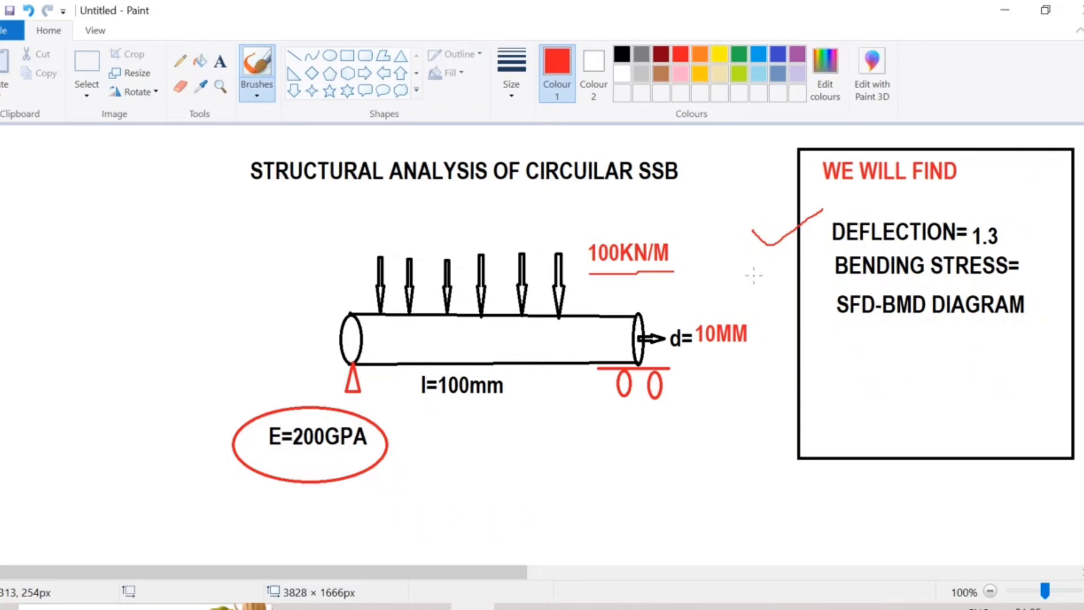
drag(751, 273, 822, 252)
drag(751, 314, 816, 296)
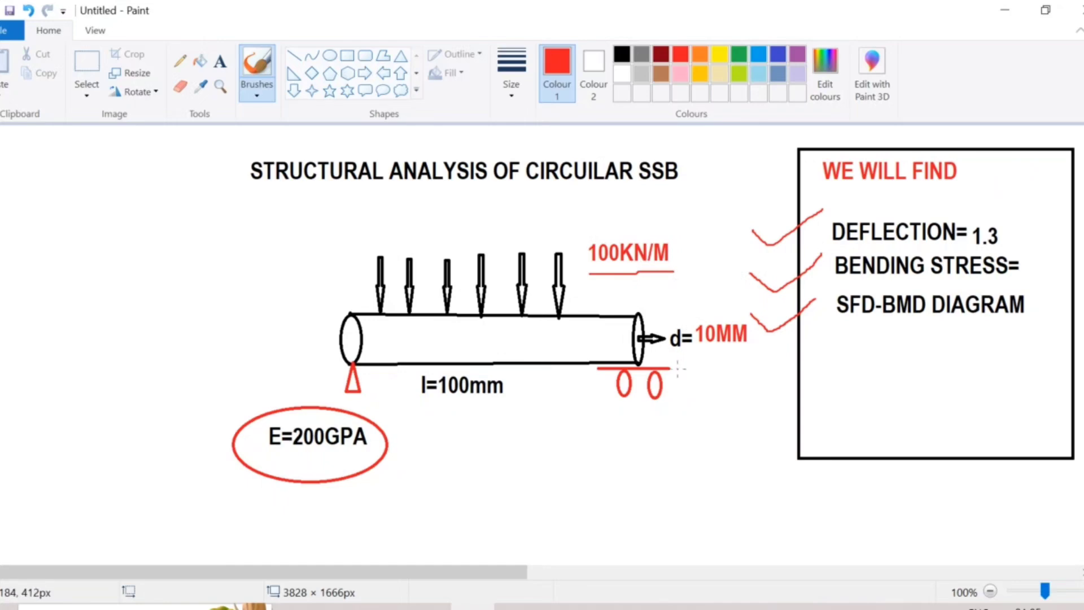
drag(674, 362, 731, 358)
mouse_move(1014, 219)
mouse_down()
mouse_move(972, 220)
mouse_move(1012, 252)
mouse_move(1010, 218)
mouse_up()
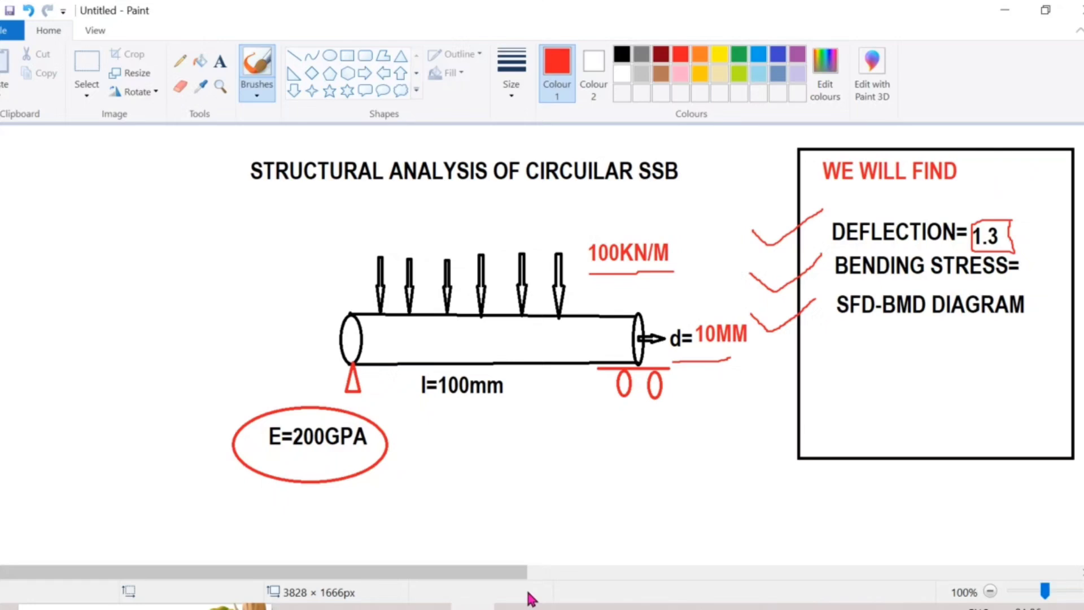
- Add a Static Structural system and create new DesignModeler geometry from its Geometry cell
click(527, 555)
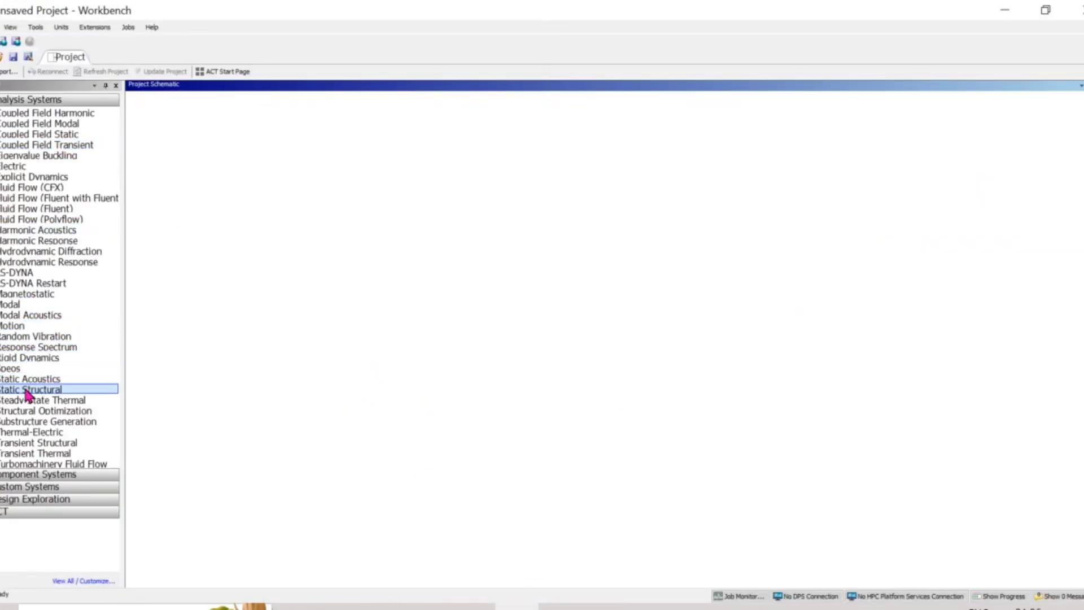
drag(26, 389, 209, 150)
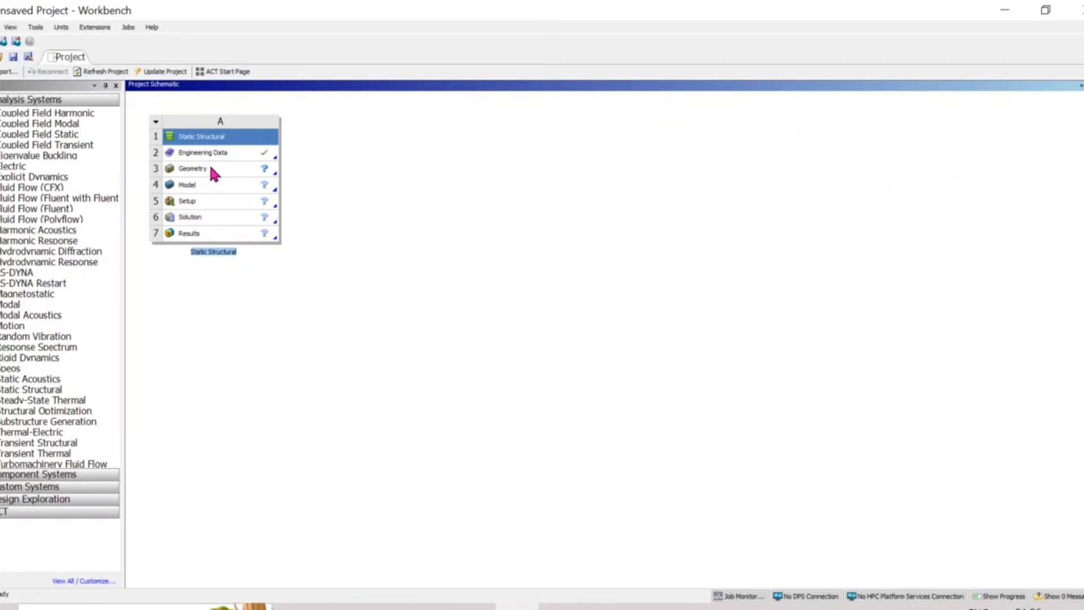
click(209, 175)
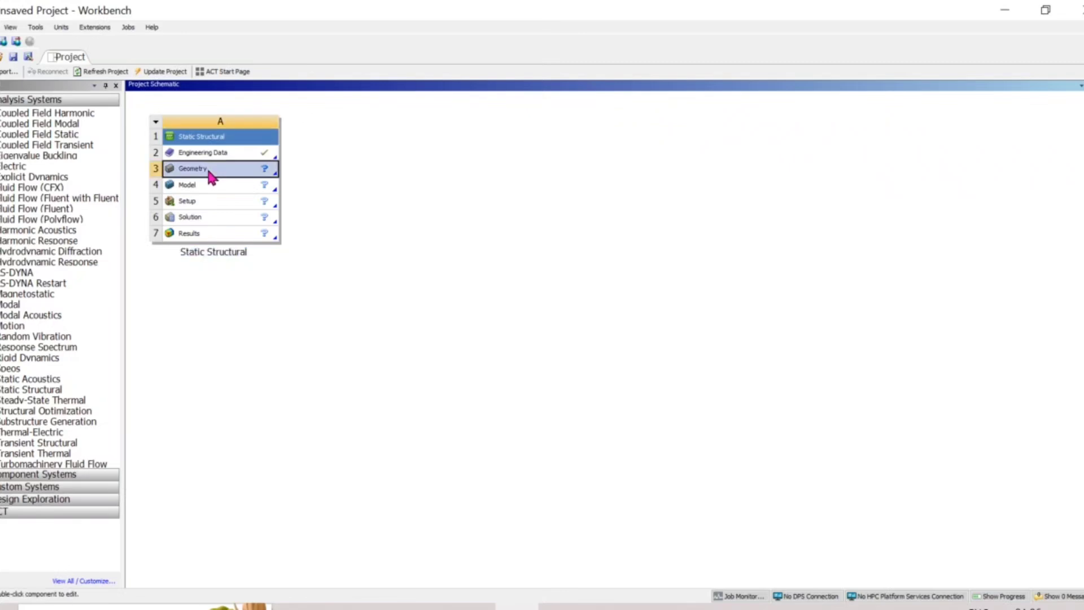
right_click(209, 175)
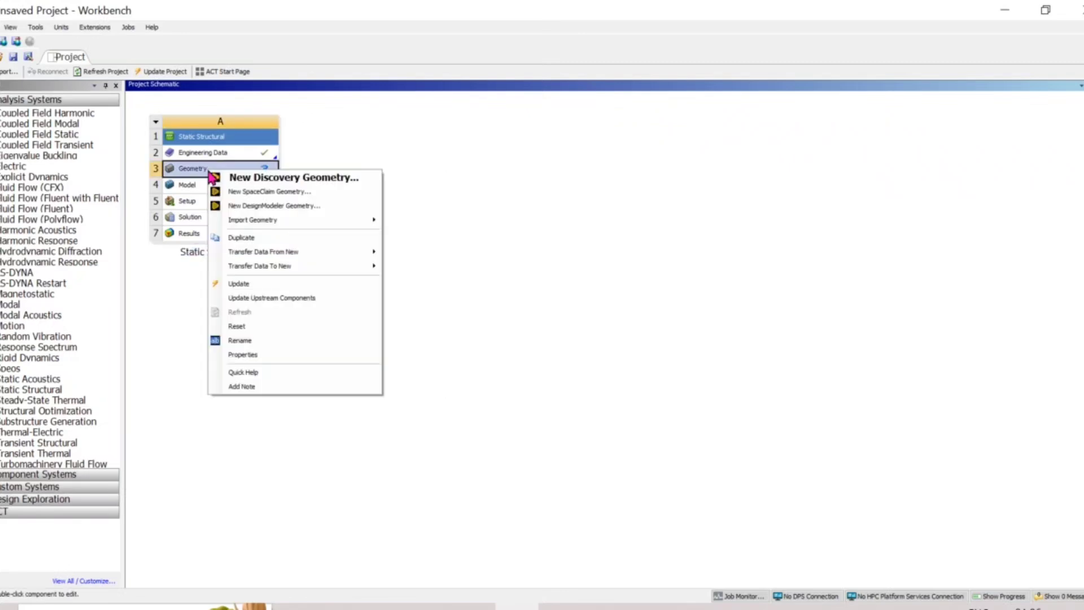
click(270, 208)
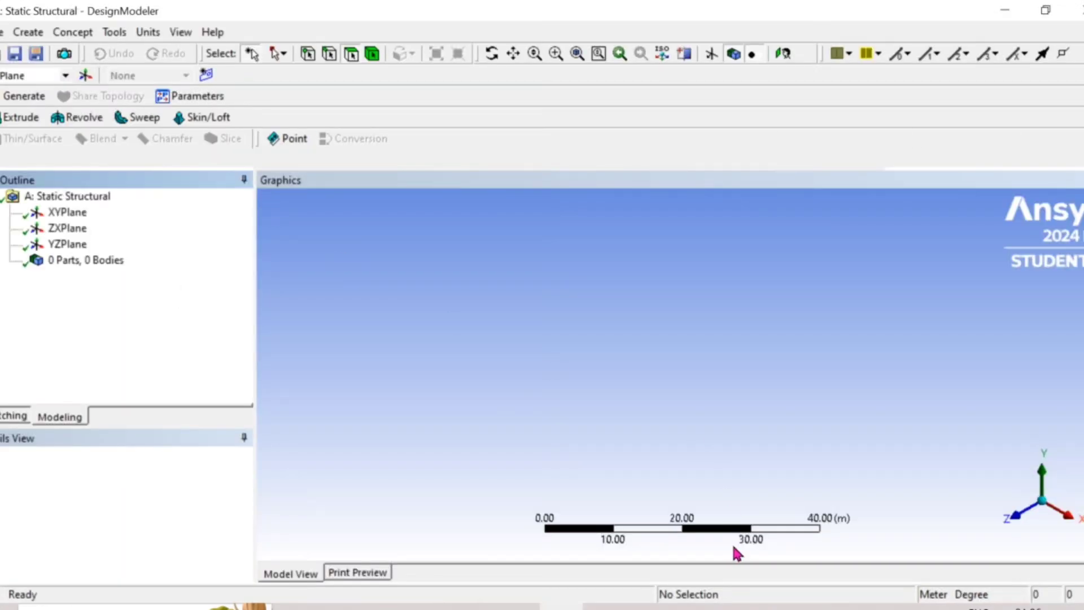
- Connect to the first wireless network, then view the XY plane along the Z axis
click(826, 607)
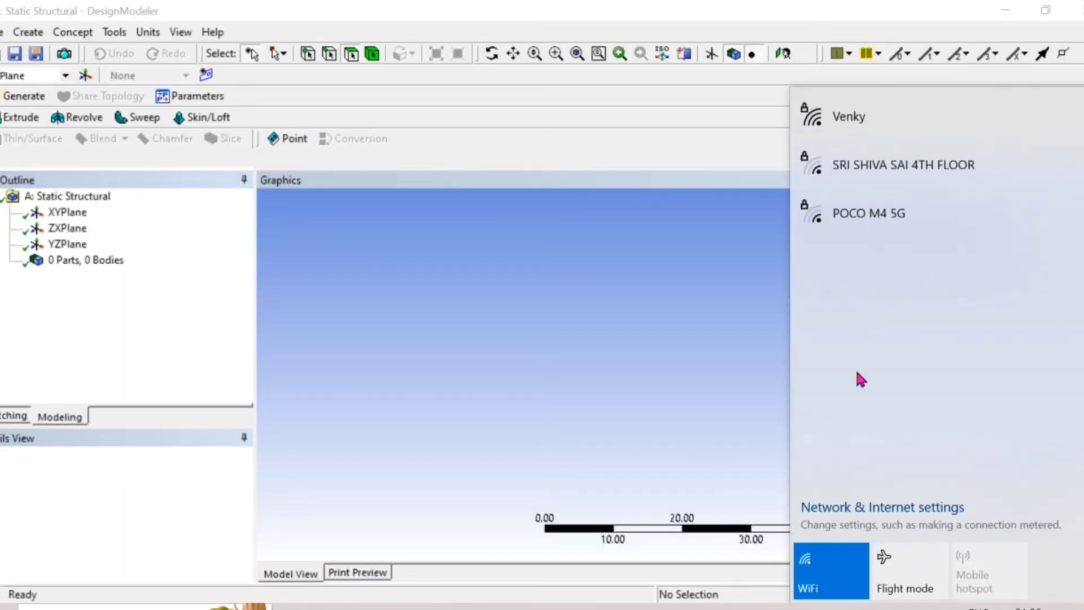
click(868, 124)
click(1005, 199)
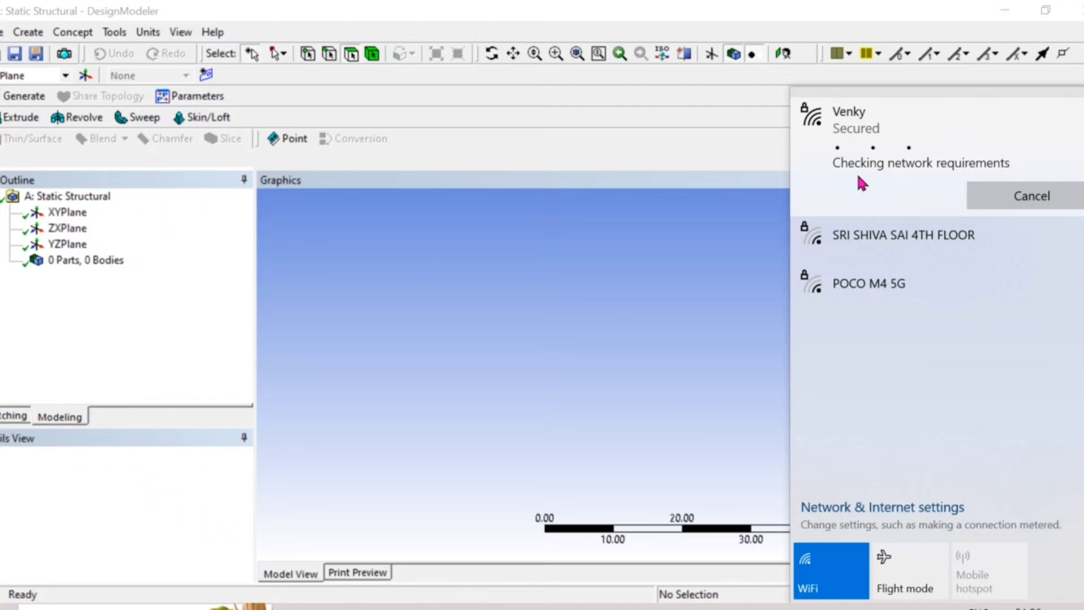
click(641, 332)
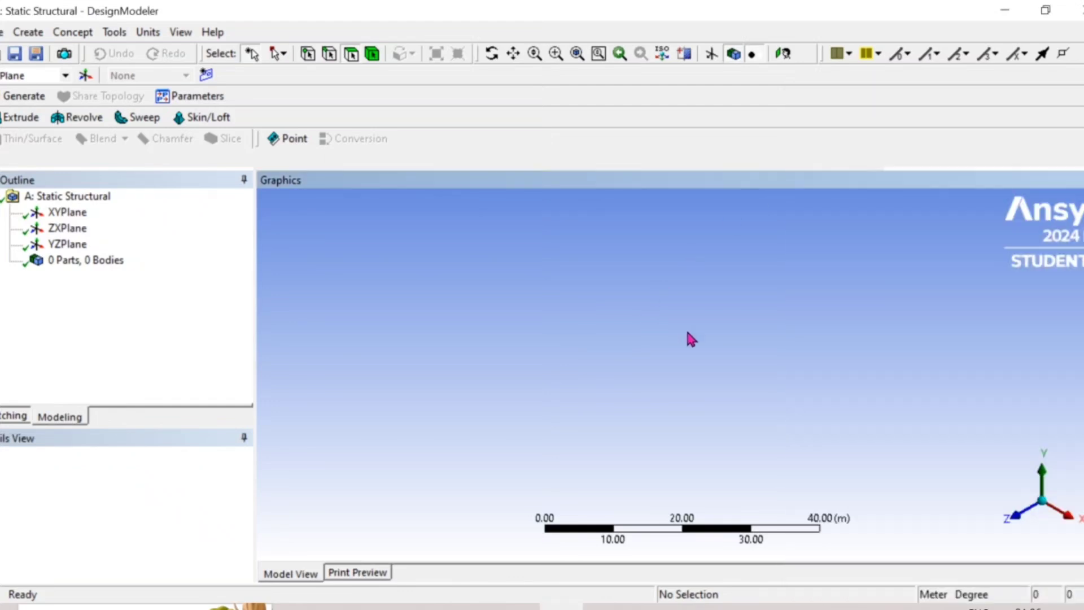
click(1060, 527)
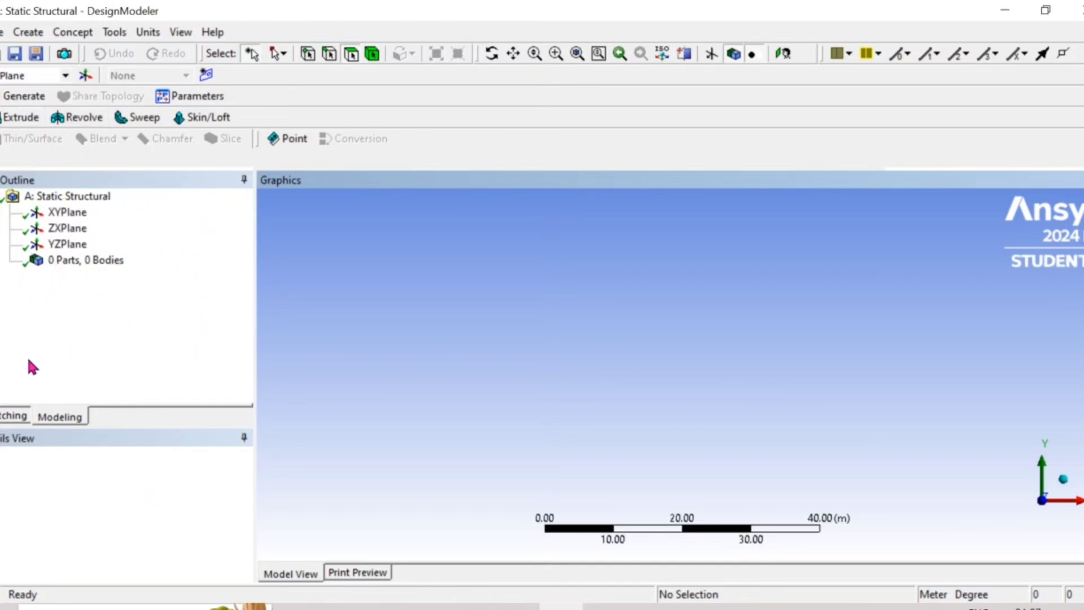
- Draw a horizontal line from the origin along the X axis on the XY plane
click(11, 416)
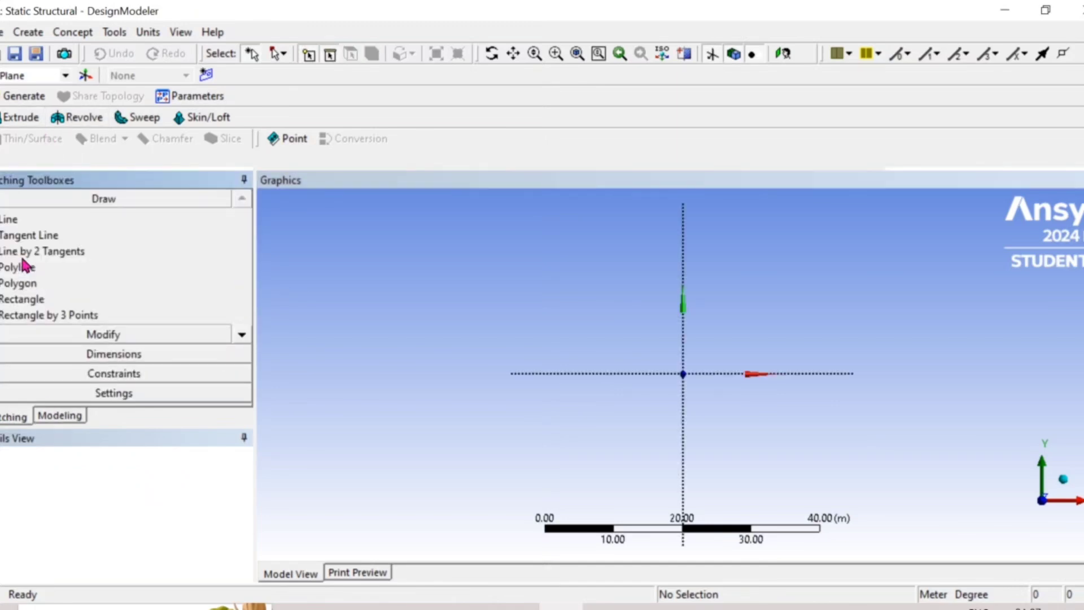
click(10, 221)
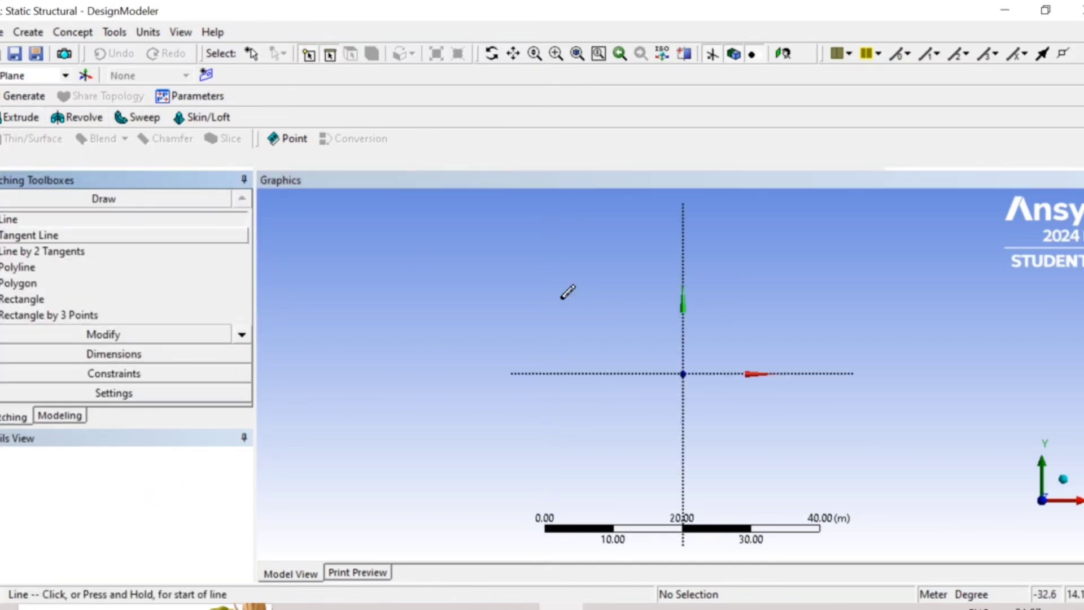
click(684, 372)
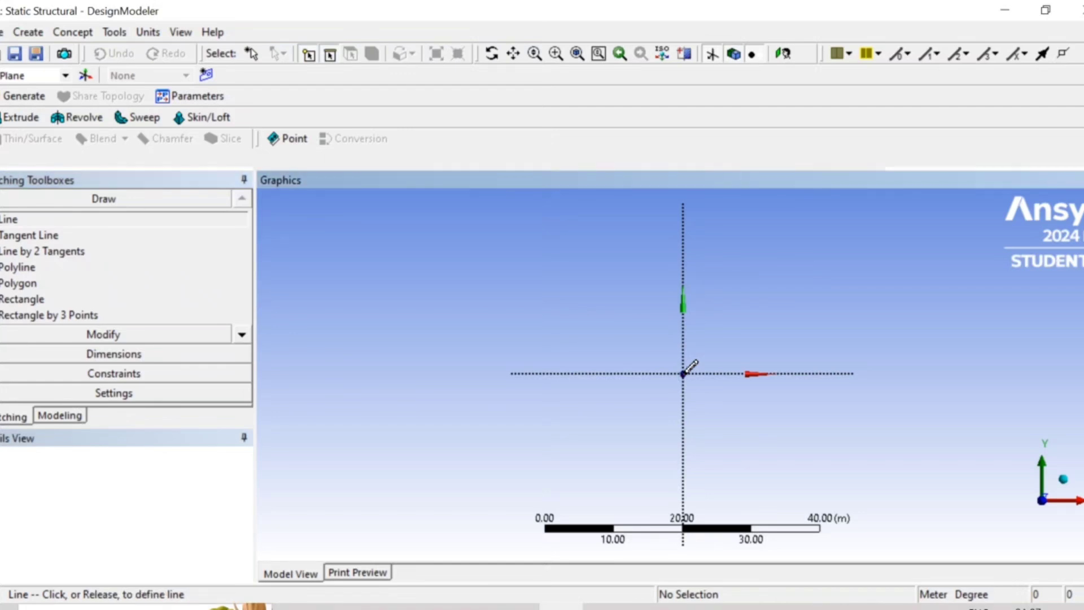
click(787, 373)
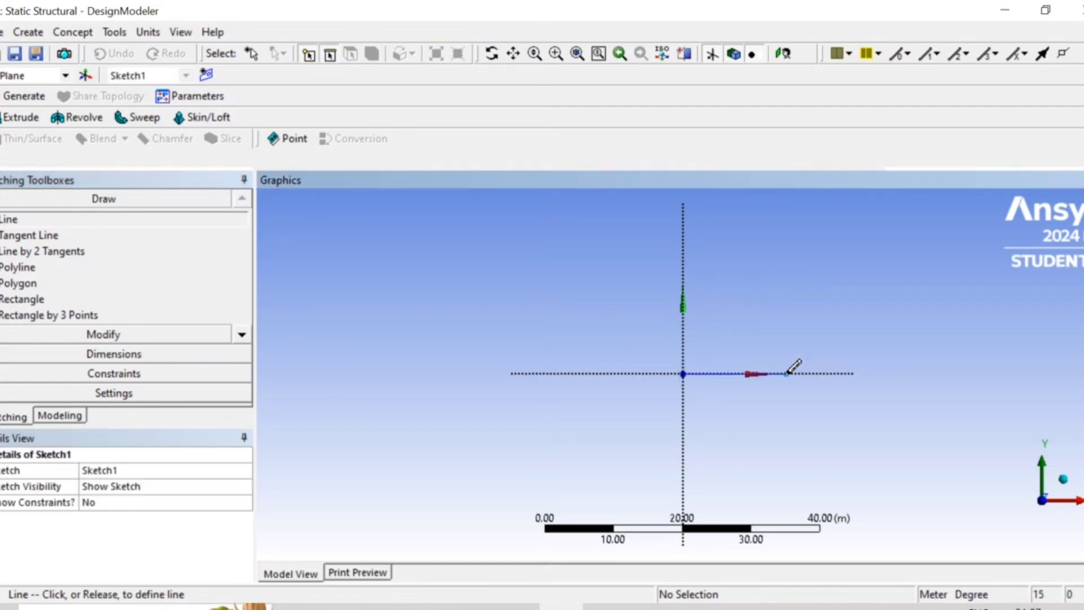
- Dimension the line with horizontal dimension H1 and set it to 0.1 m
click(72, 353)
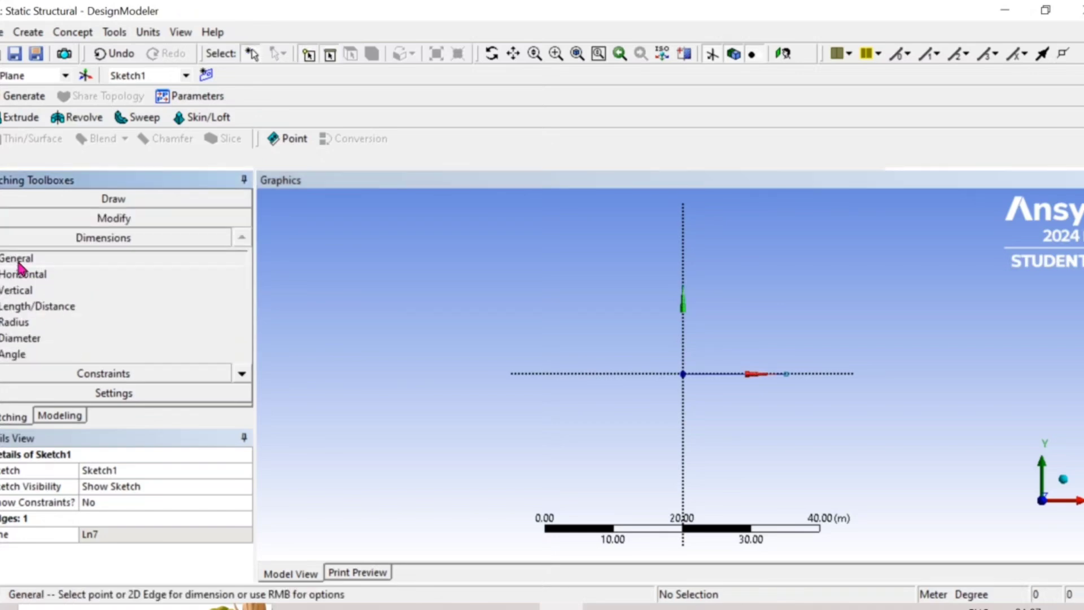
click(686, 354)
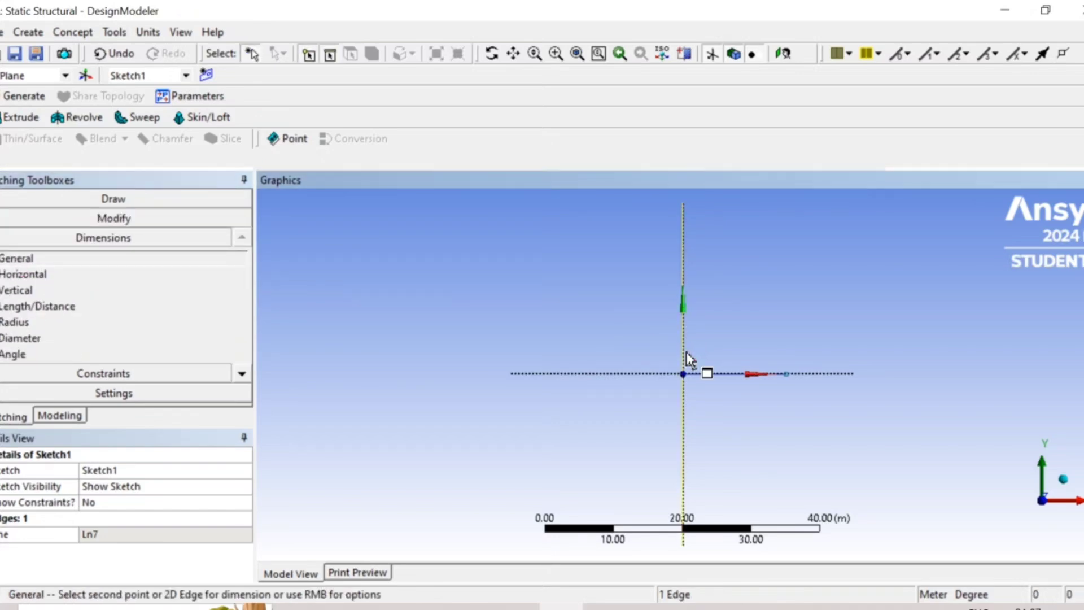
click(789, 373)
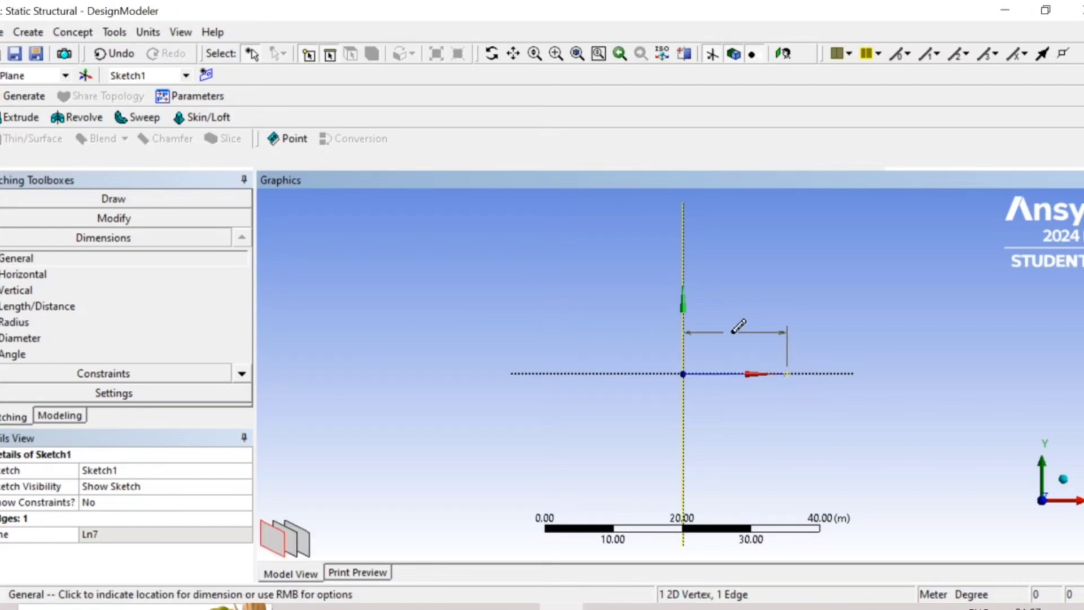
click(736, 332)
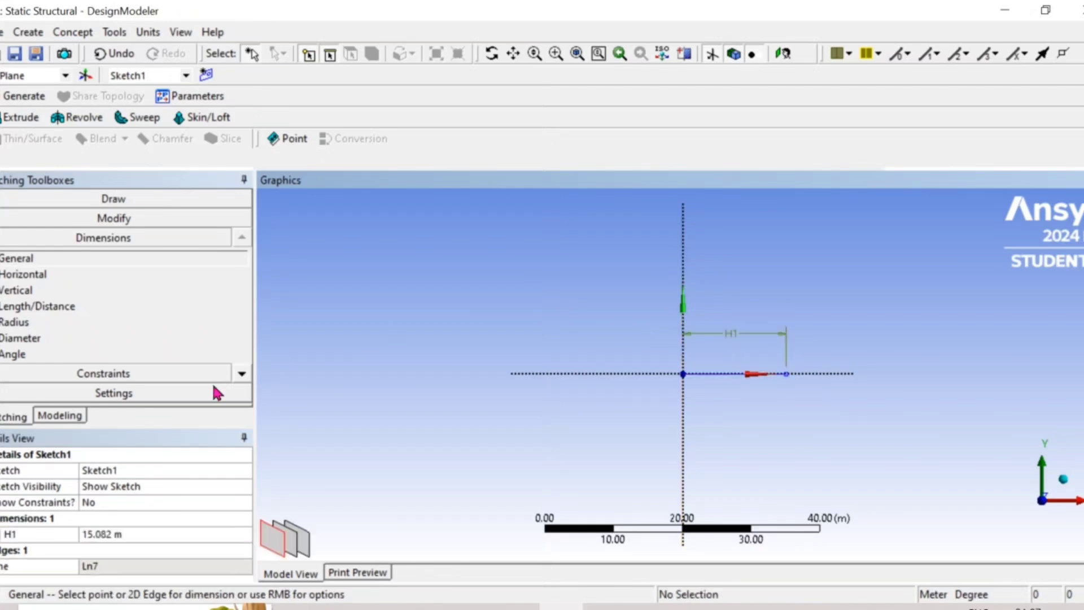
click(118, 534)
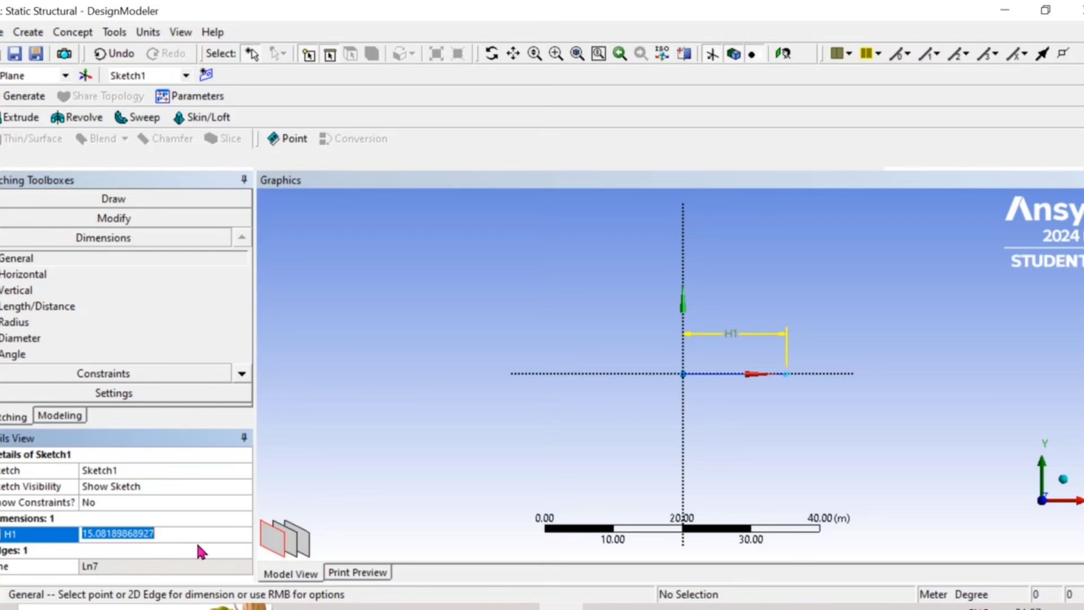
click(193, 518)
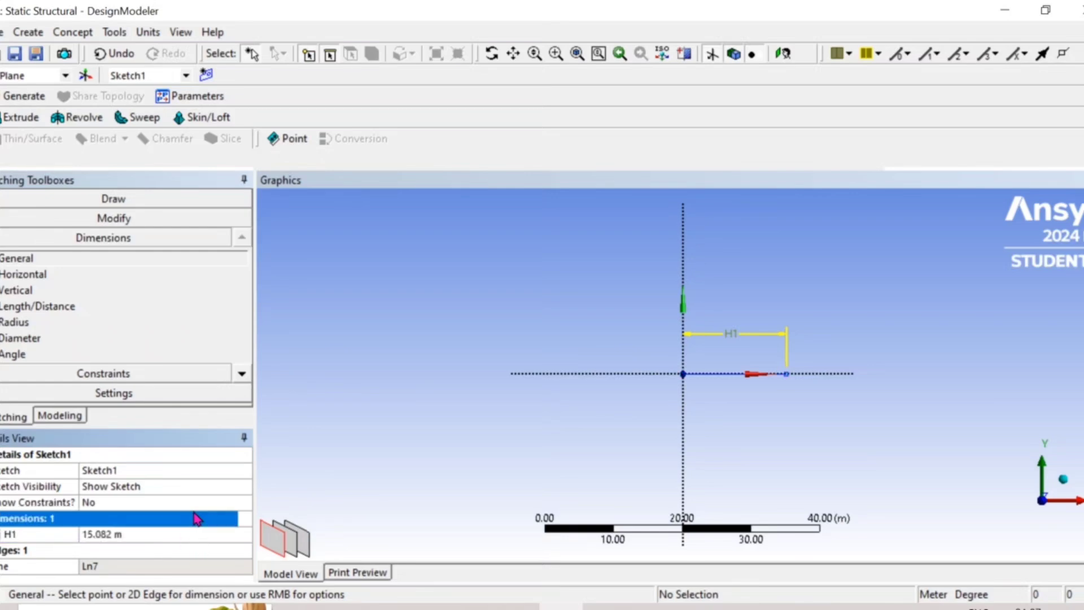
click(150, 535)
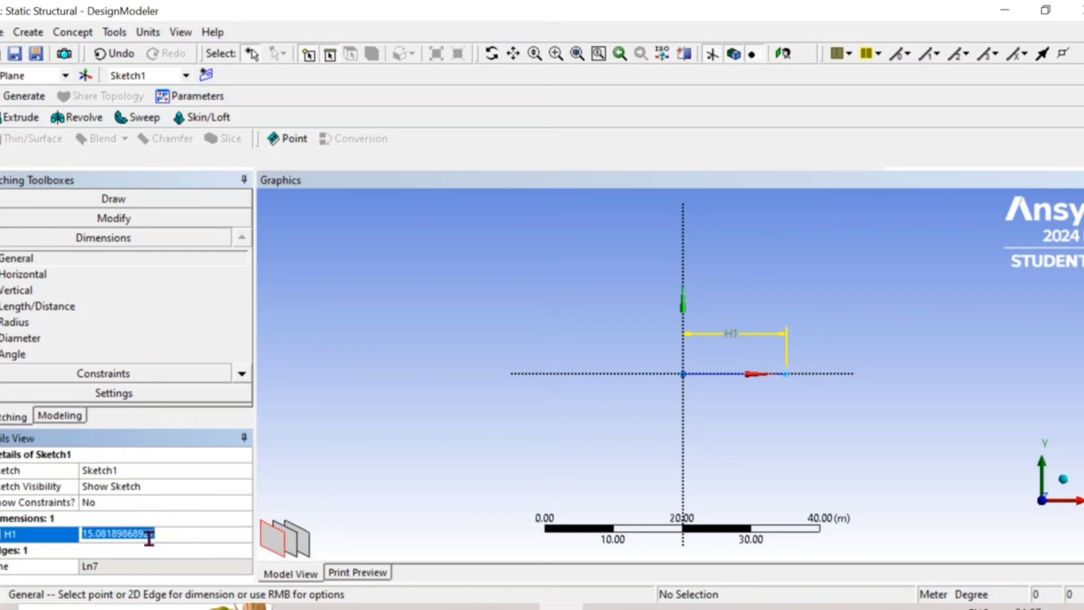
text(0)
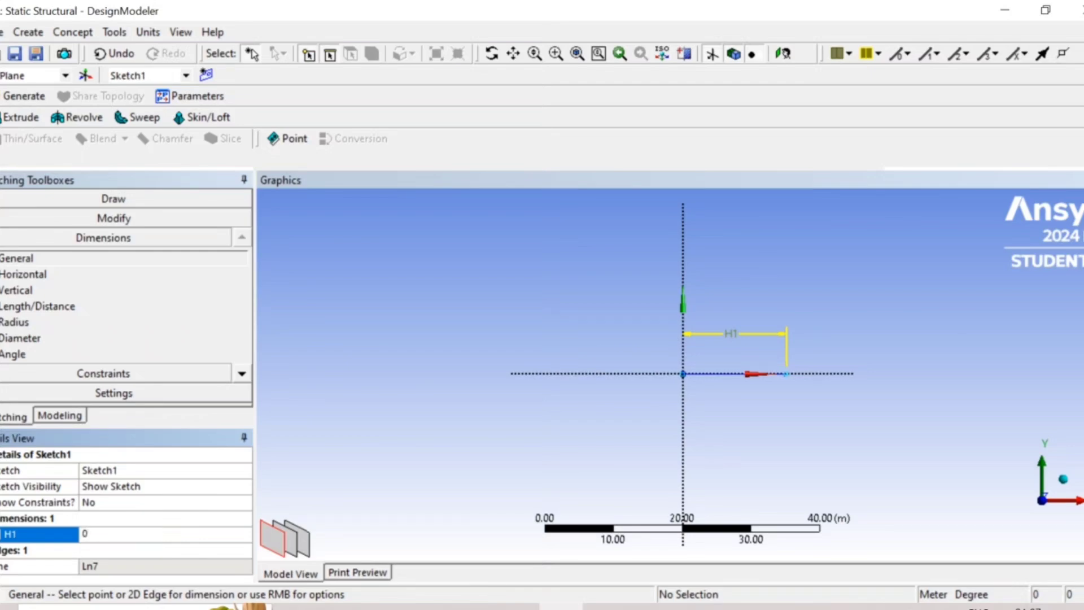
text(.1)
key(Return)
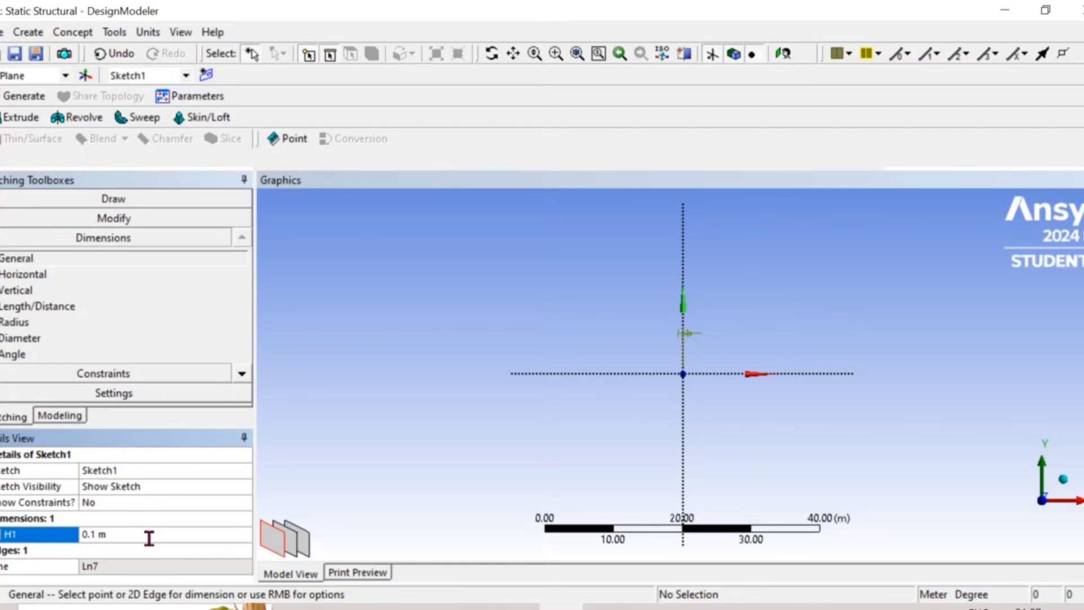
scroll(715, 432, up, 3)
scroll(707, 399, up, 2)
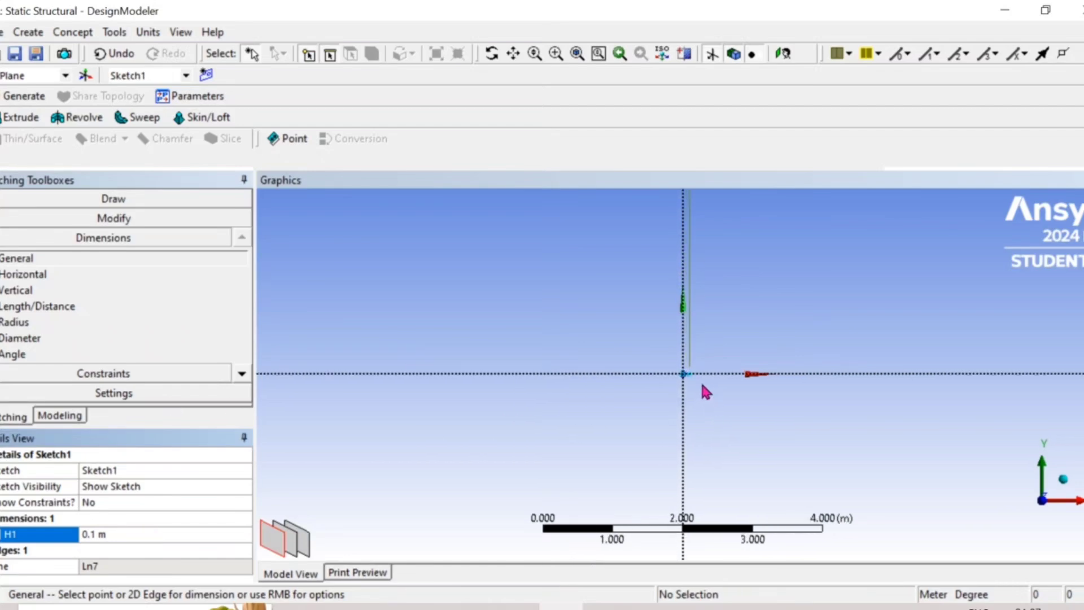
scroll(703, 382, up, 3)
scroll(720, 379, up, 3)
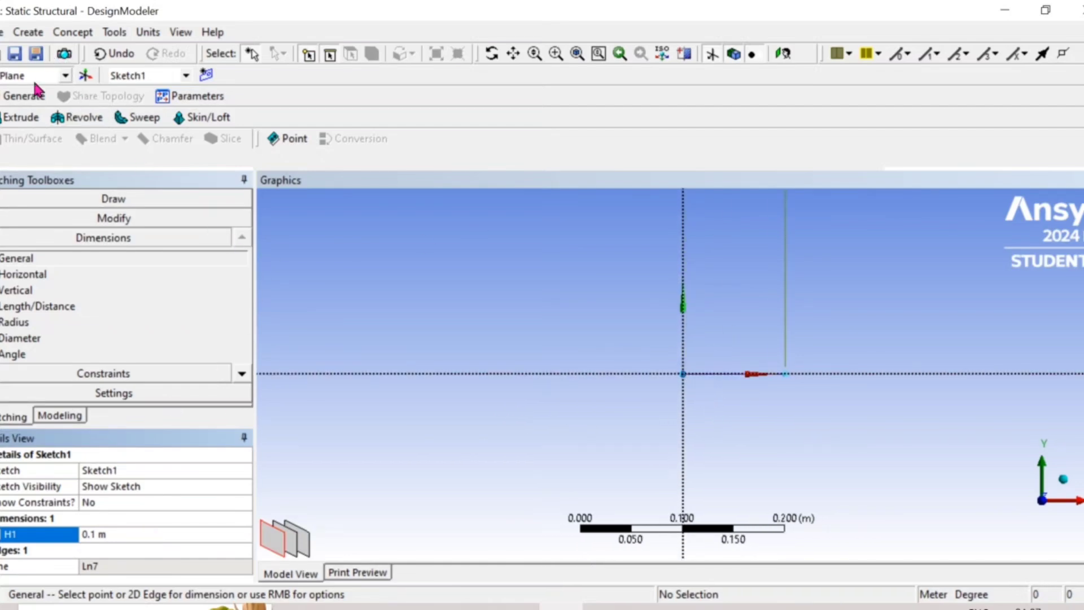
- Create Line1 from Sketch1 and generate it into a single line body
click(21, 98)
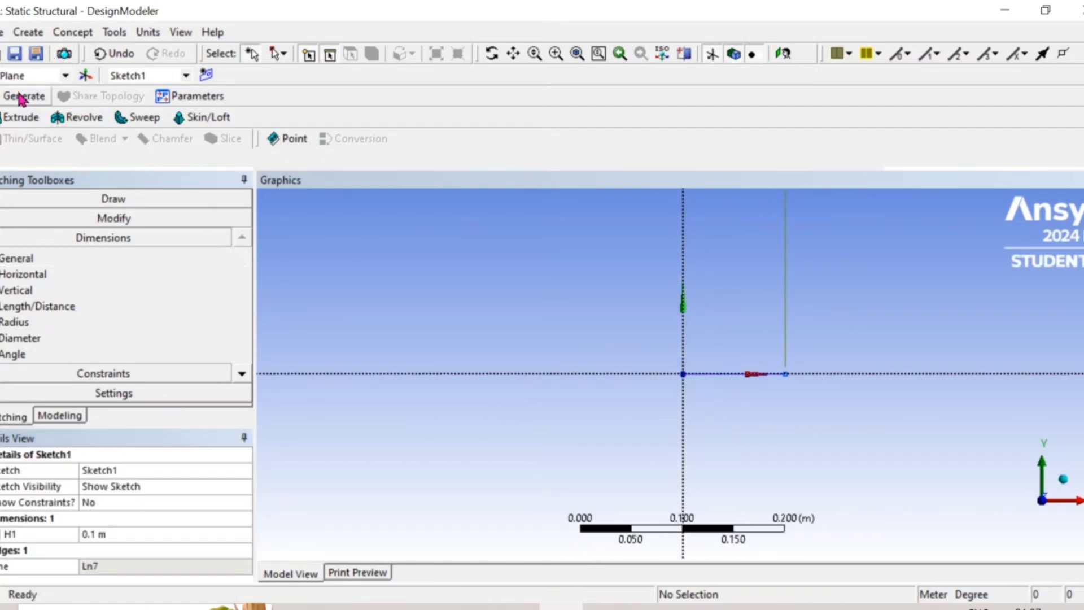
click(81, 33)
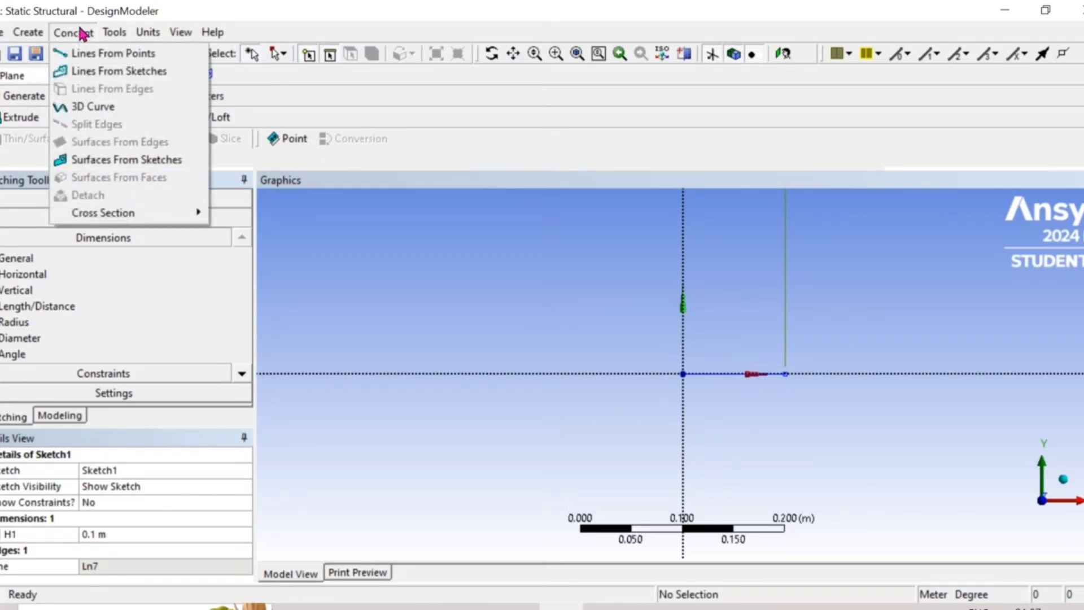
click(111, 71)
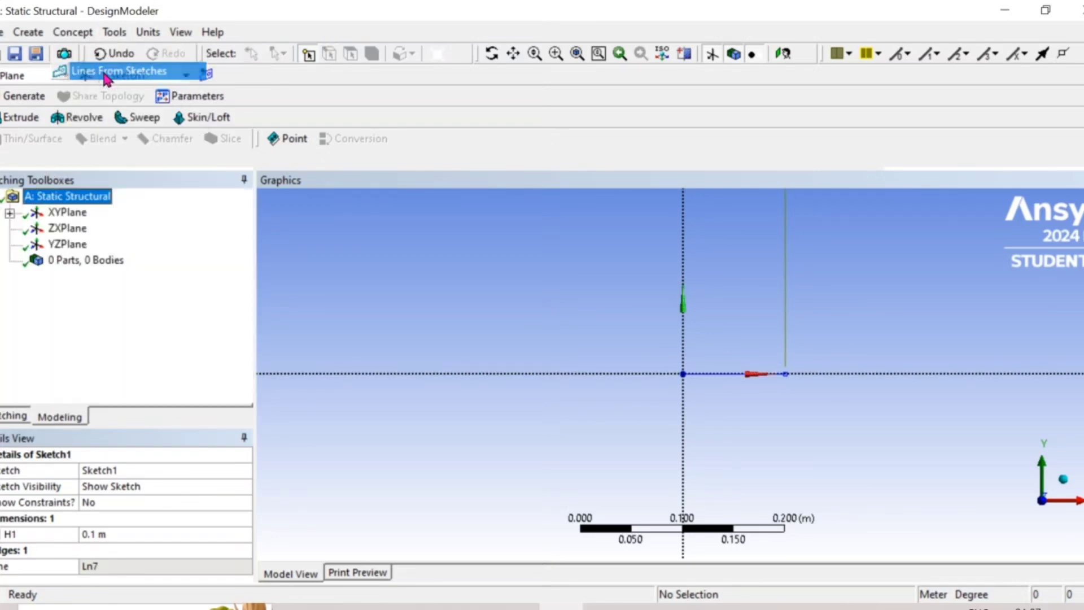
click(718, 377)
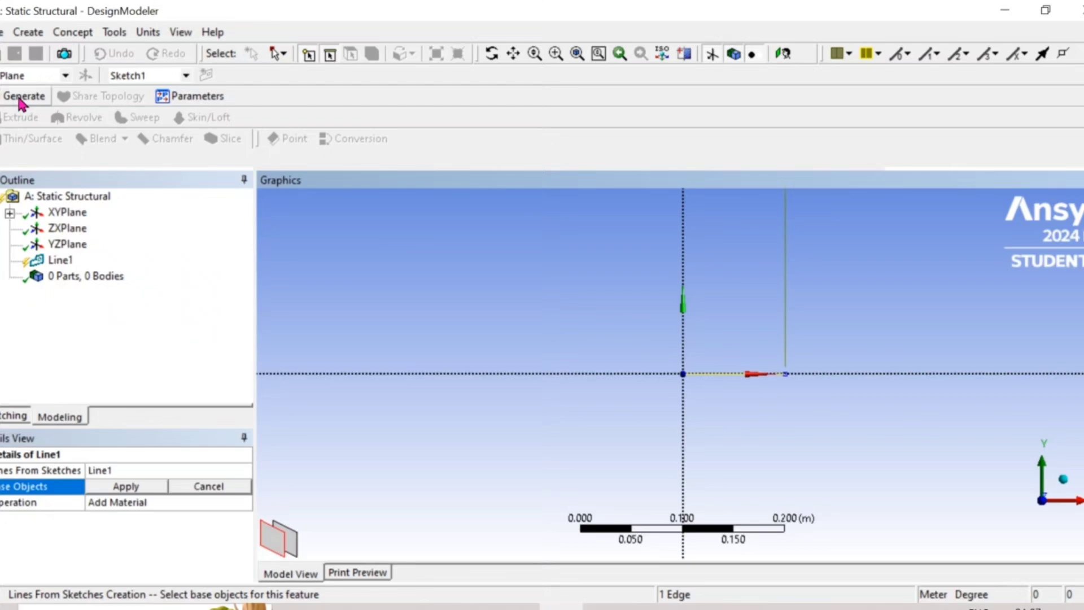
click(129, 488)
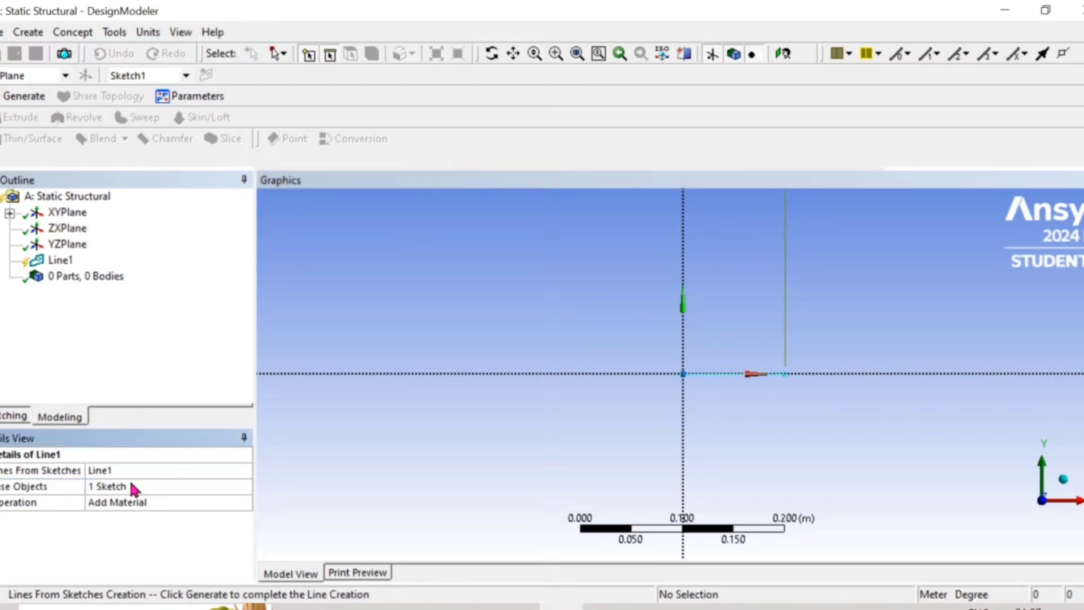
click(14, 99)
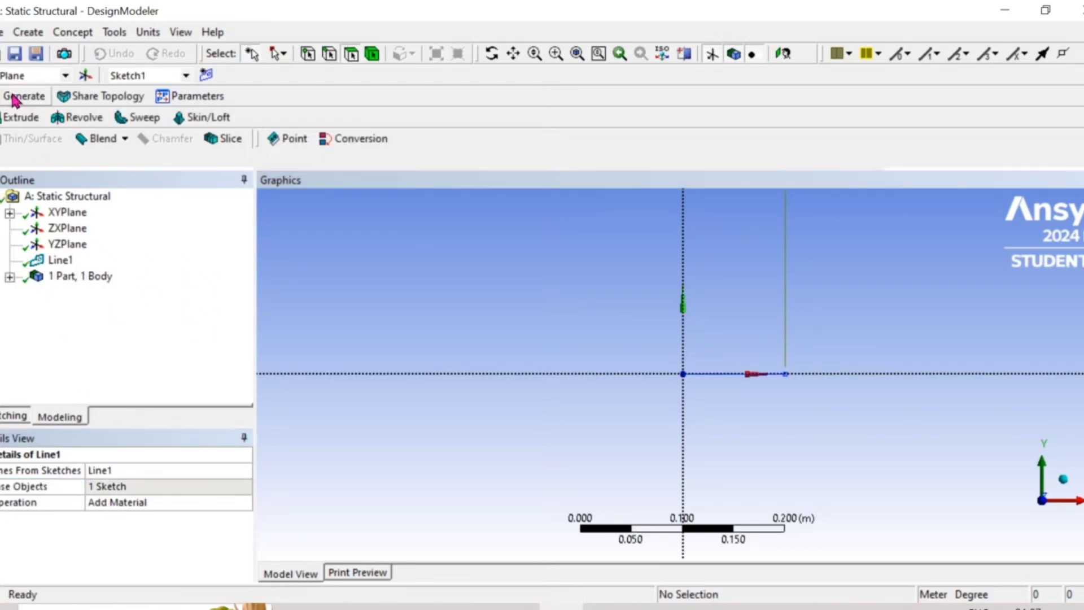
click(10, 277)
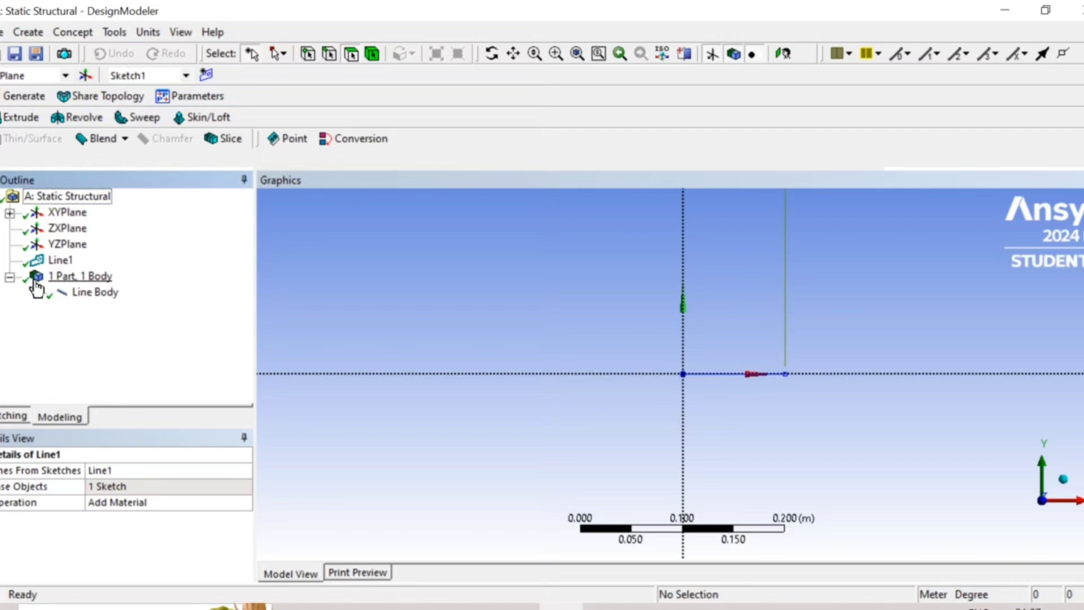
click(96, 292)
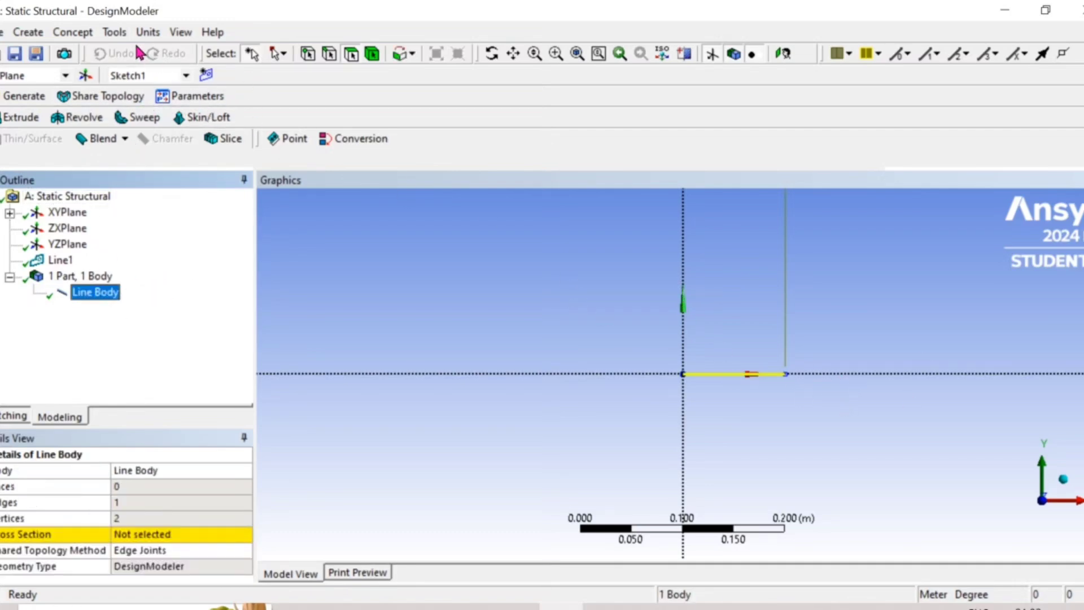
- Add circular cross section Circular1 with radius R of 0.005 m
click(73, 32)
mouse_move(104, 213)
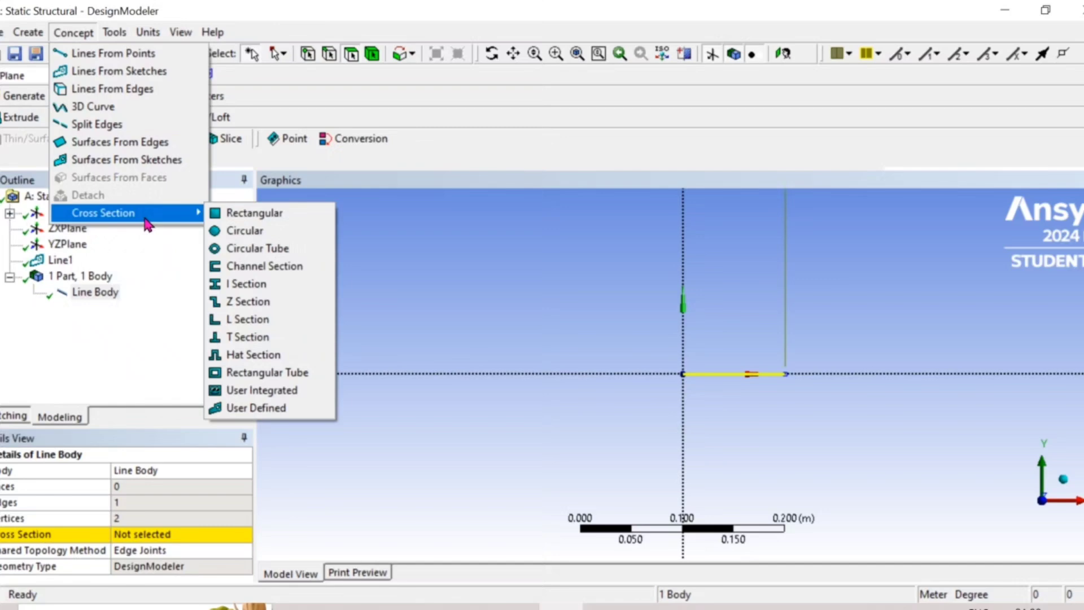
click(237, 234)
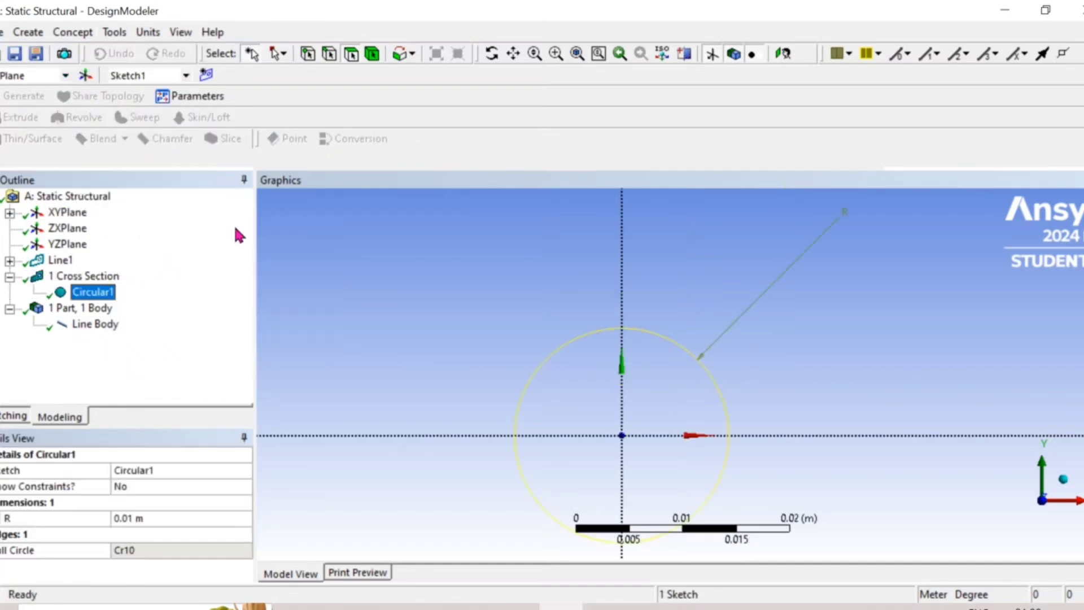
click(113, 517)
click(113, 518)
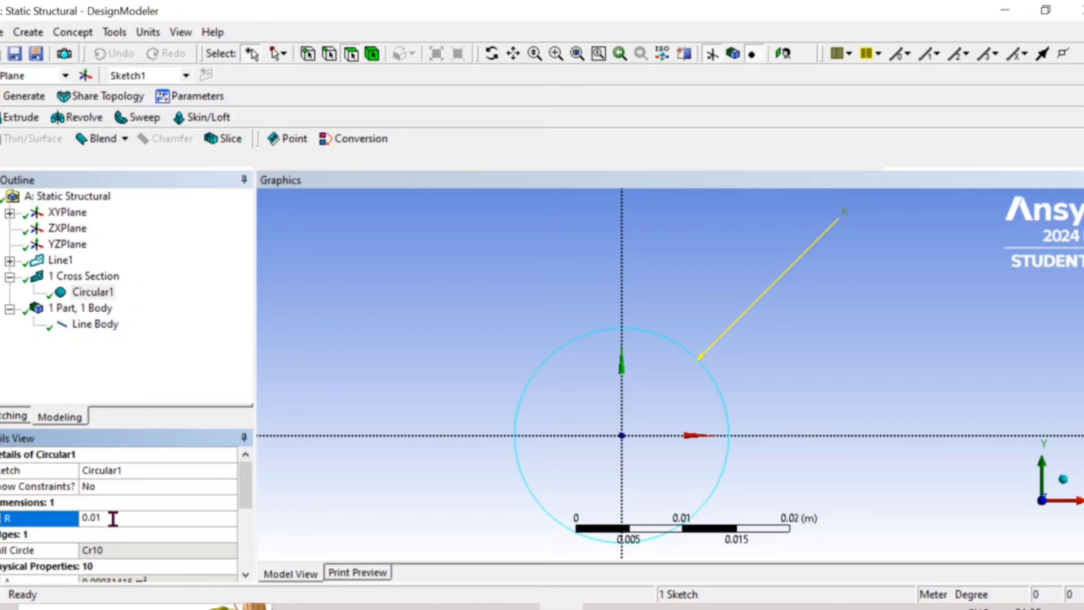
key(BackSpace)
text(05)
key(Return)
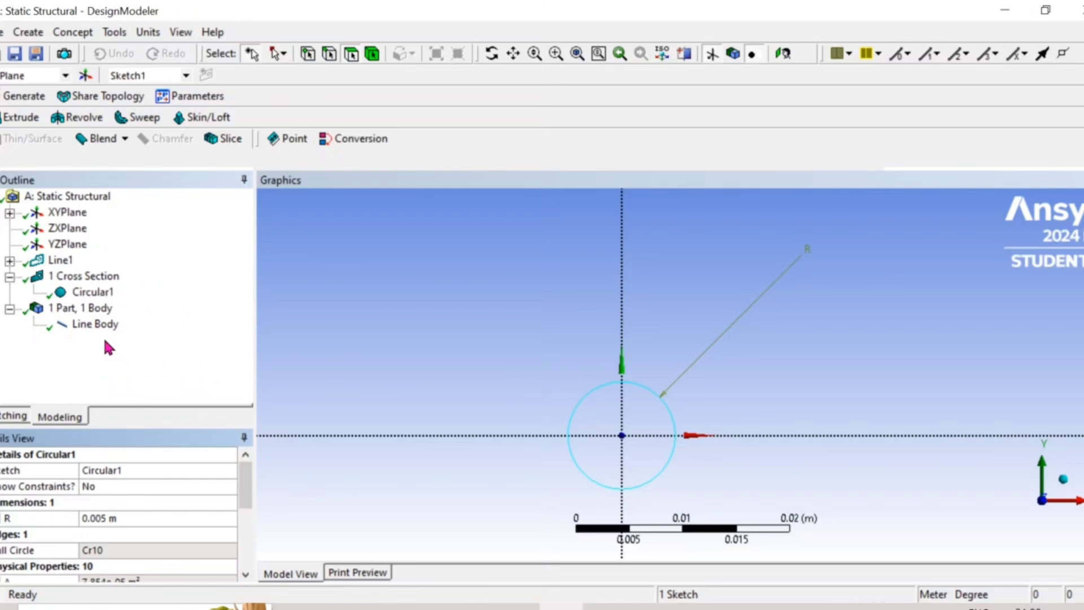
- Assign Circular1 to the line body, regenerate, and close DesignModeler
click(94, 325)
click(173, 537)
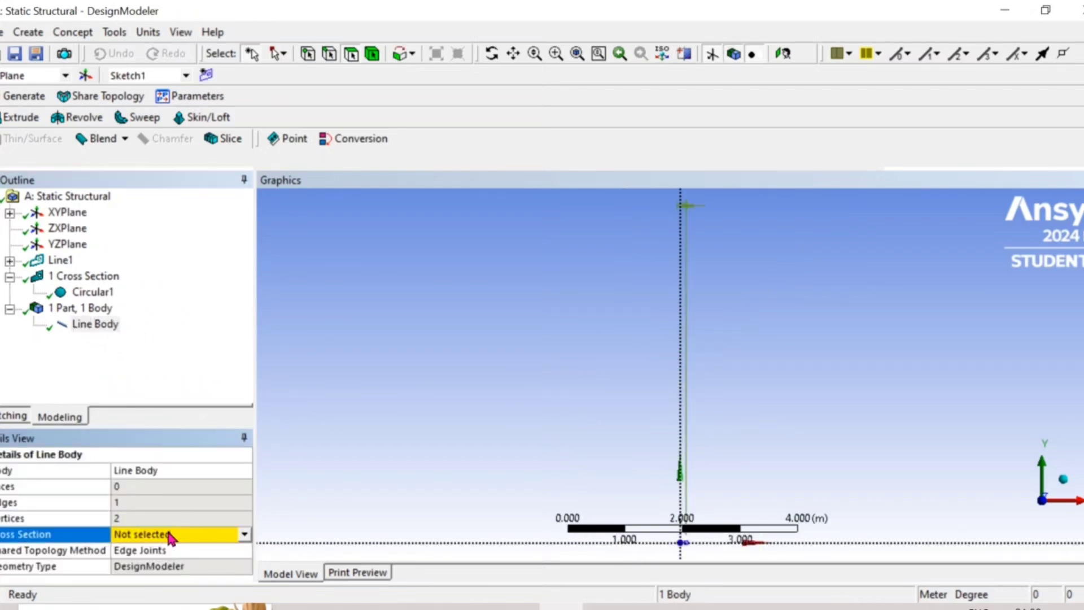
click(244, 534)
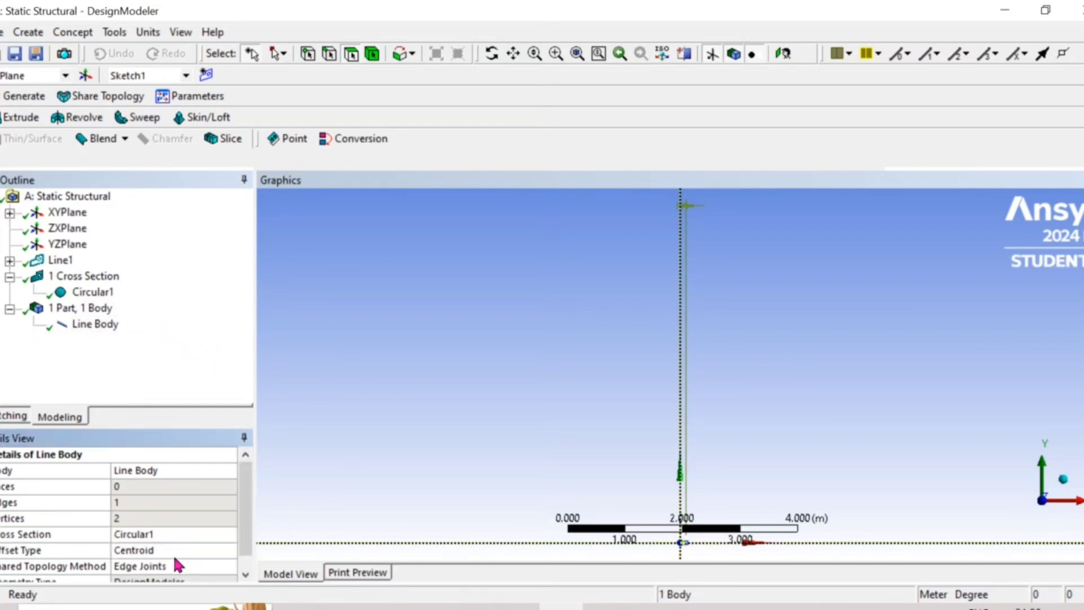
click(15, 96)
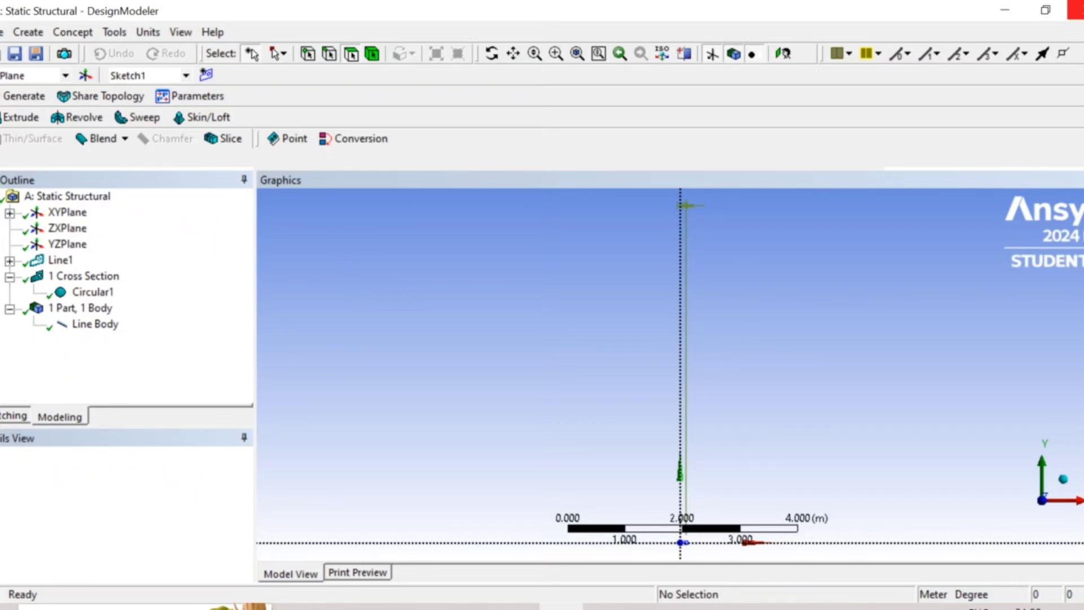
click(1076, 10)
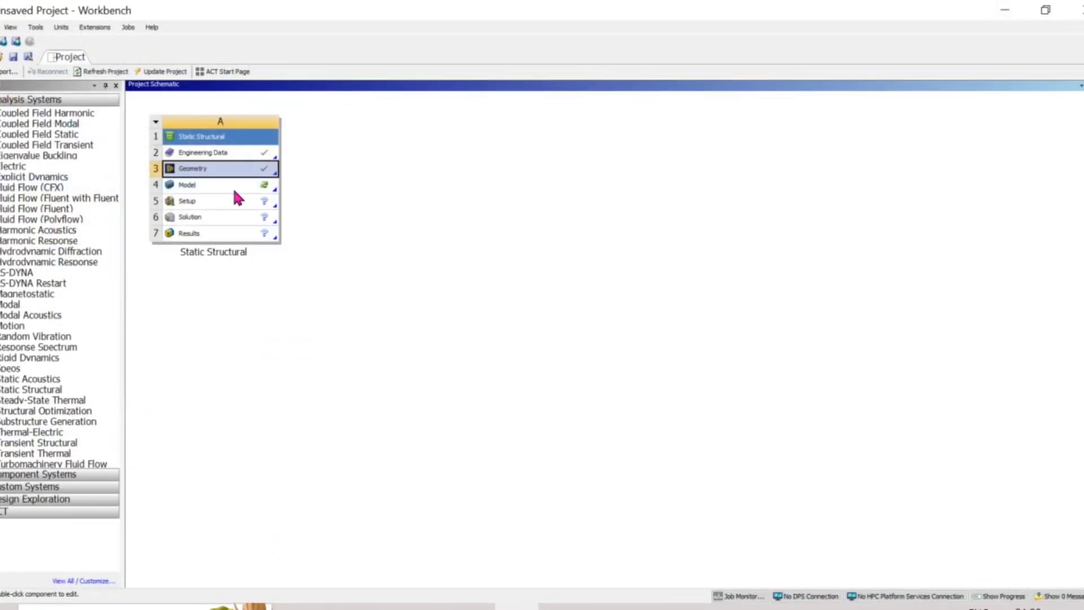
- Launch Ansys Mechanical from the Static Structural Model cell (A4)
click(236, 190)
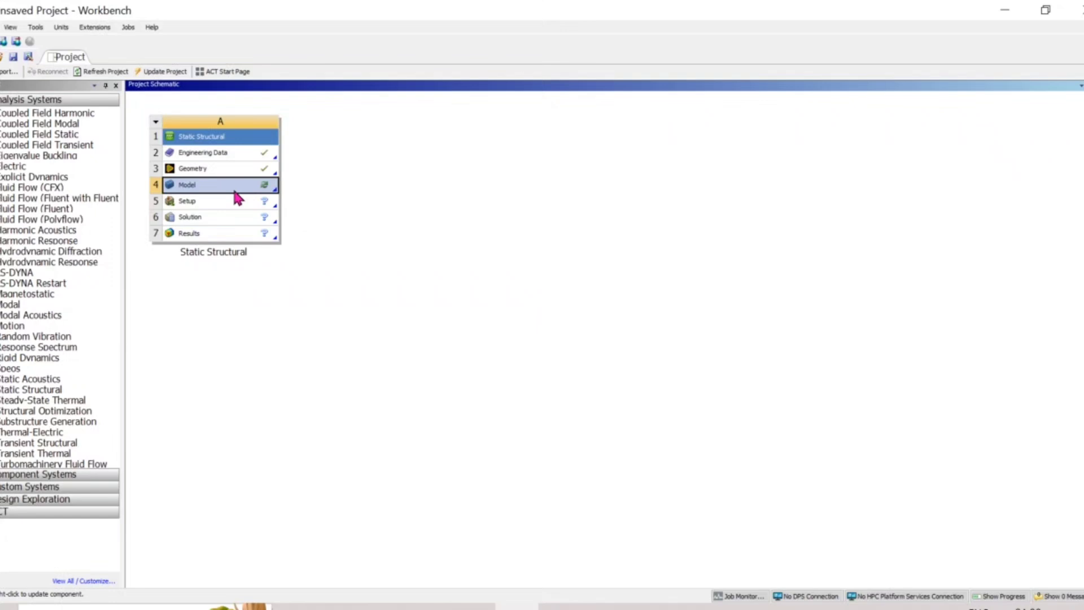
double_click(237, 187)
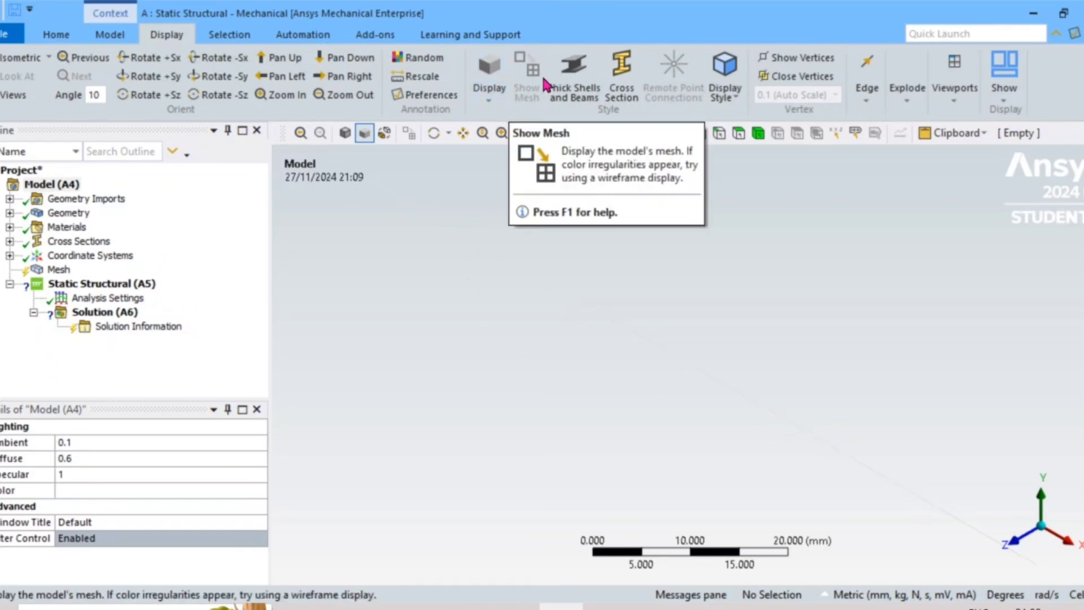
- Turn on the Thick Shells and Beams and Cross Section display options
click(575, 81)
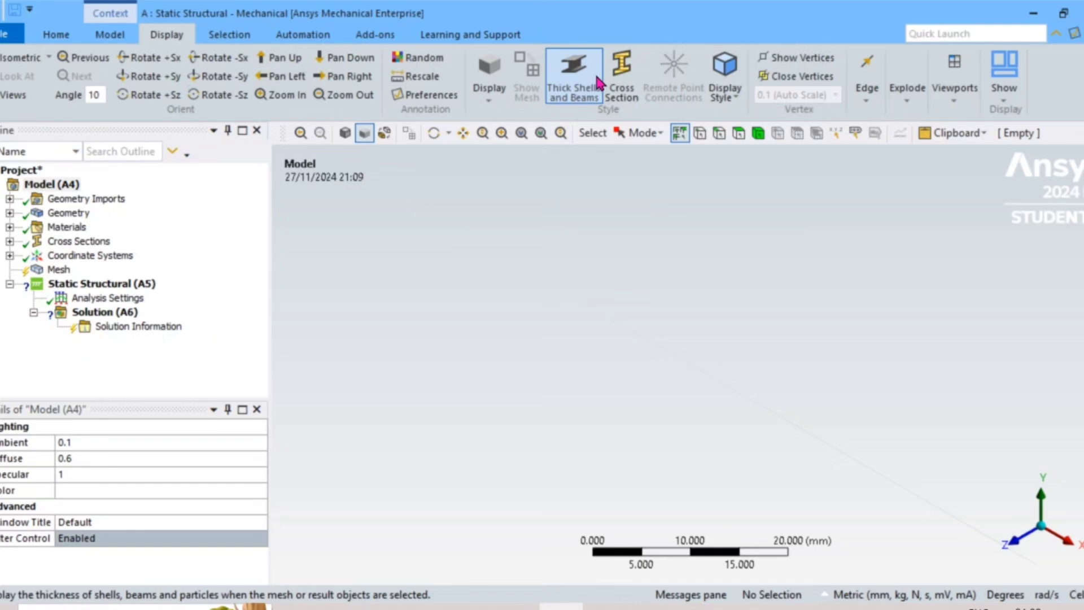
click(623, 81)
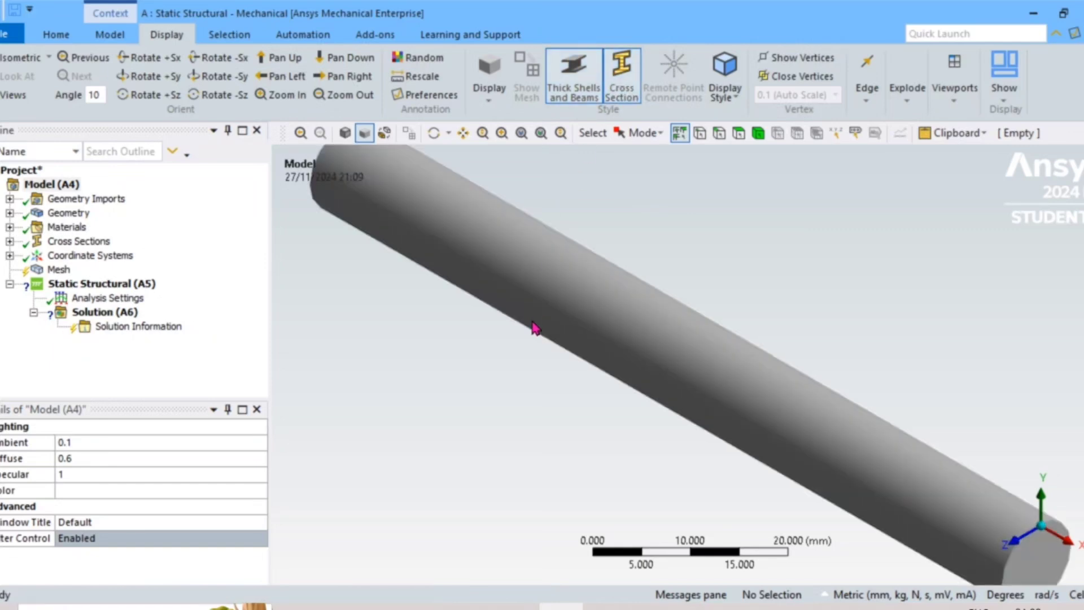
scroll(535, 329, down, 2)
scroll(534, 327, down, 2)
scroll(537, 319, down, 1)
scroll(348, 282, up, 3)
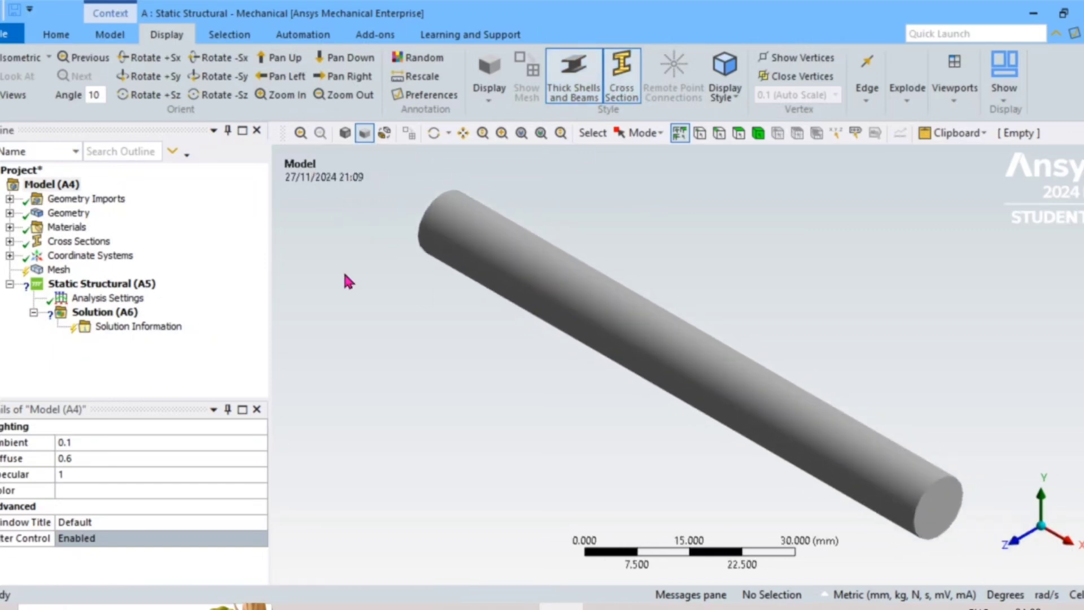
- Give the Mesh a 1.0 mm element size and generate the beam mesh
click(58, 270)
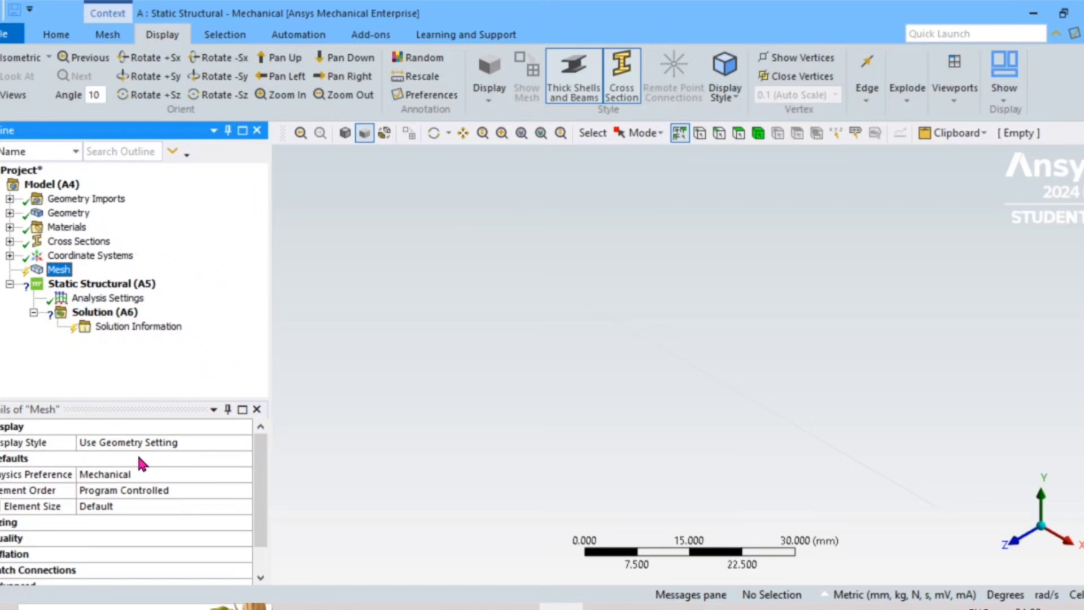
click(113, 508)
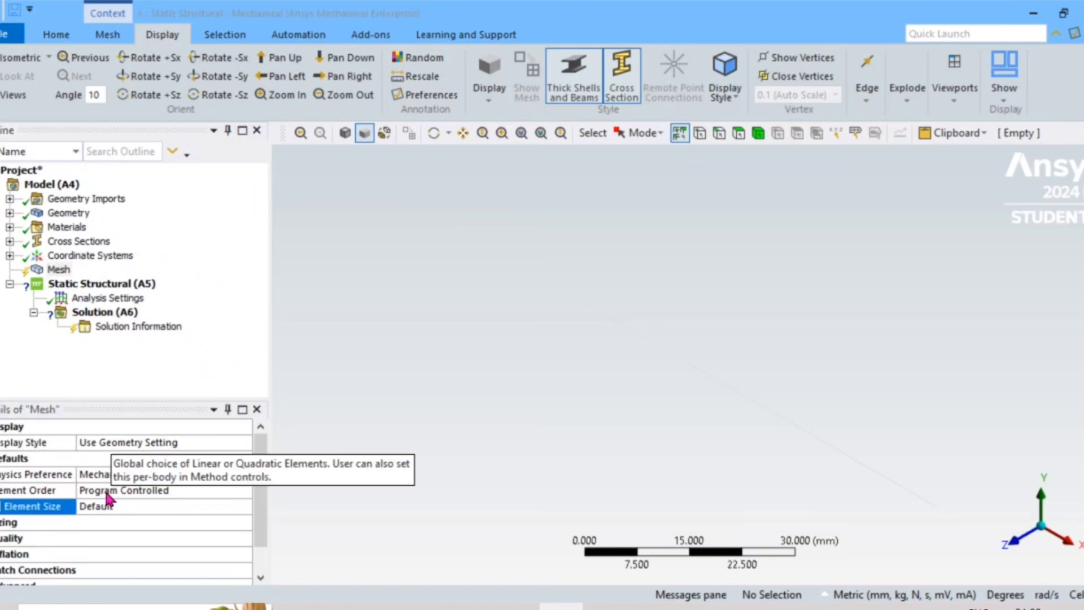
click(96, 507)
text(1.0)
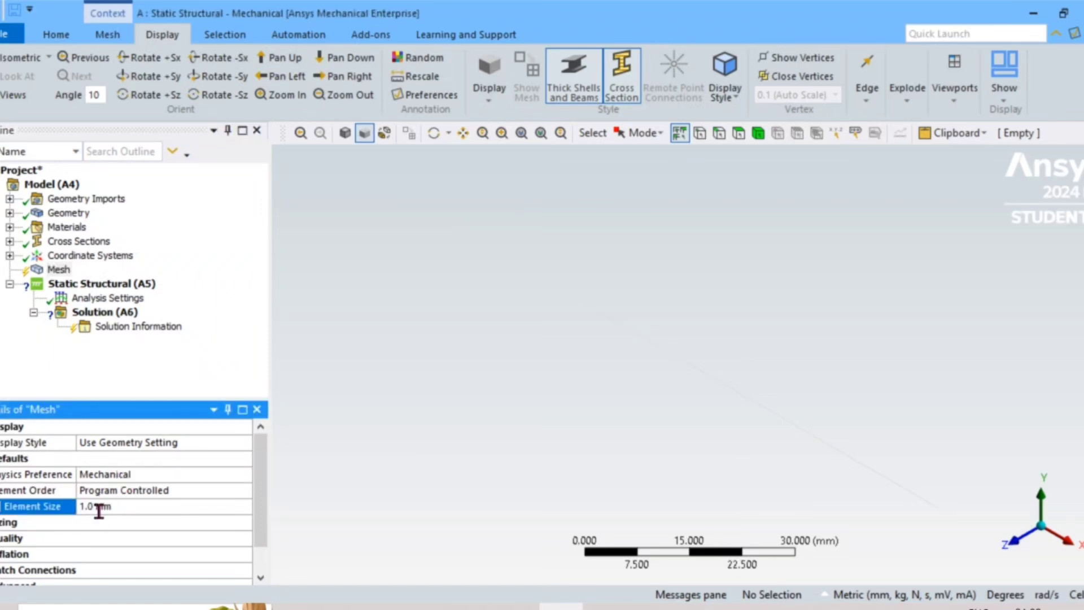
click(56, 270)
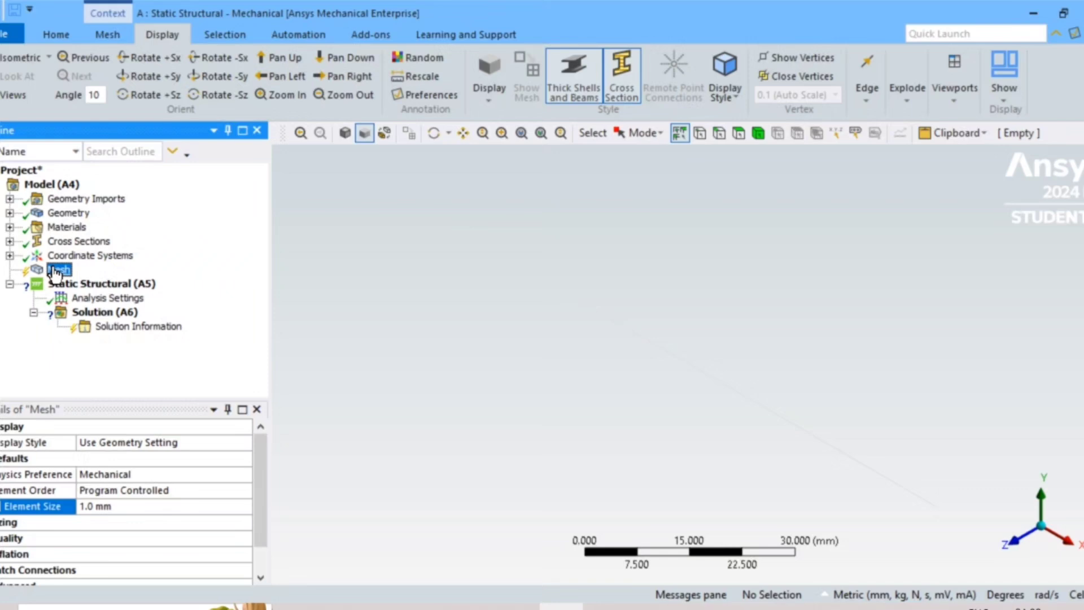
right_click(57, 269)
click(103, 321)
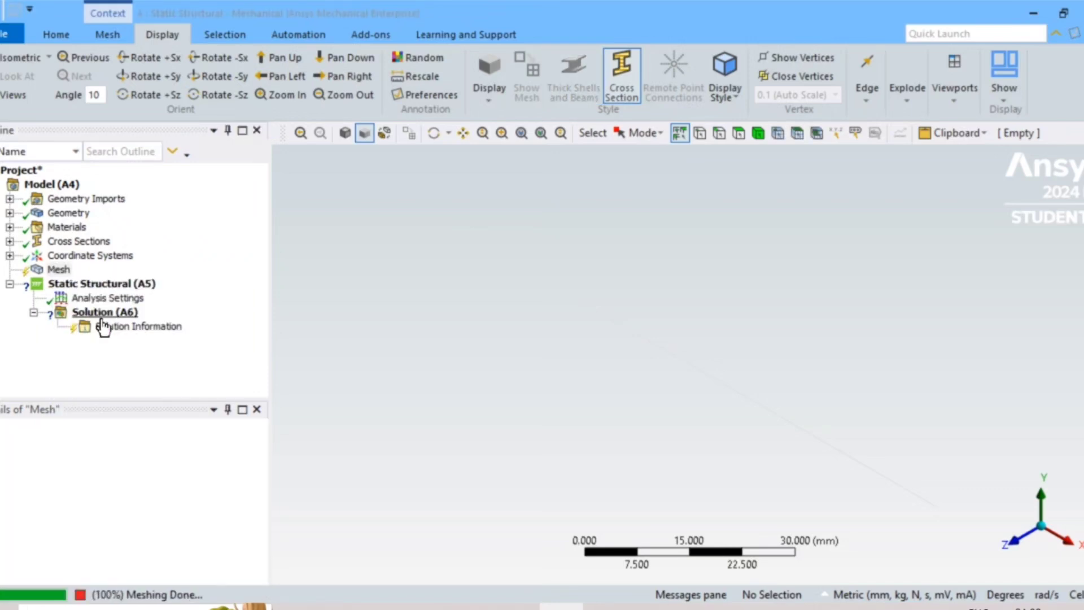
- Insert a Remote Displacement support from the Analysis Settings context menu
click(114, 299)
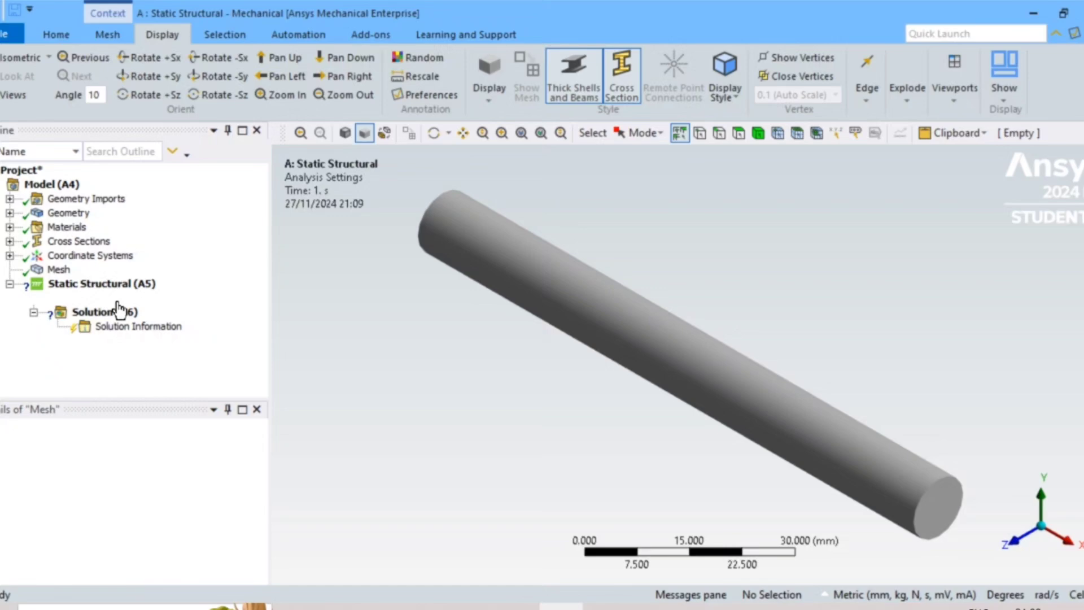
right_click(121, 309)
mouse_move(161, 313)
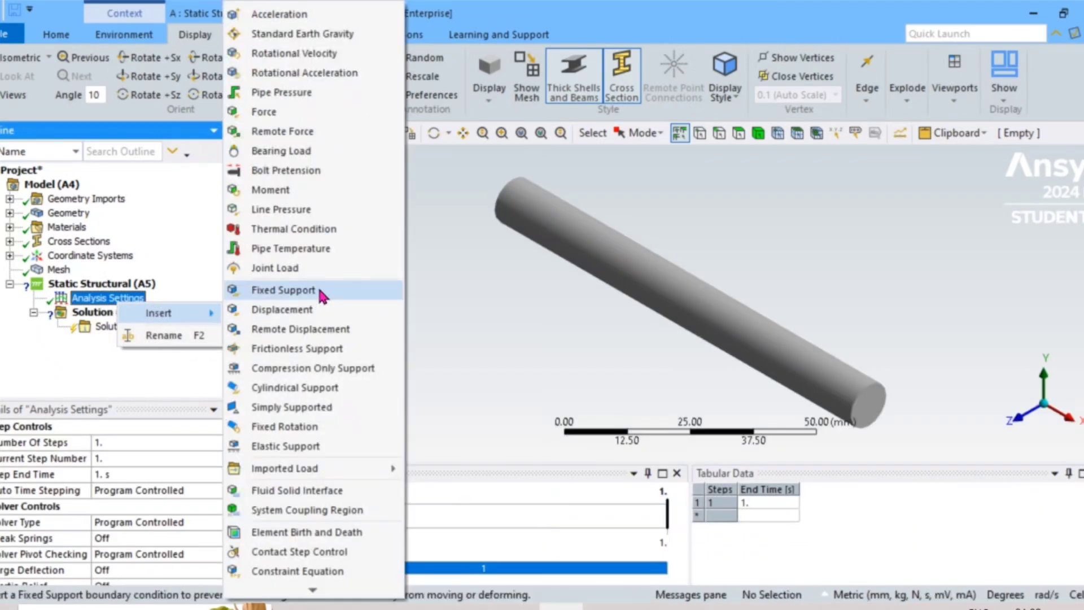
click(316, 330)
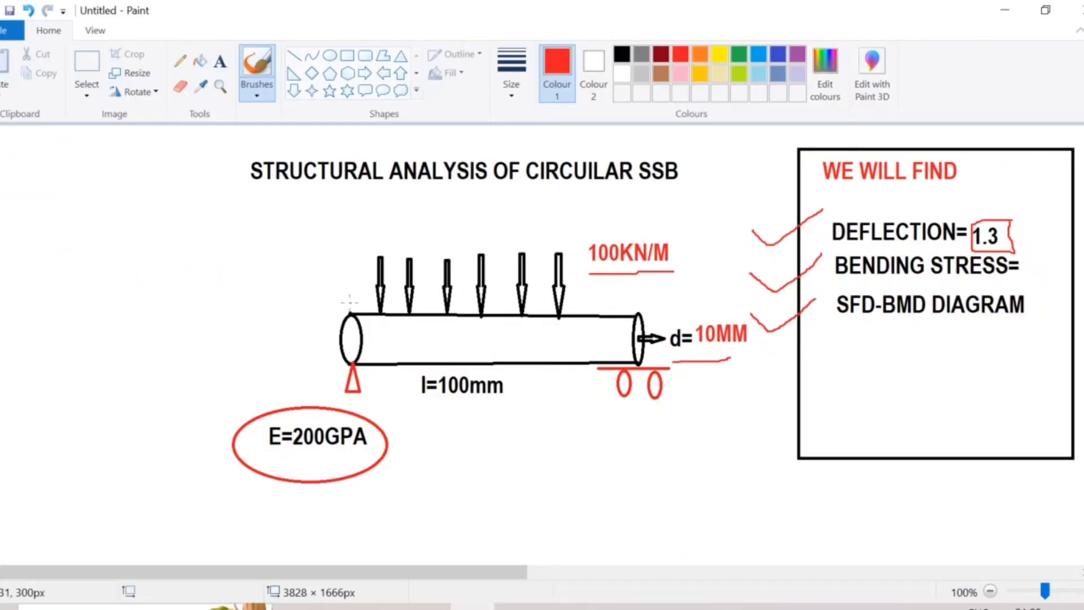
- Circle the left pinned support in red in Paint, then return to Ansys Mechanical
mouse_move(358, 354)
mouse_down()
mouse_move(332, 391)
mouse_move(362, 361)
mouse_up()
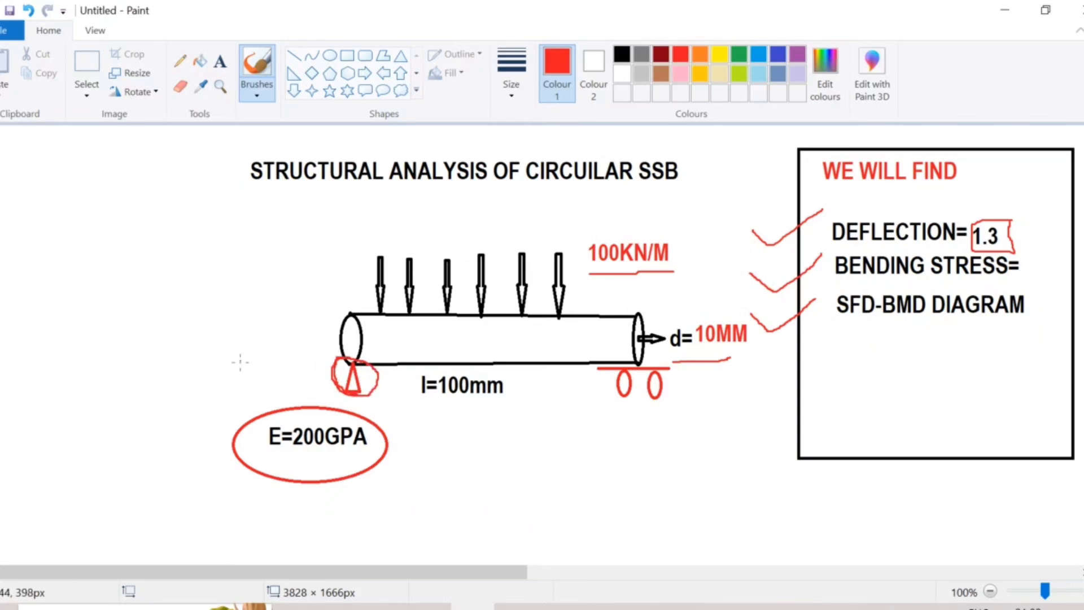
mouse_move(539, 576)
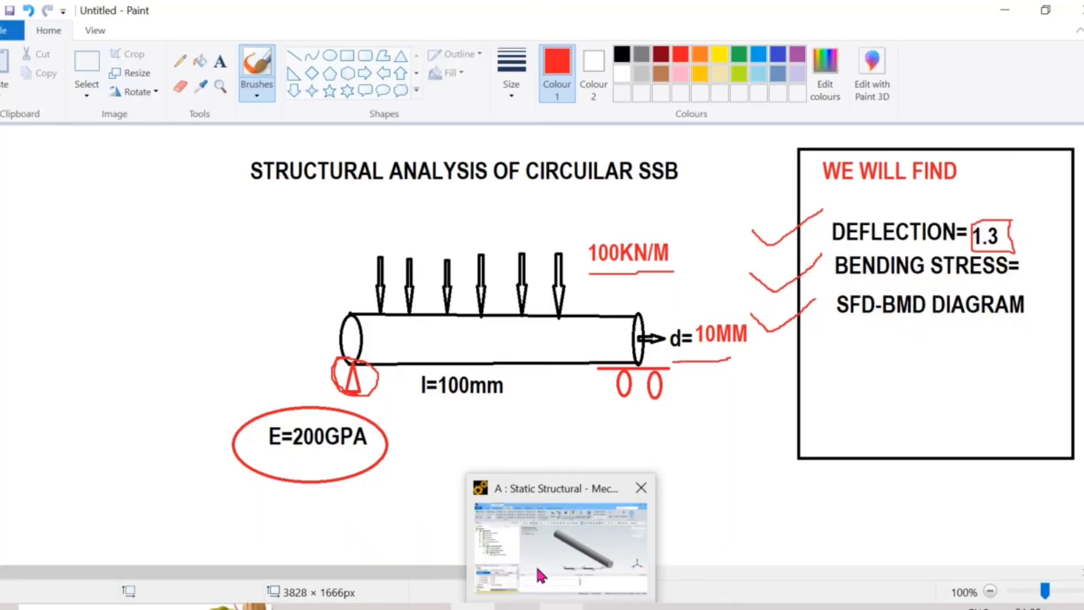
click(535, 564)
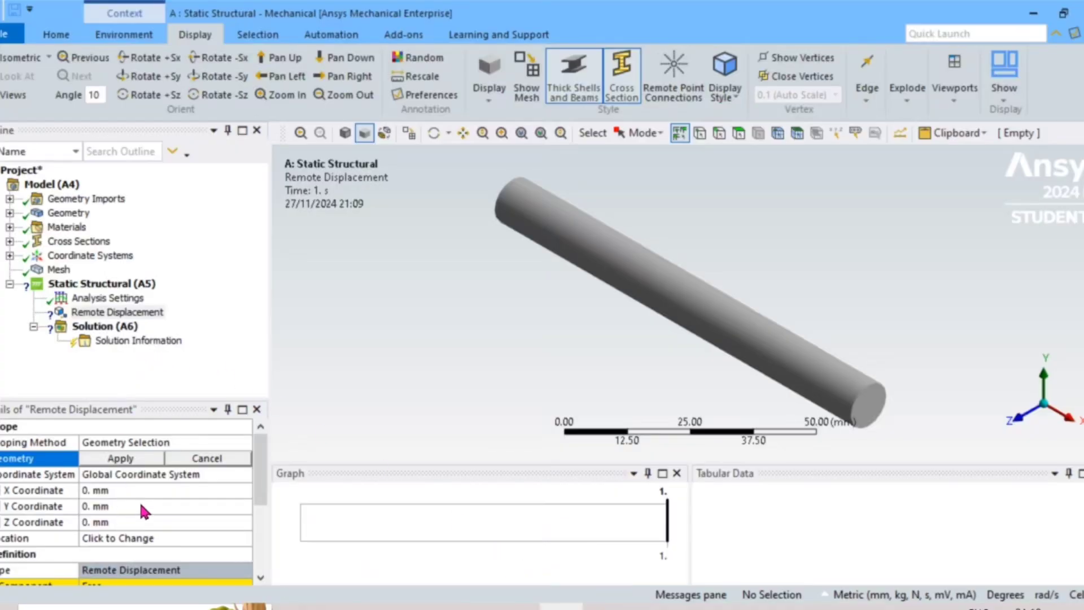
scroll(139, 502, down, 2)
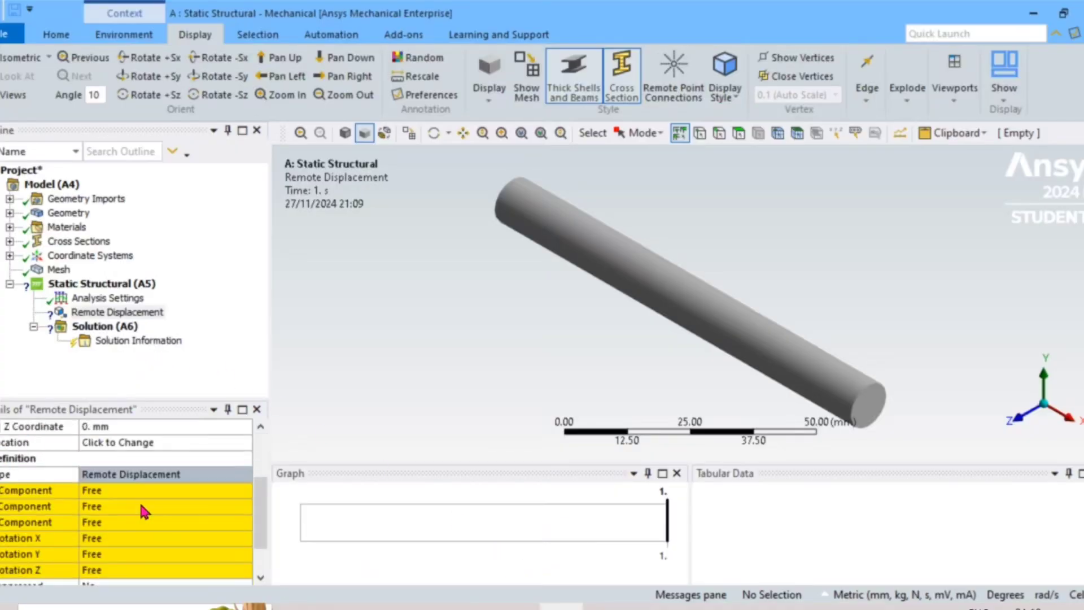
- Set the remote displacement's X, Y, Z components and X, Y rotations to 0
click(114, 553)
text(0)
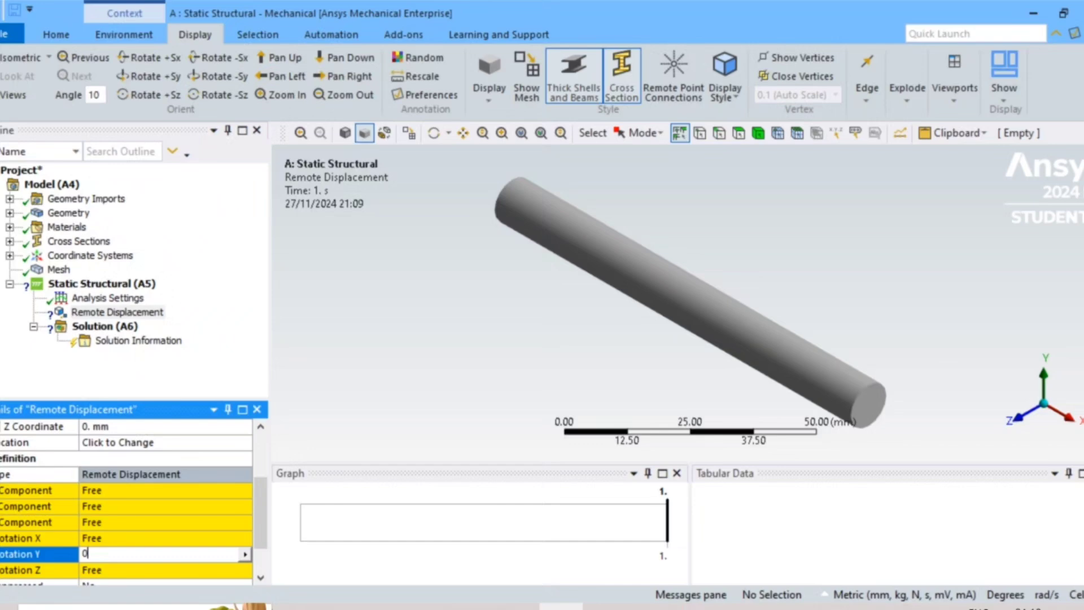
key(Return)
scroll(119, 508, down, 1)
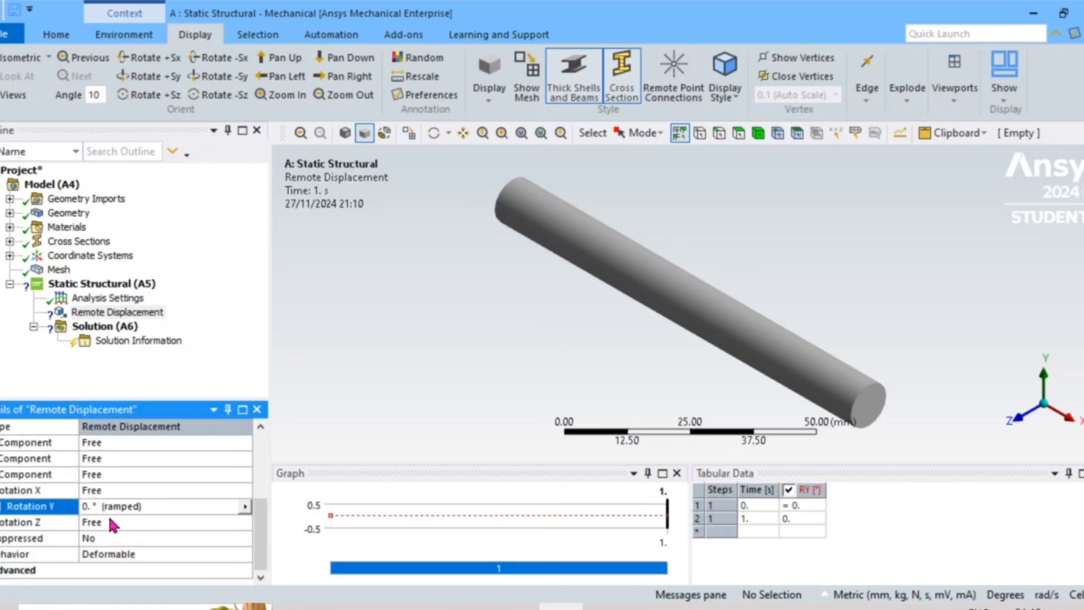
click(119, 489)
text(0)
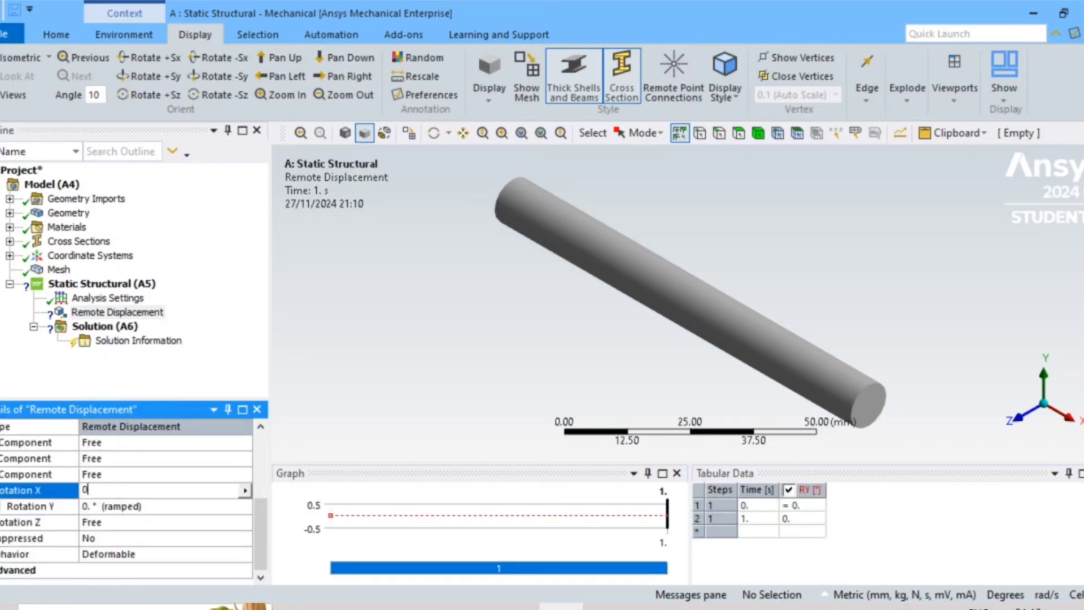
key(Return)
click(97, 556)
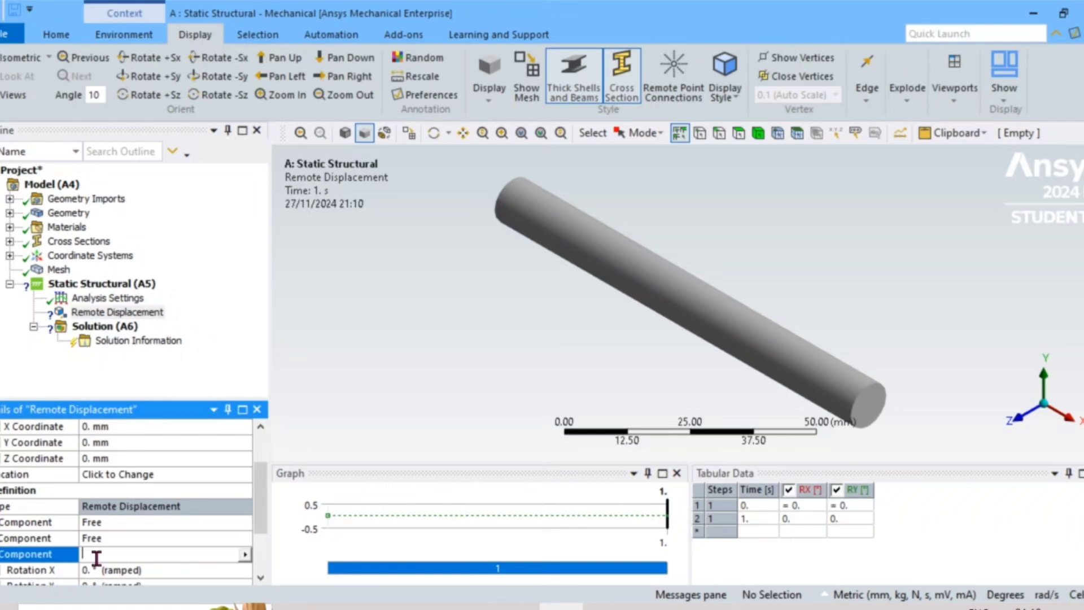
text(0)
key(Return)
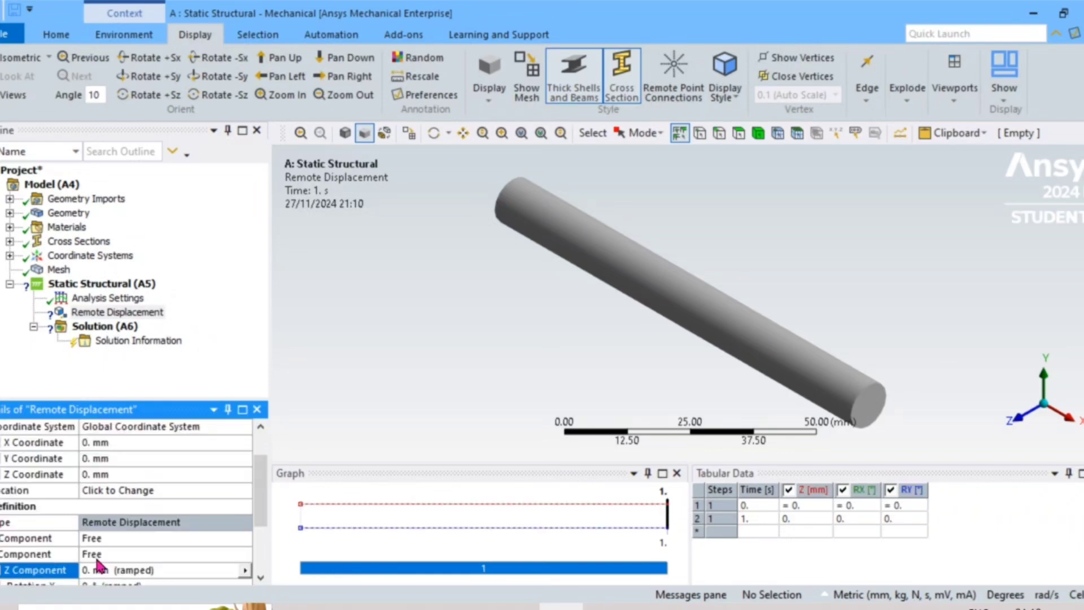
click(102, 554)
key(Return)
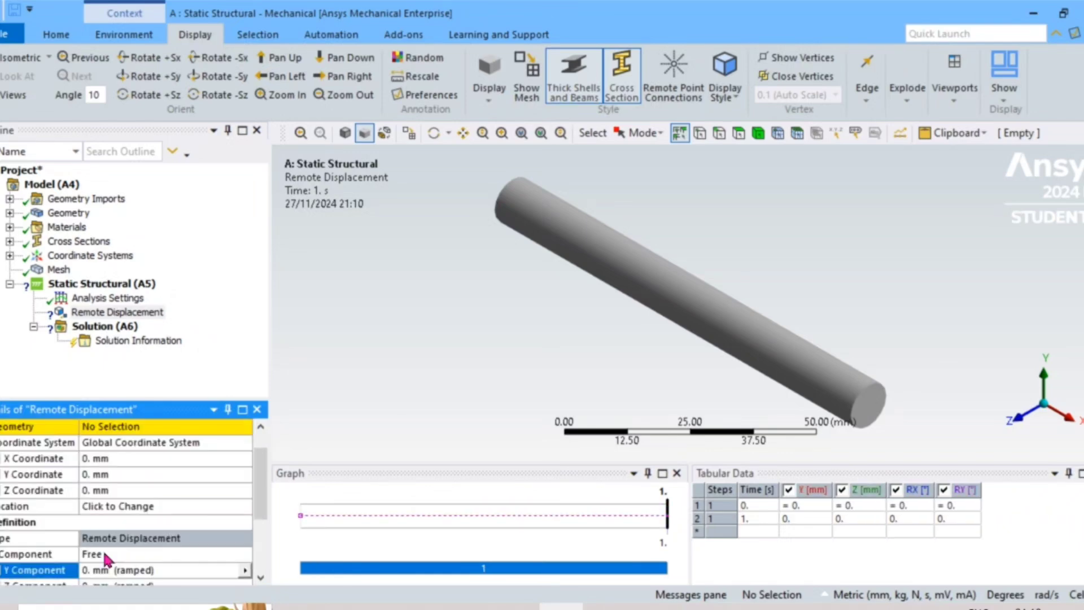
click(104, 554)
text(0)
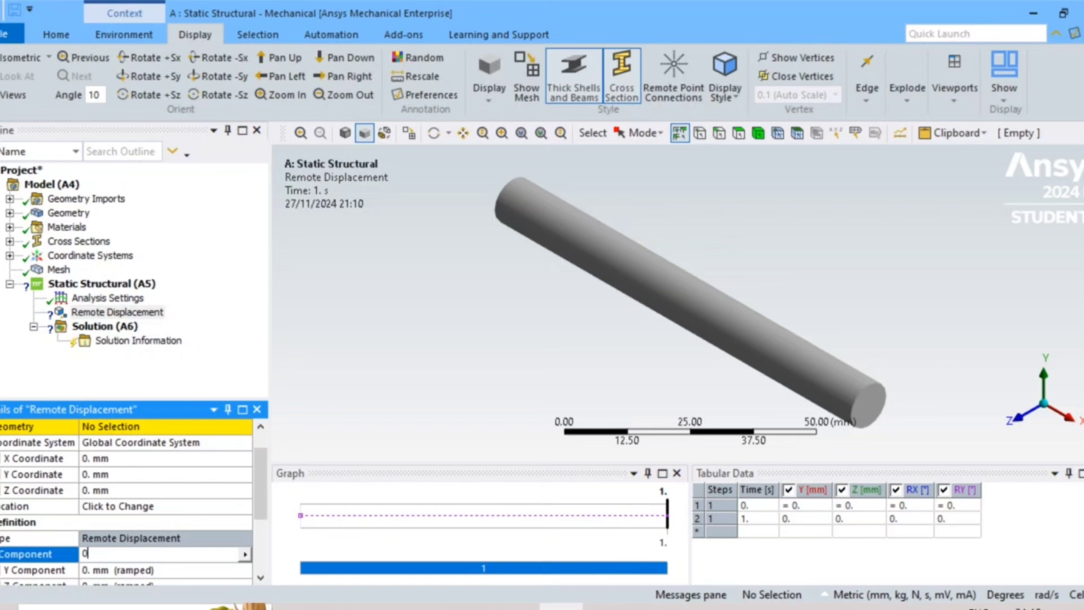
key(Return)
scroll(51, 518, down, 3)
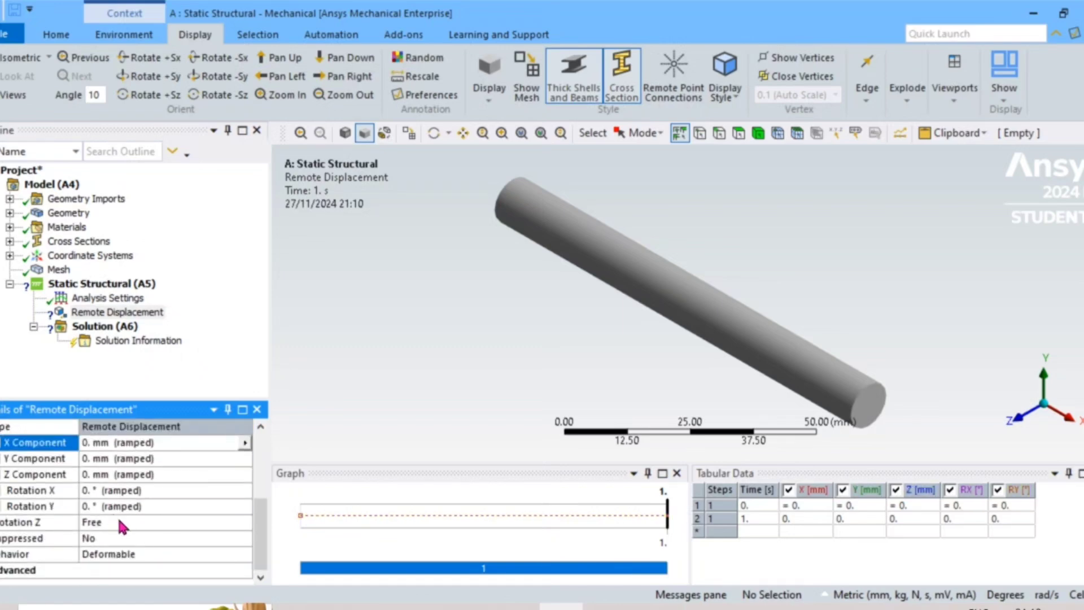
scroll(123, 496, up, 3)
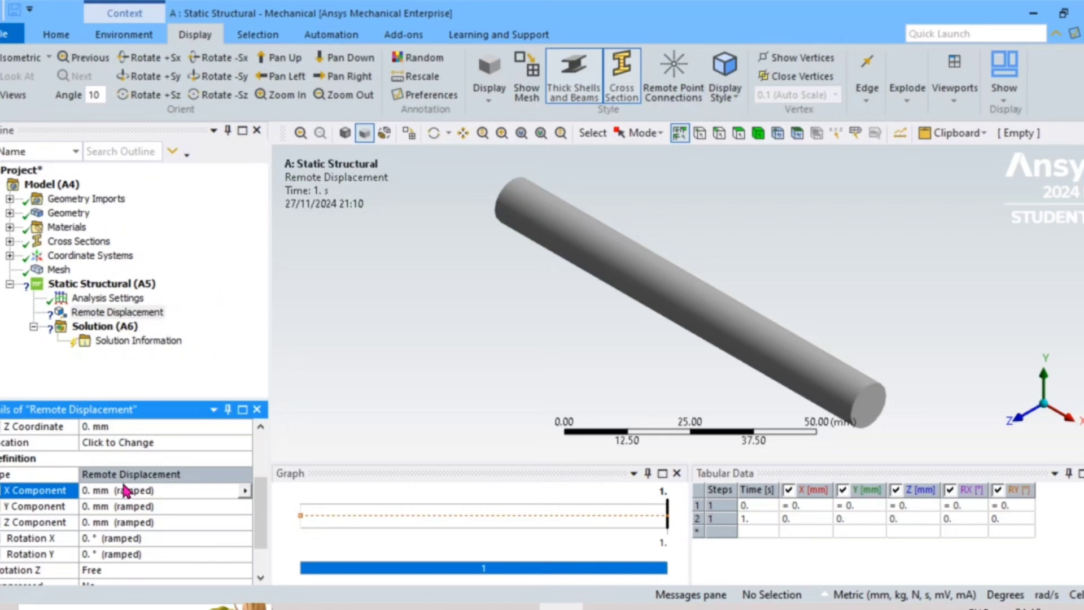
scroll(125, 487, down, 3)
scroll(148, 503, up, 3)
scroll(140, 500, up, 3)
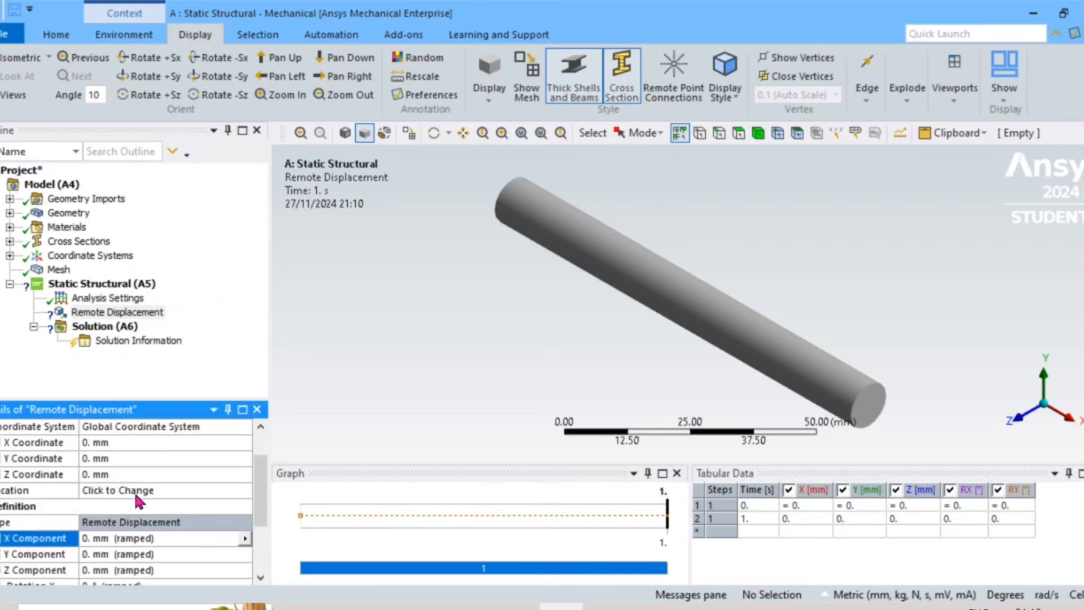
- Scope the remote displacement to the beam's near-end vertex
click(700, 136)
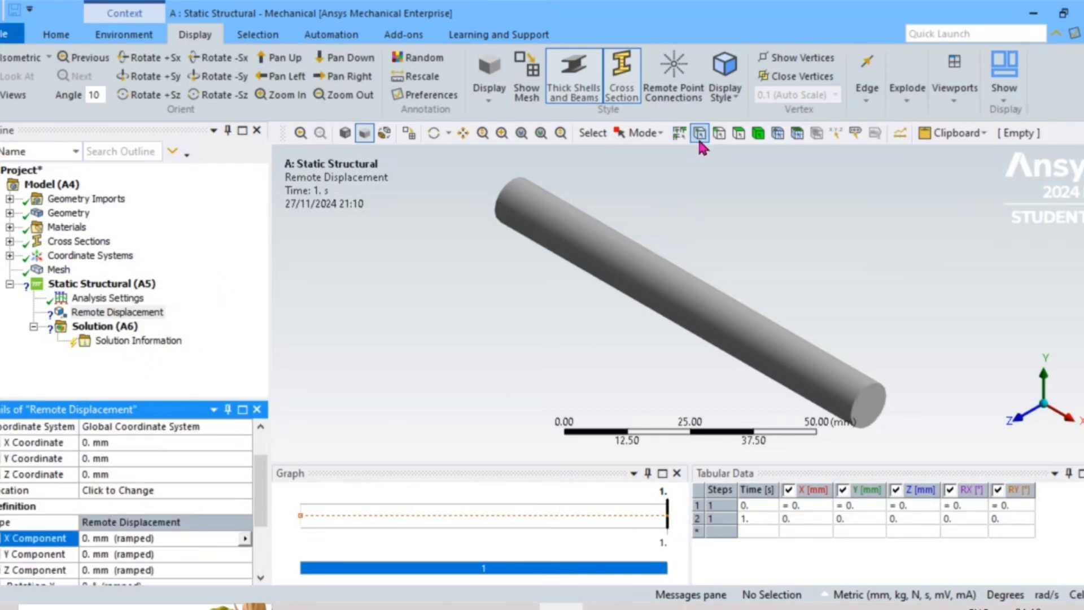
click(512, 200)
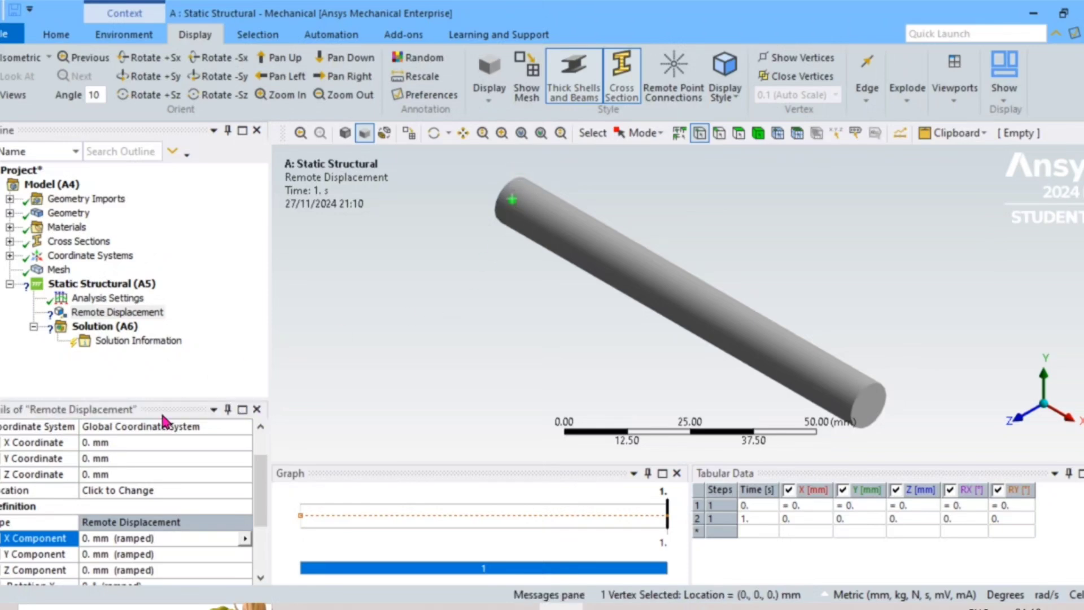
scroll(140, 482, up, 3)
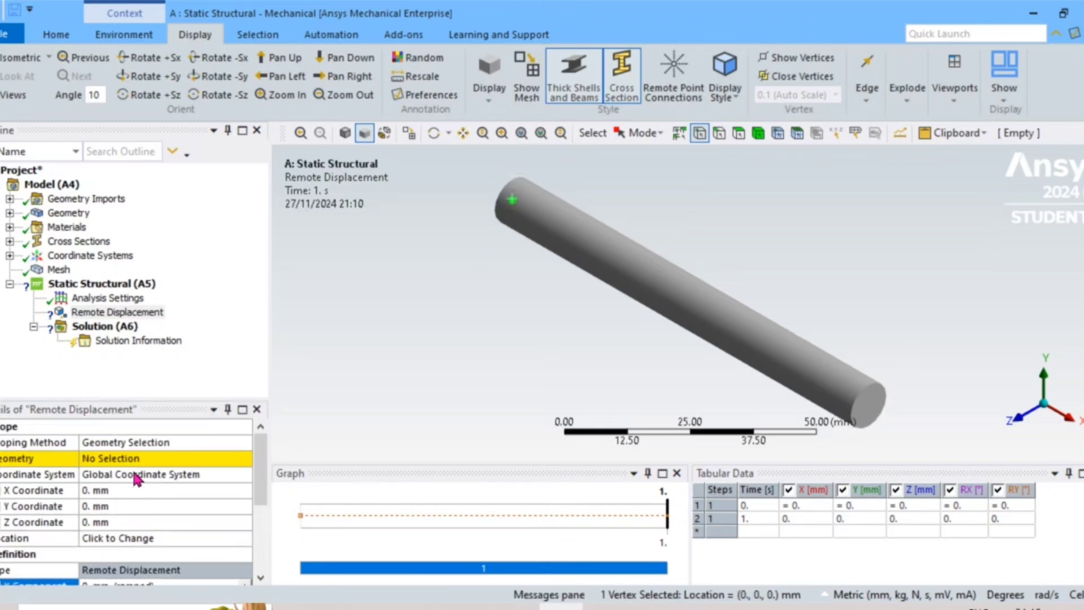
click(103, 461)
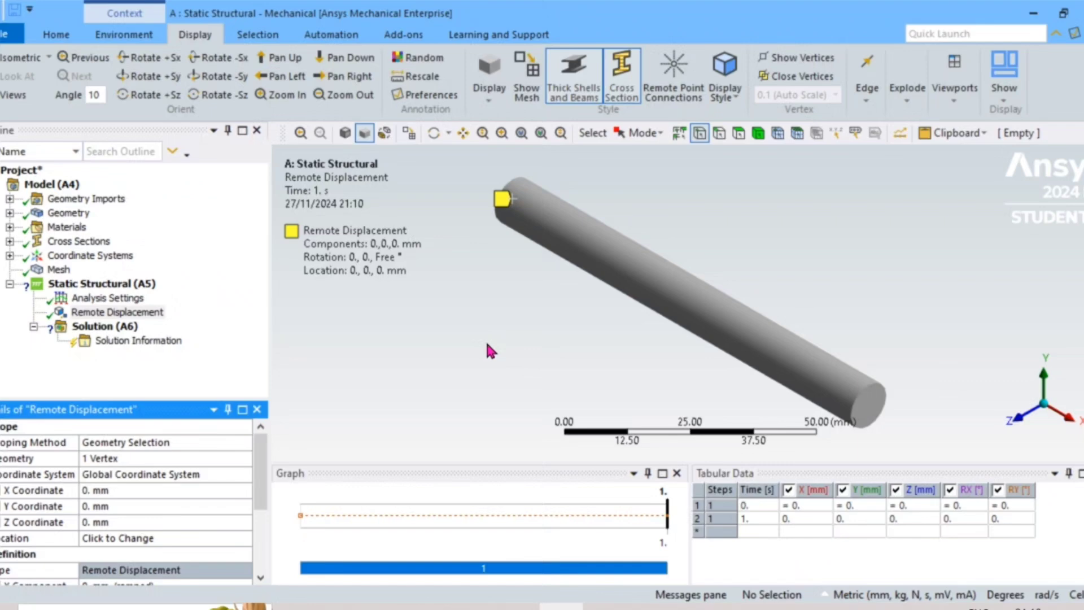
click(110, 299)
- Insert a Displacement support scoped to the beam's far-end vertex
right_click(112, 300)
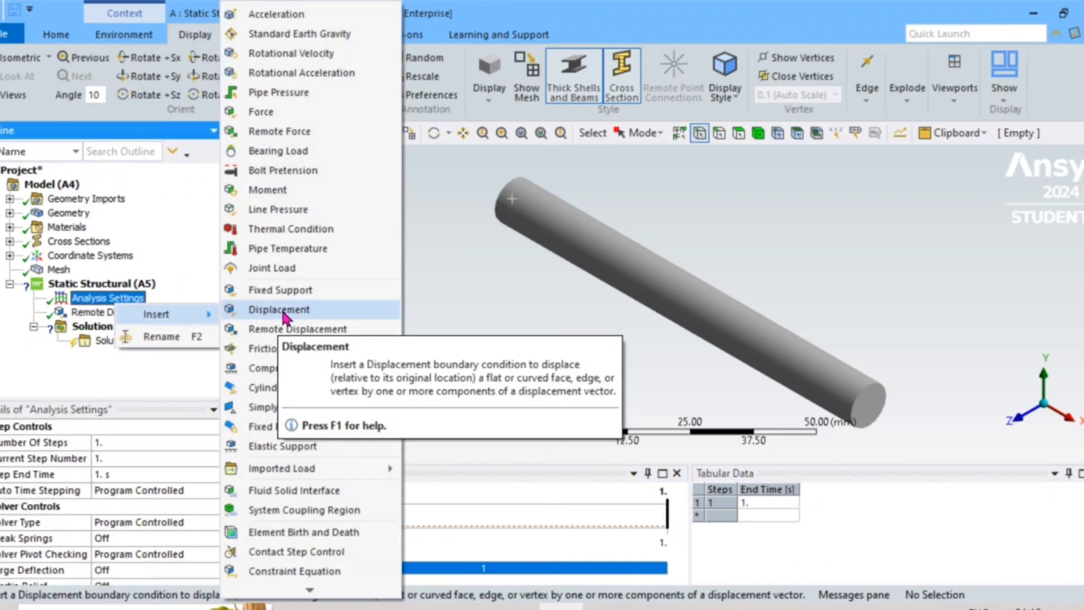
click(288, 316)
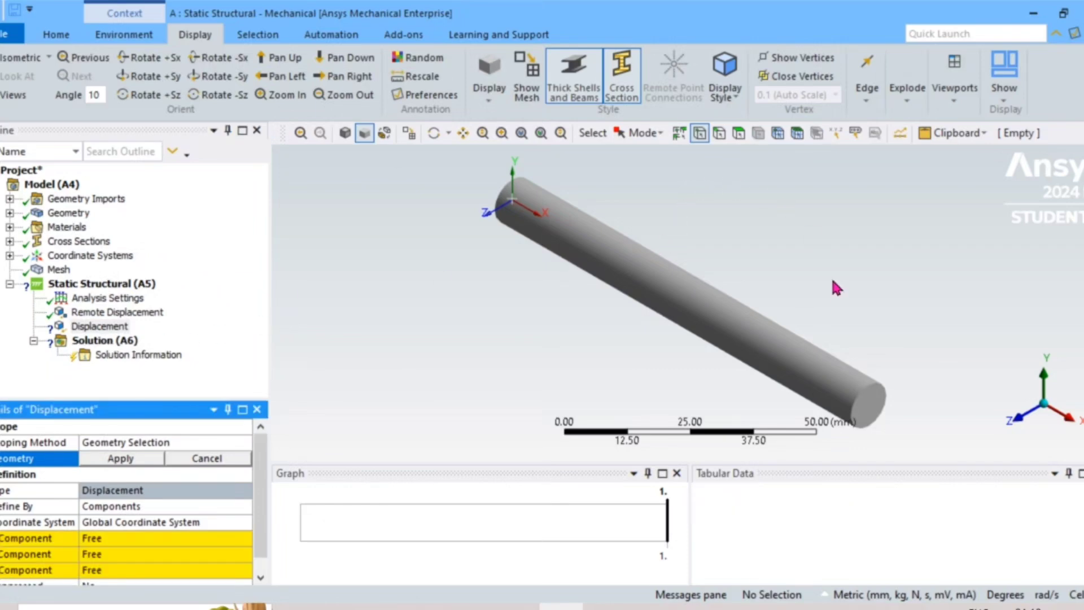
click(873, 415)
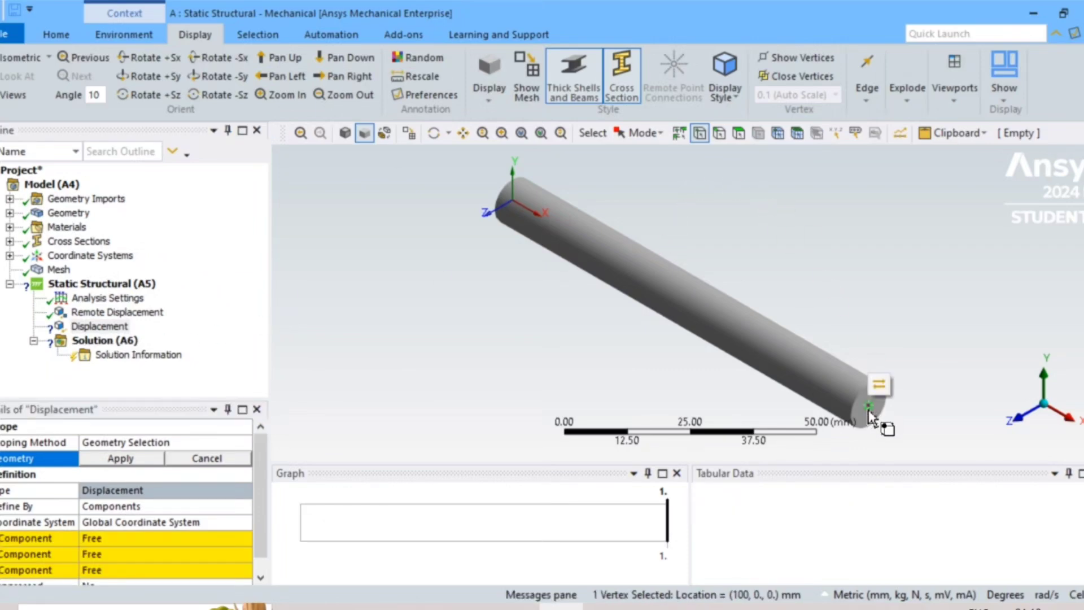
click(110, 463)
scroll(110, 468, down, 1)
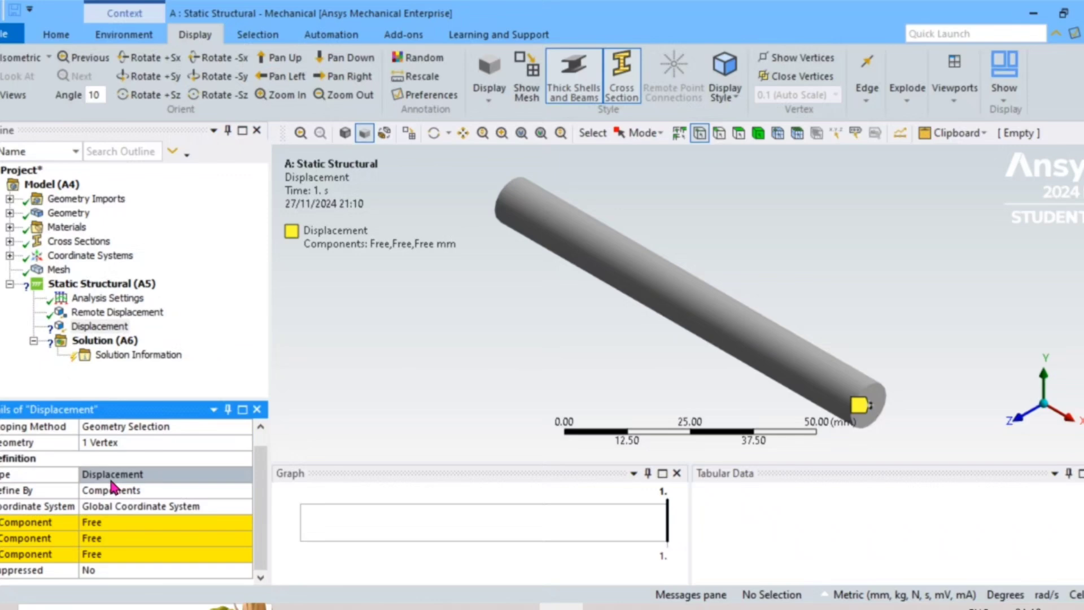
- Set the far-end displacement's Y and Z components to 0, leaving X free
click(120, 539)
text(0)
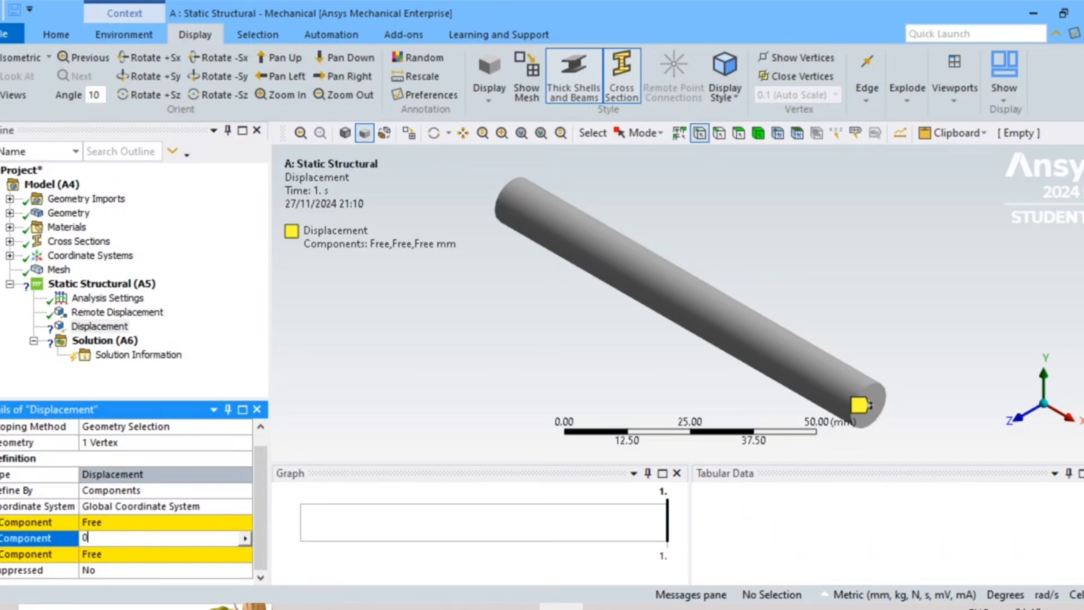
key(Return)
scroll(110, 543, down, 1)
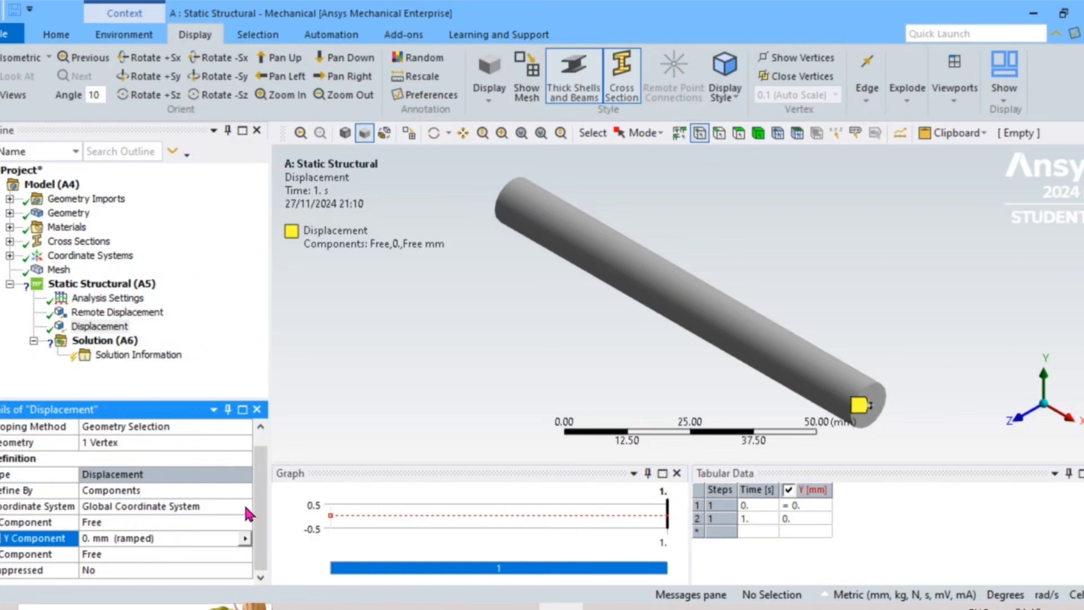
click(110, 555)
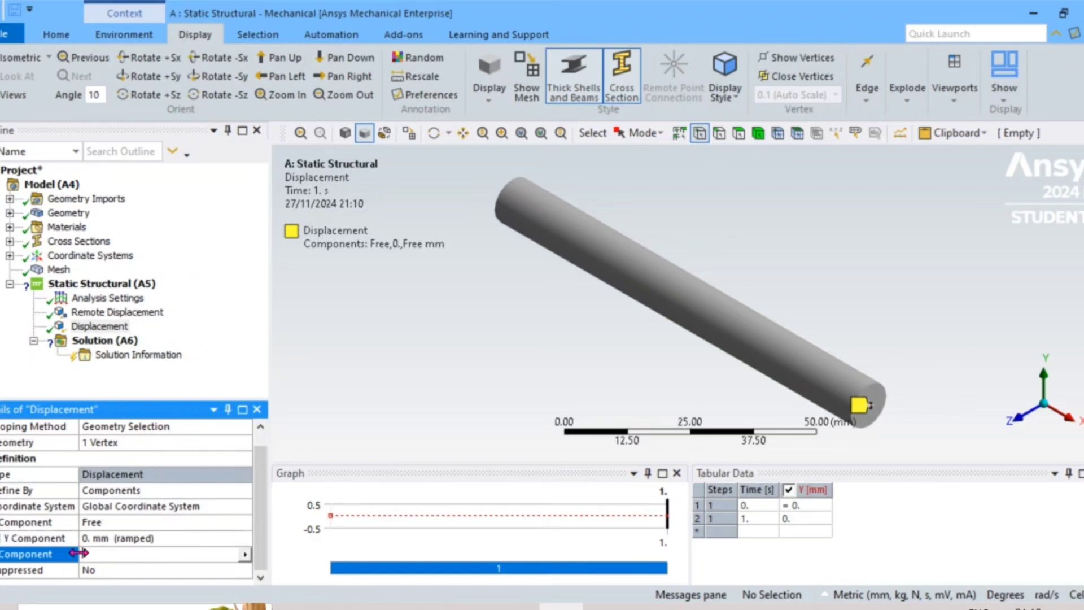
text(0)
key(Return)
text(. mm (ramped))
scroll(186, 525, down, 1)
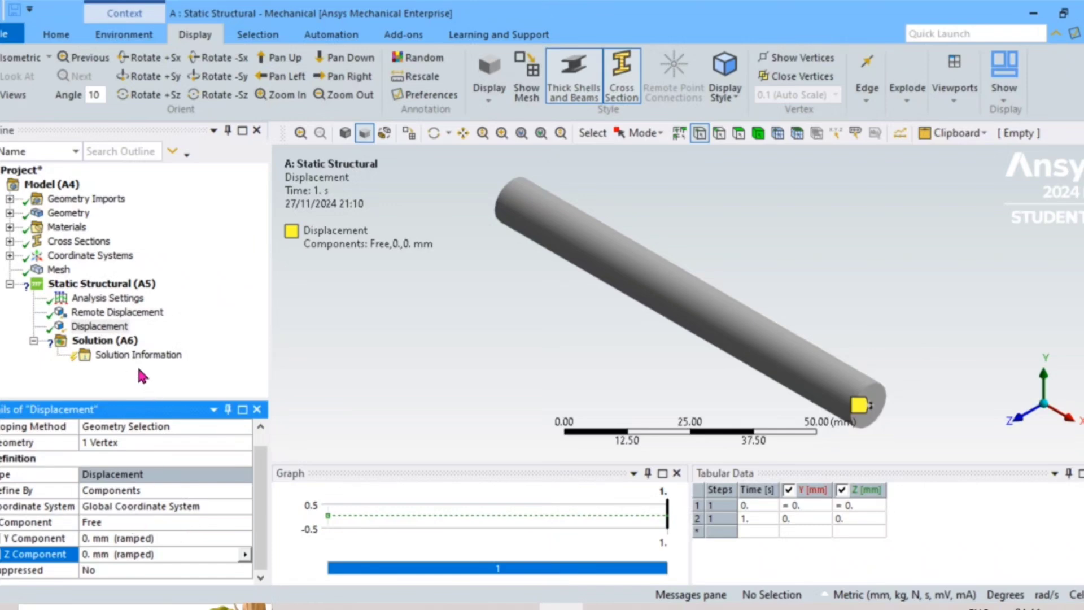
click(116, 343)
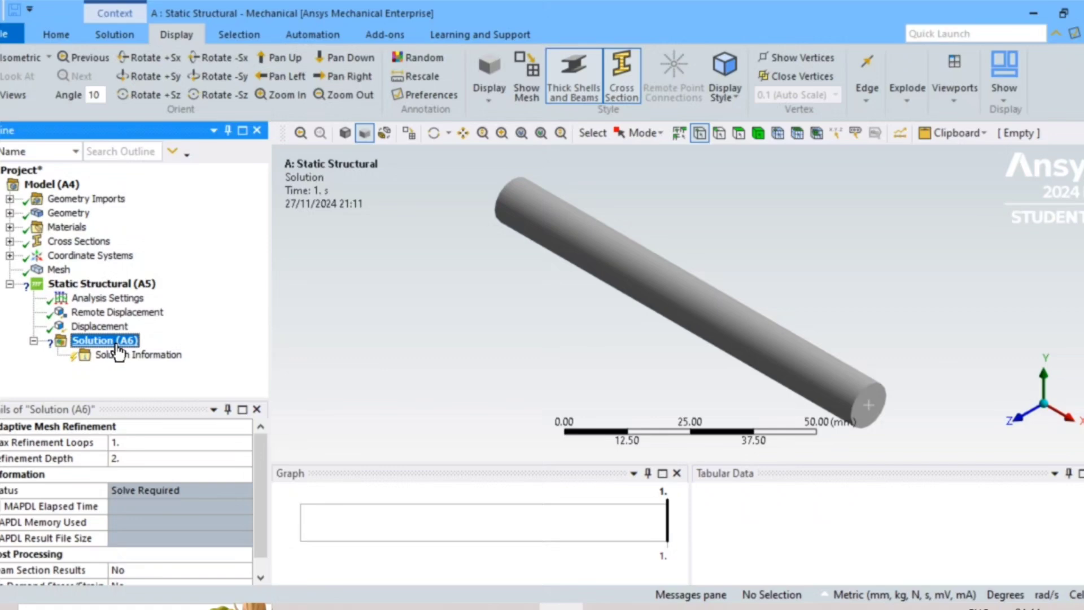
right_click(116, 351)
mouse_move(158, 353)
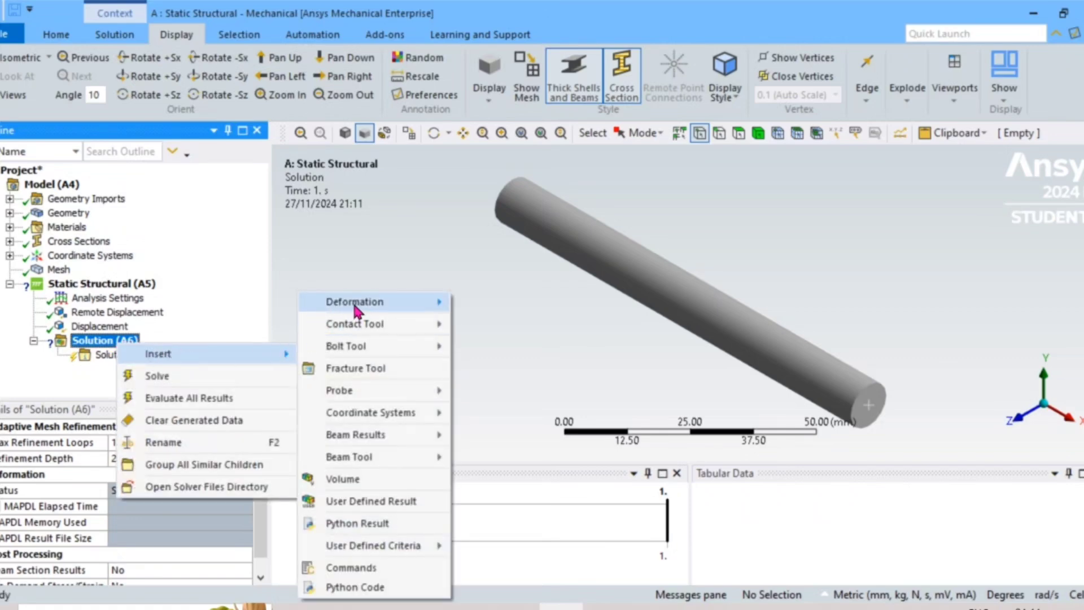
mouse_move(355, 302)
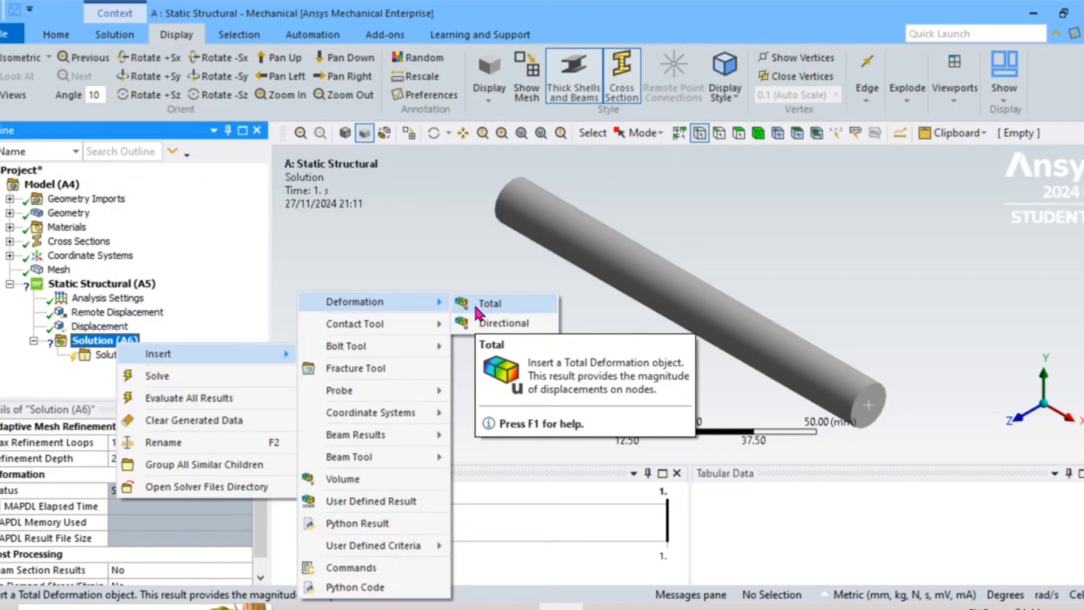
click(499, 323)
click(140, 506)
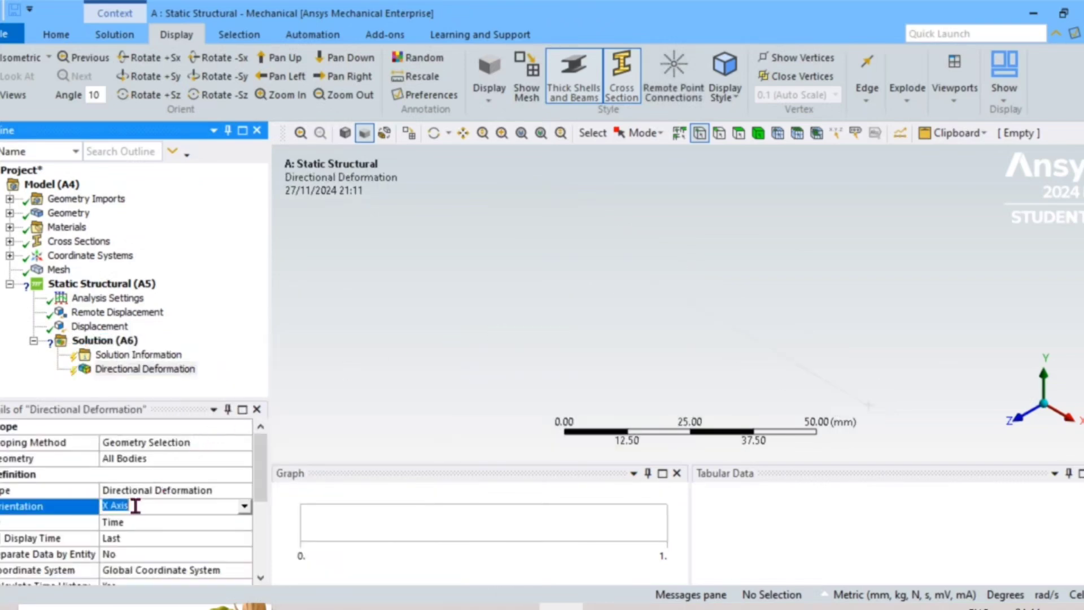
click(242, 505)
click(168, 532)
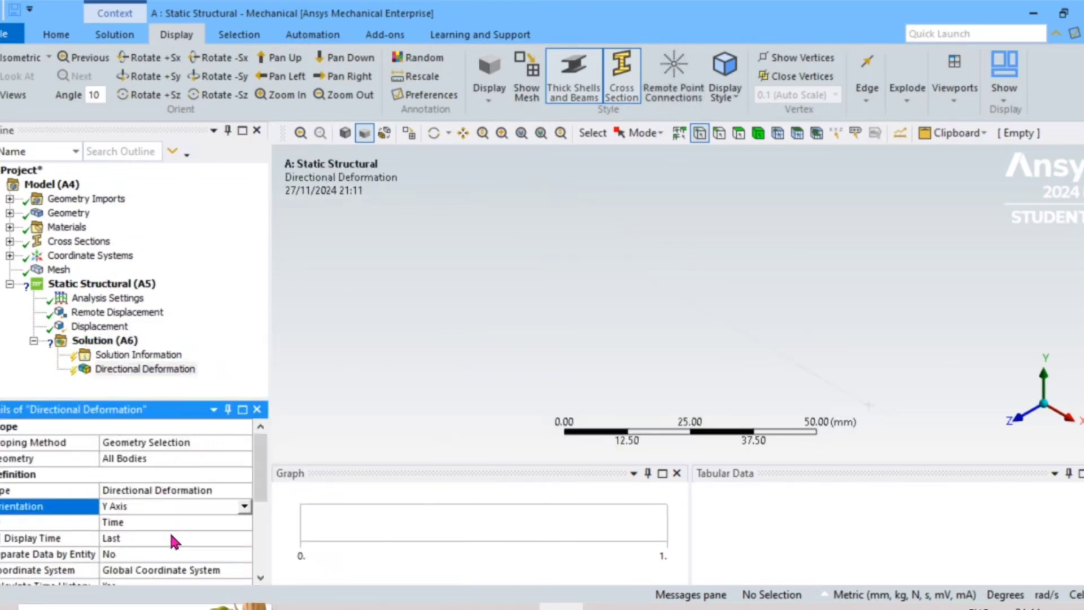
click(106, 340)
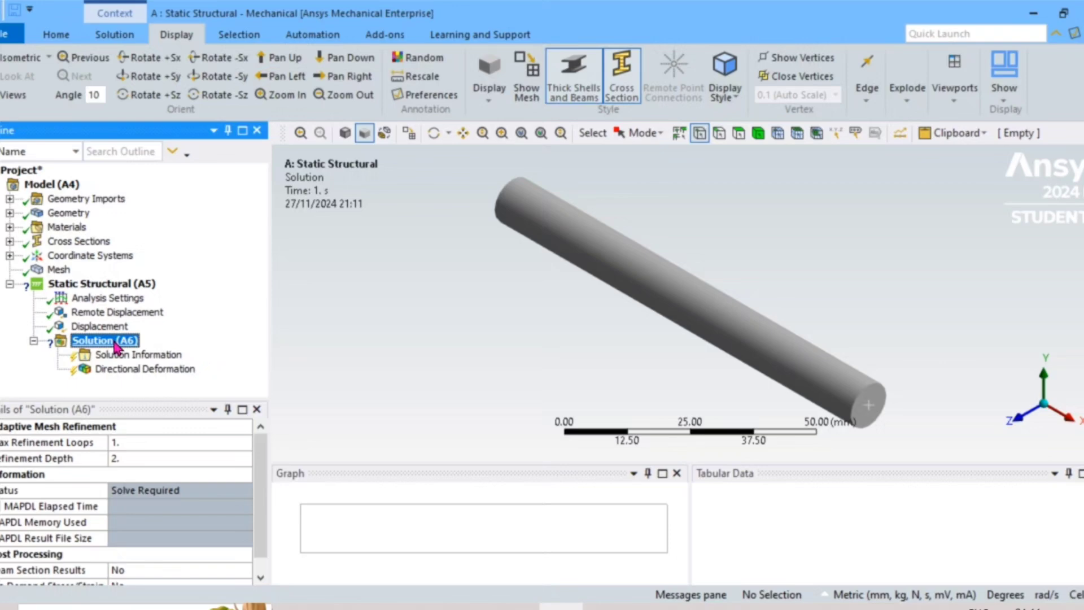
- Insert a Total Shear-Moment Diagram under Solution (A6) and begin choosing its Path
right_click(111, 342)
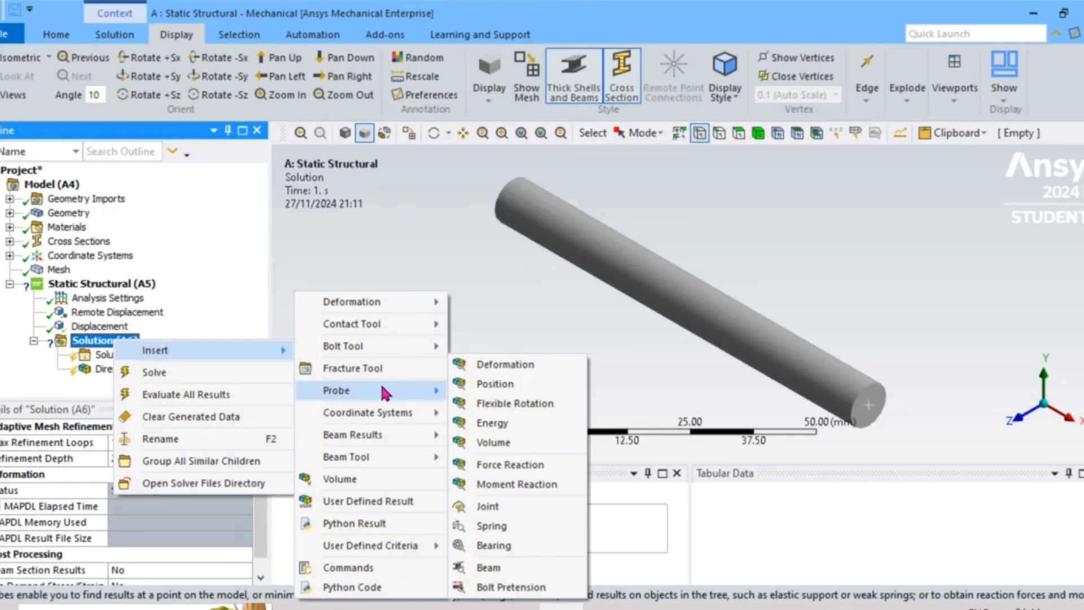
mouse_move(352, 434)
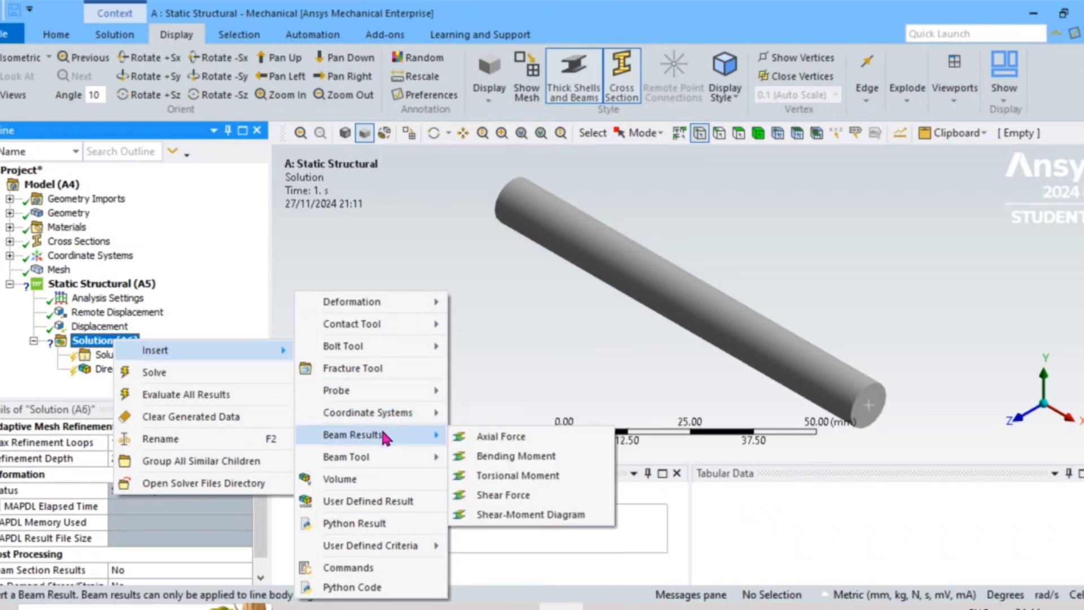
click(534, 516)
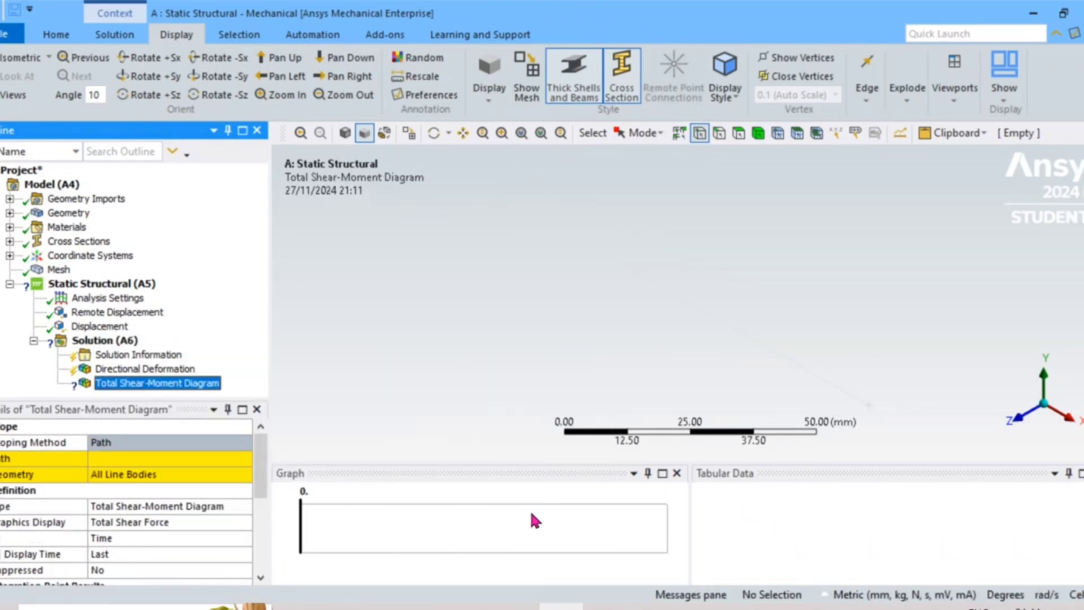
click(118, 462)
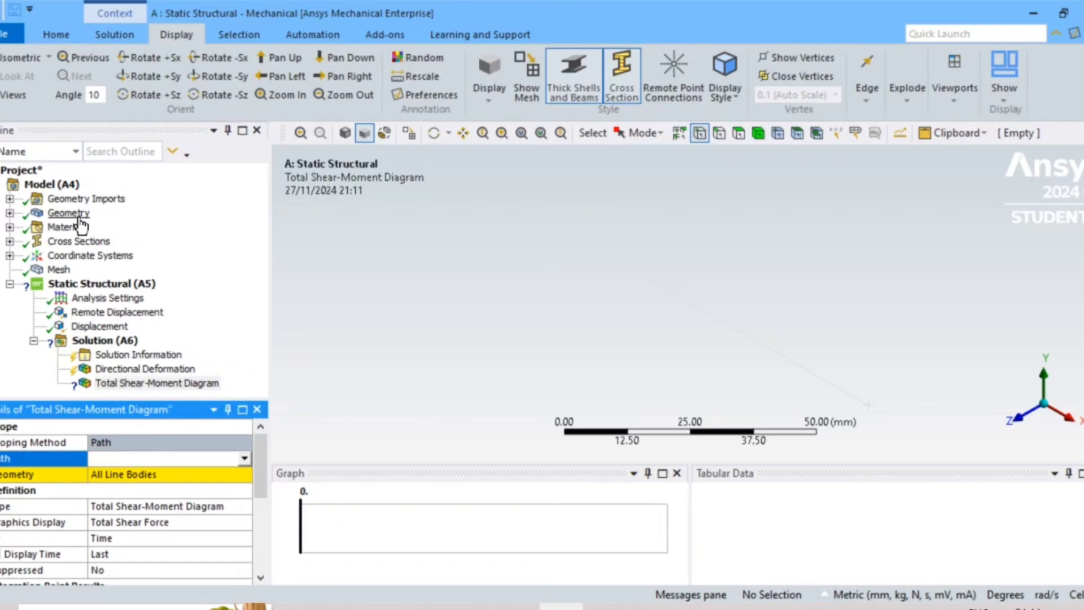
- Insert a construction Path of type Edge along the beam's 100 mm centre edge
click(62, 187)
right_click(63, 194)
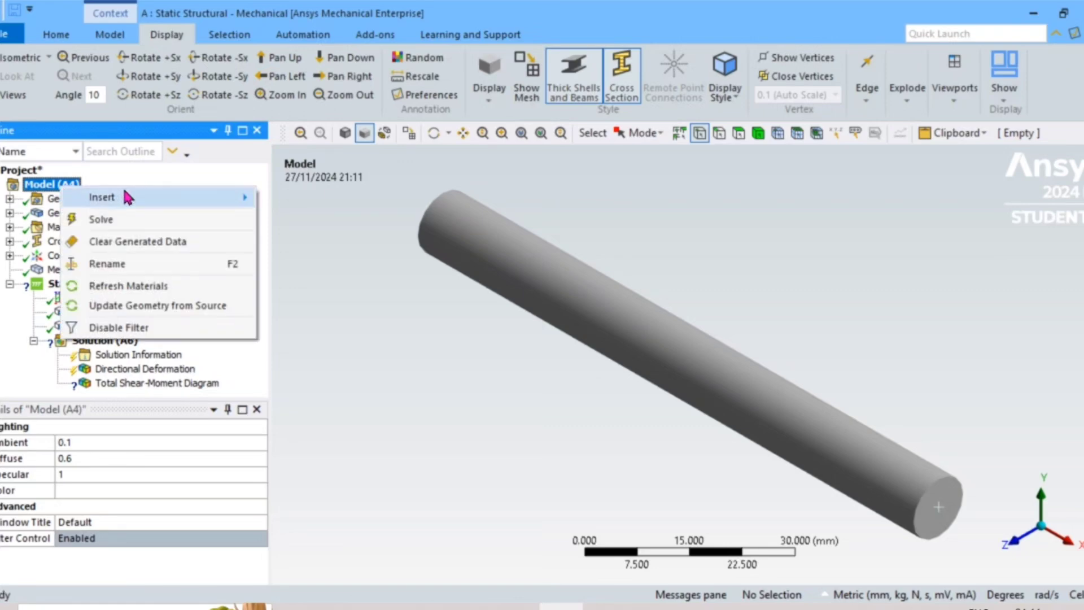
mouse_move(338, 243)
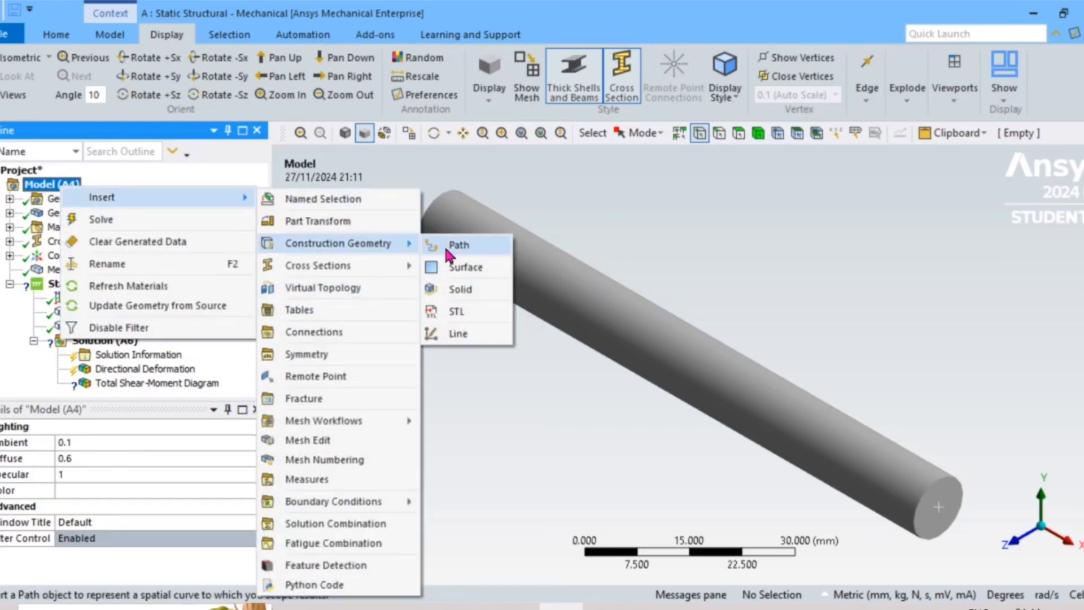
click(447, 246)
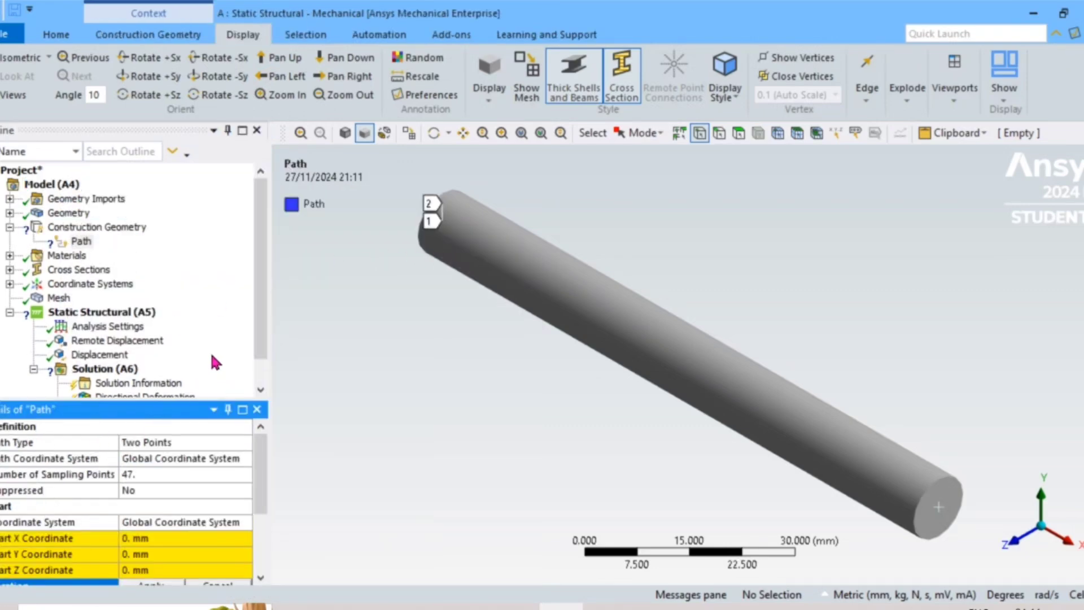
click(157, 444)
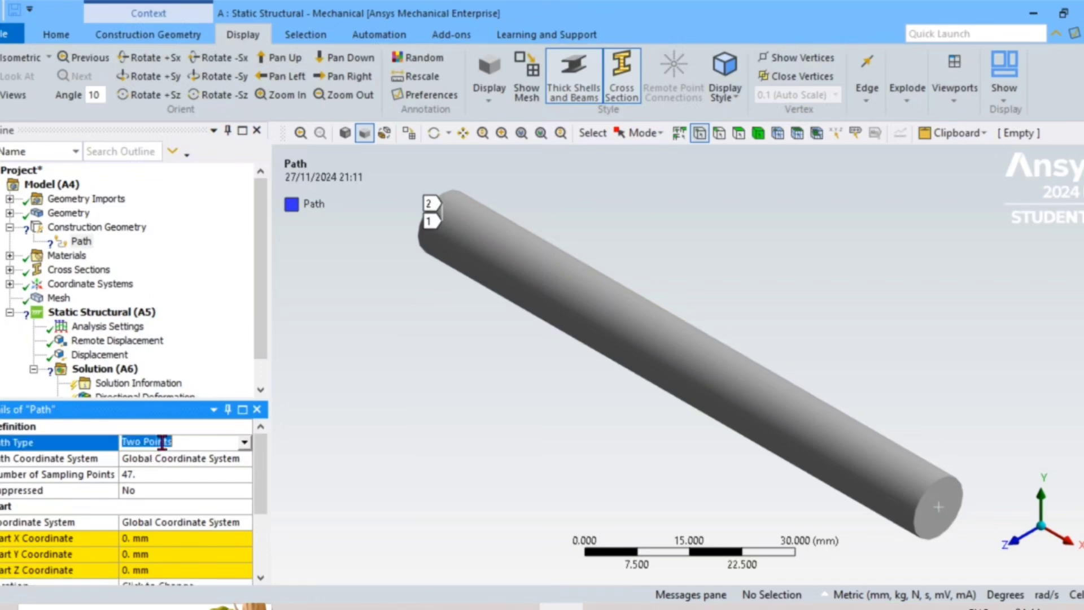
click(244, 442)
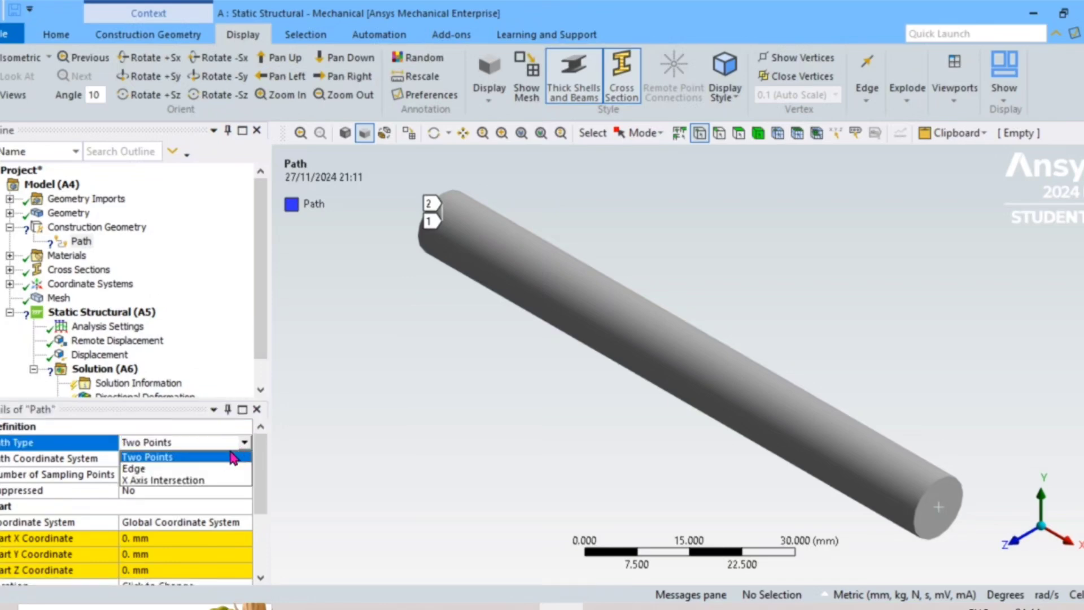
click(717, 140)
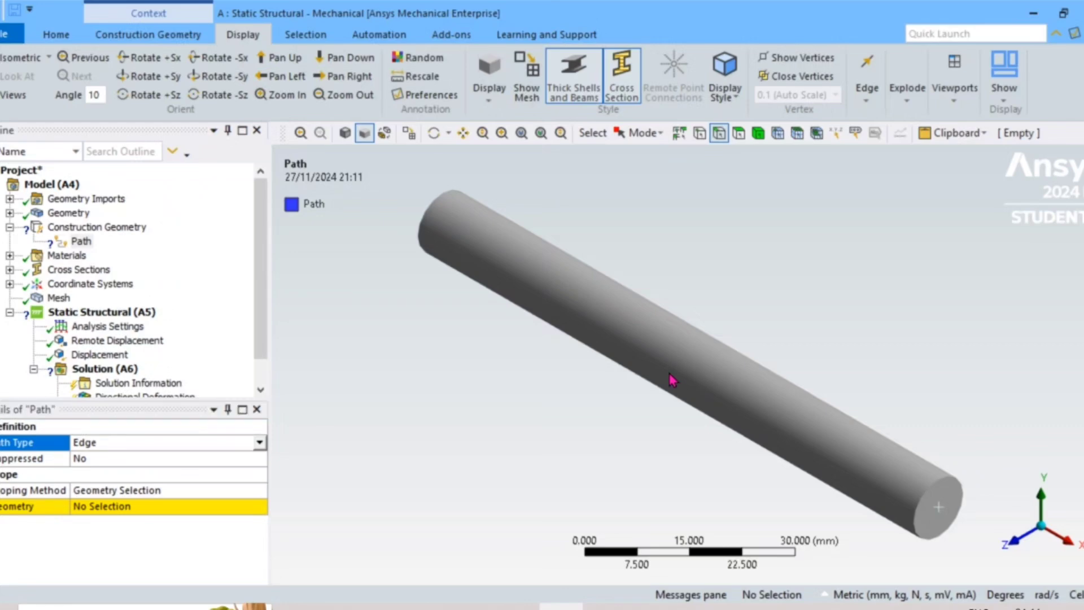
click(673, 366)
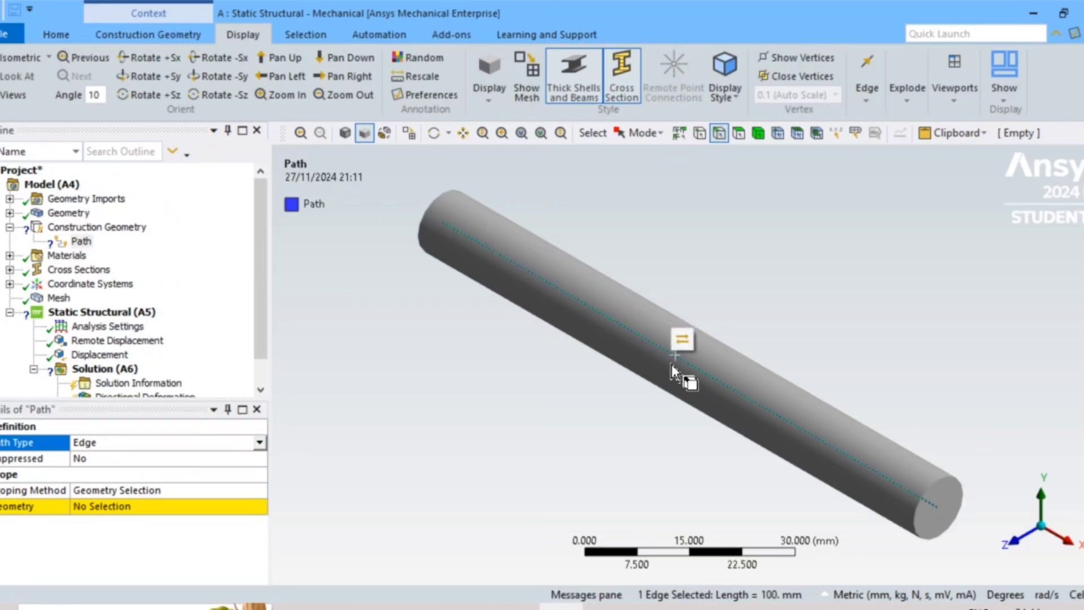
click(98, 506)
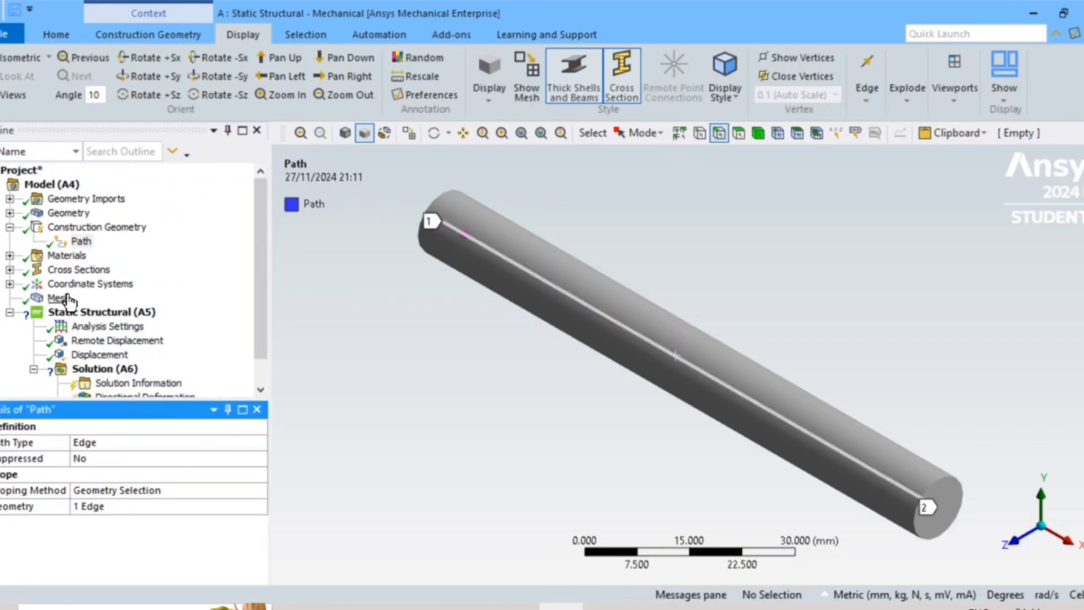
scroll(68, 300, down, 1)
- Set the Total Shear-Moment Diagram's Path to the new Path
click(134, 383)
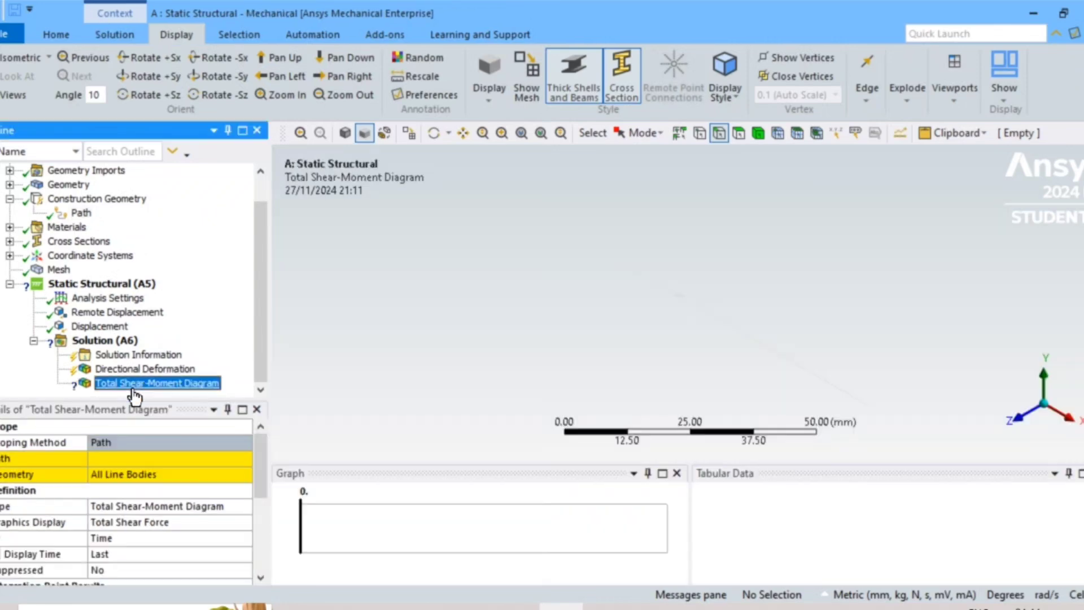
click(117, 458)
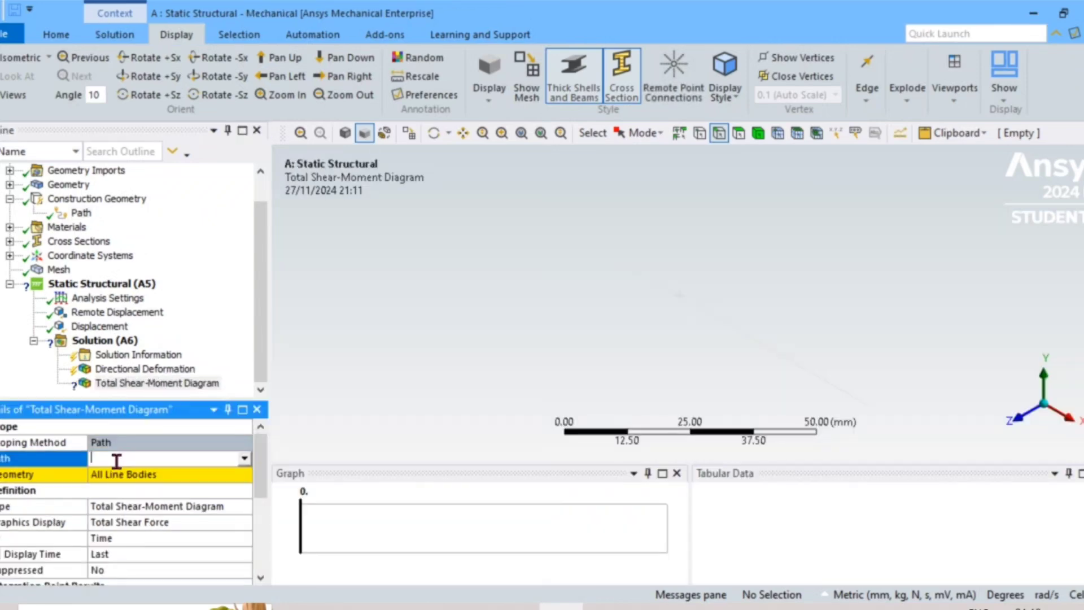
click(244, 458)
click(187, 474)
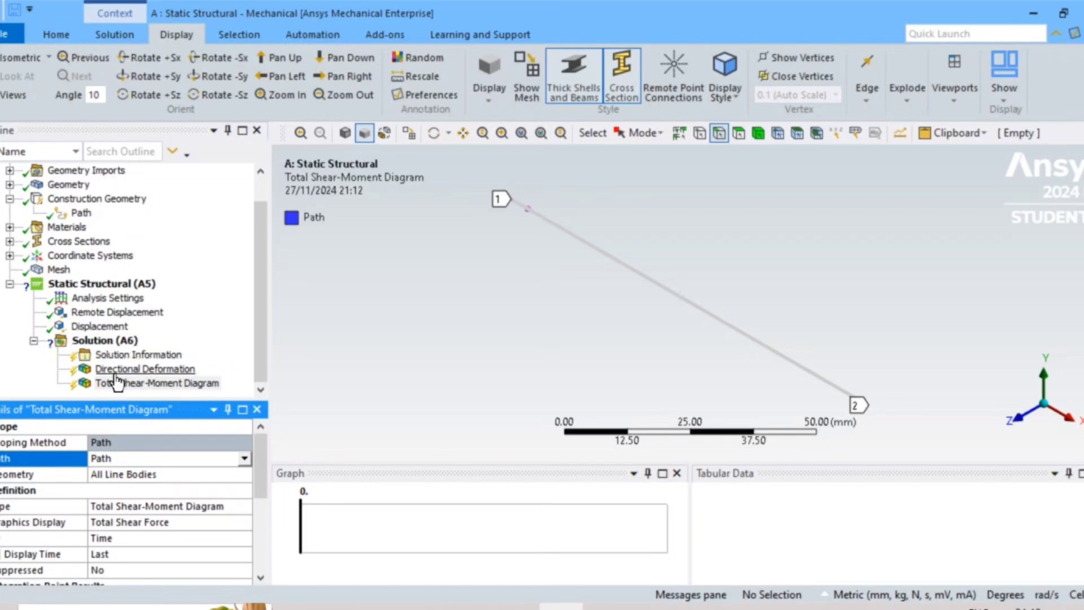
right_click(106, 343)
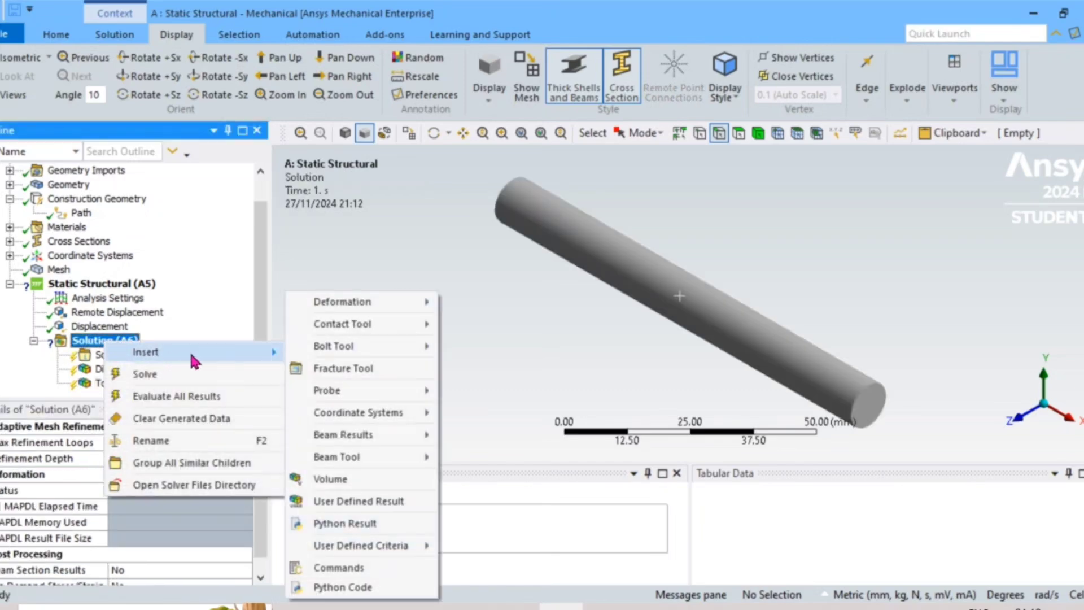
mouse_move(146, 352)
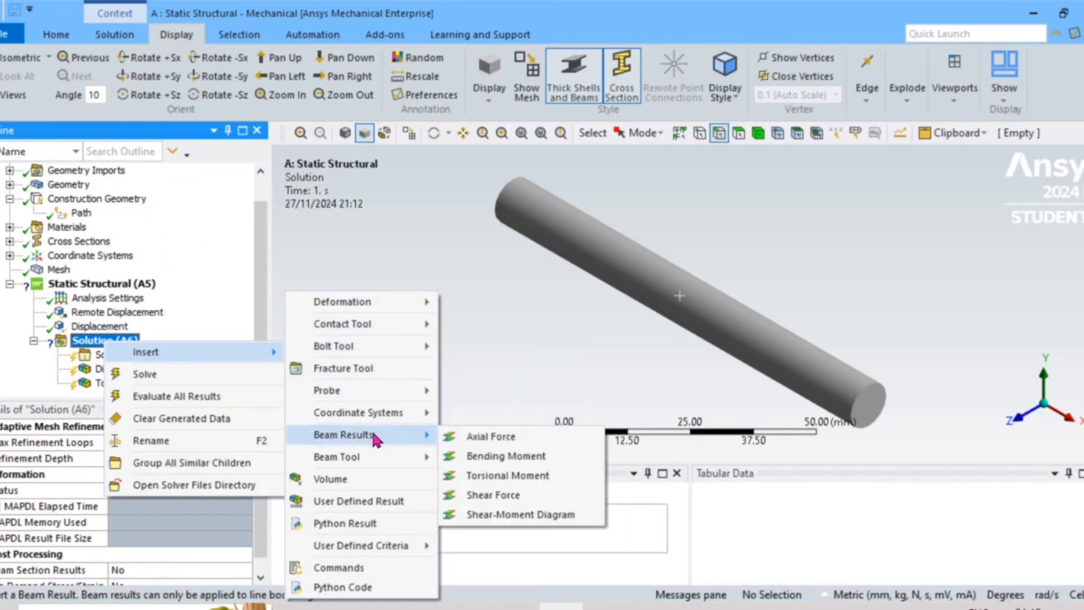
- Insert a Beam Tool under Solution (A6) and view its Maximum Combined Stress
click(462, 459)
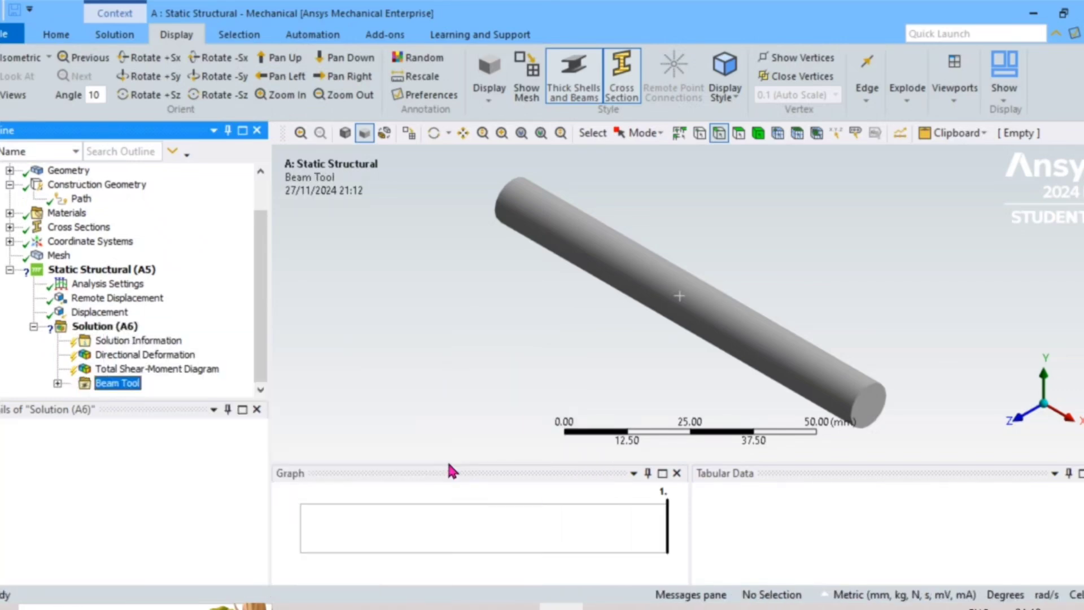
click(59, 384)
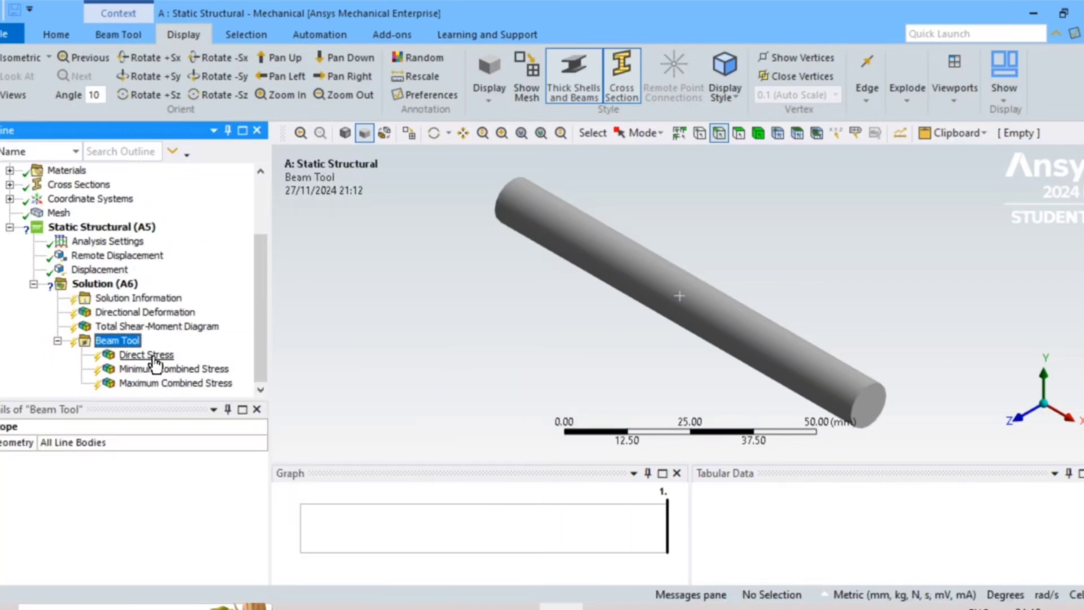
click(170, 382)
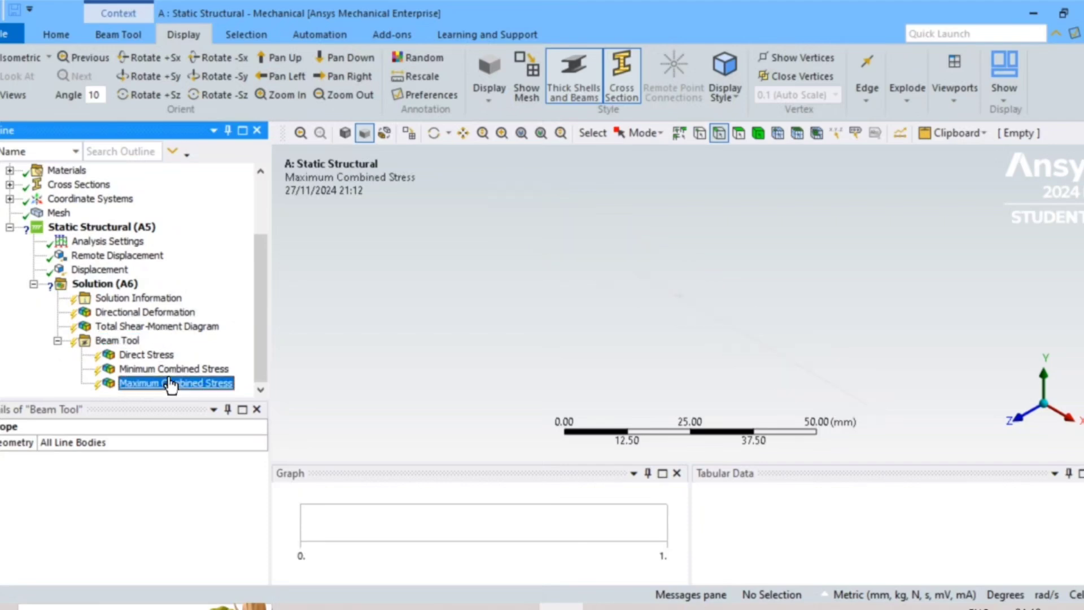
- Solve Solution (A6), which fails because no structural load is defined
click(106, 285)
right_click(107, 290)
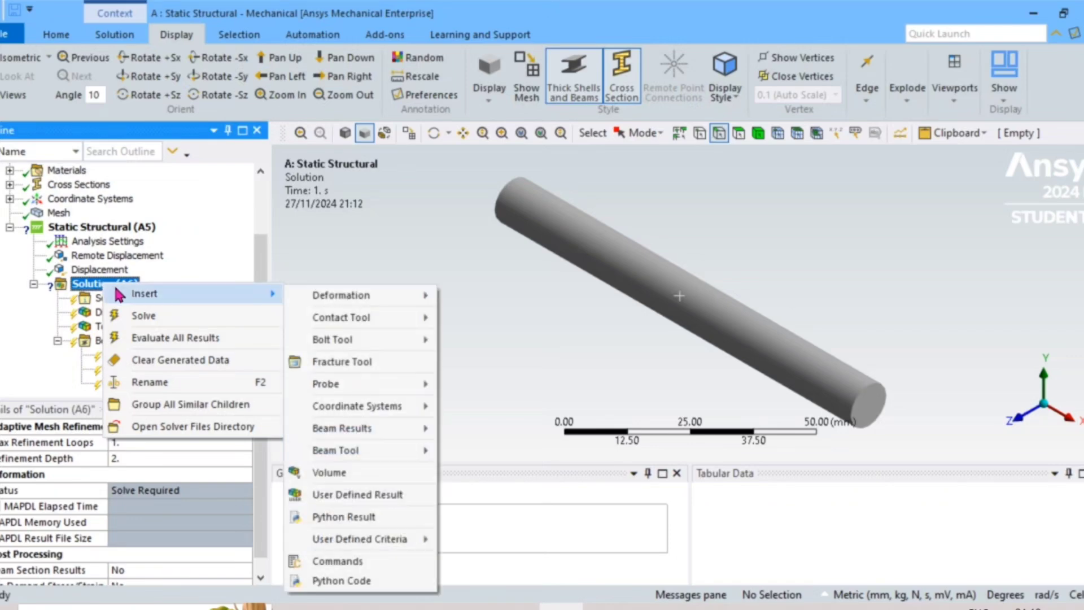
click(138, 318)
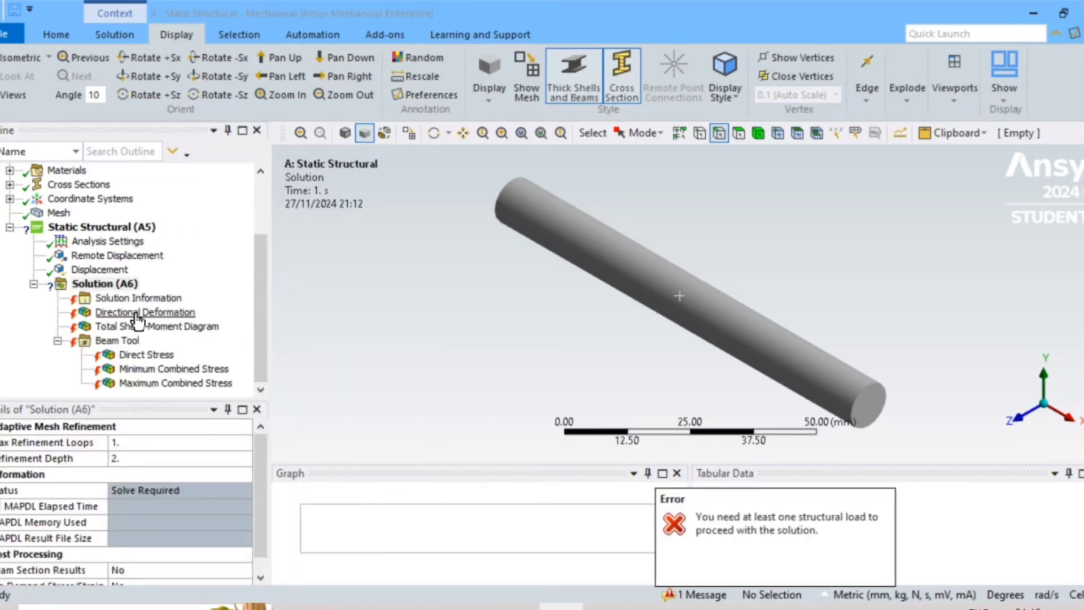
scroll(189, 358, up, 1)
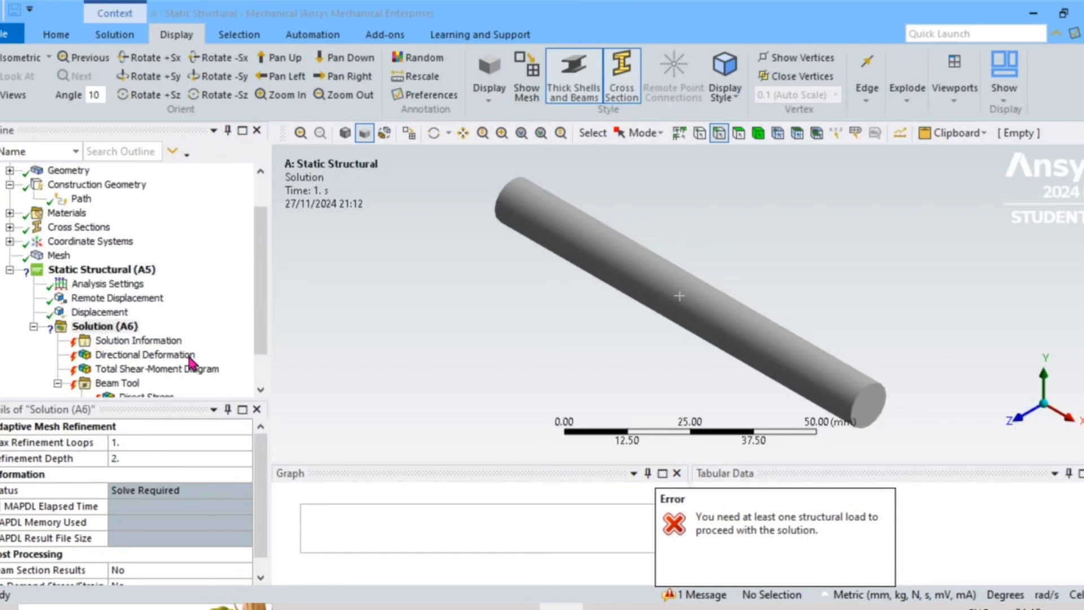
- Add a Force on the beam's centre edge, defined by Components, and start editing its Y component
click(99, 285)
right_click(99, 288)
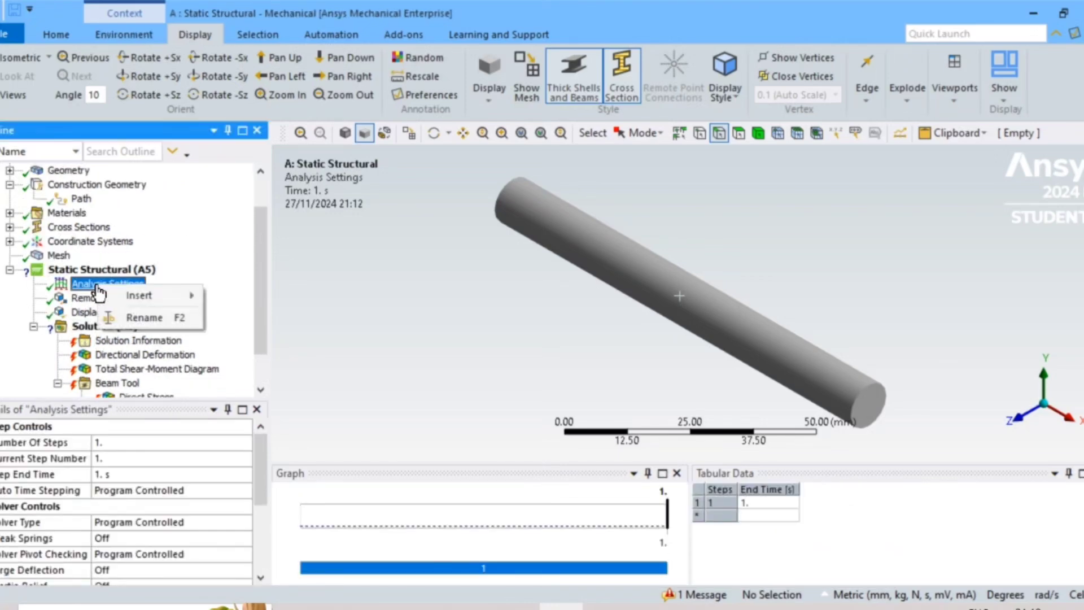
mouse_move(140, 295)
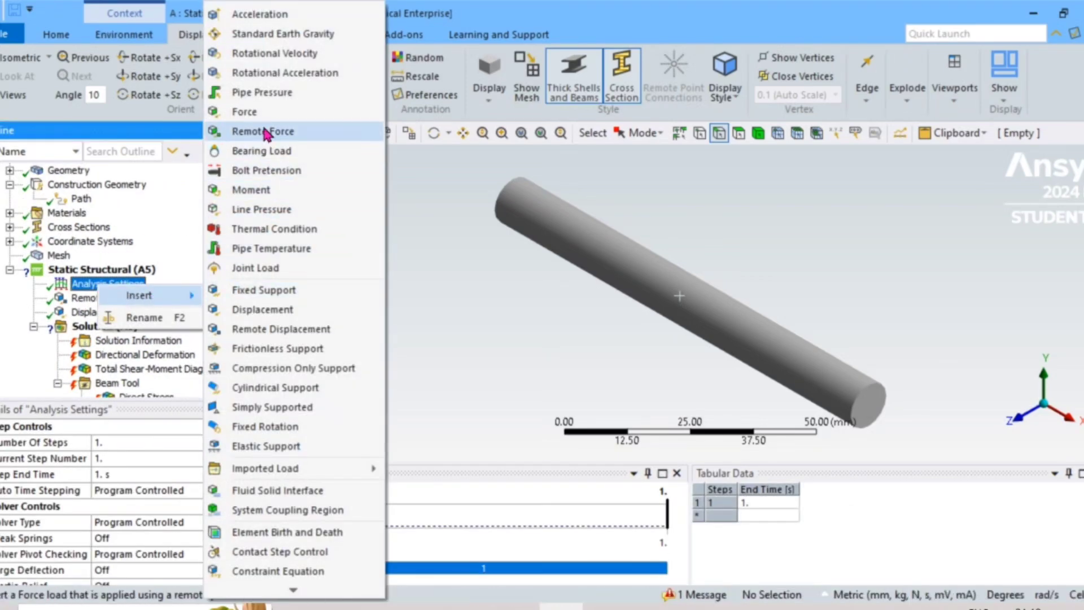
click(266, 112)
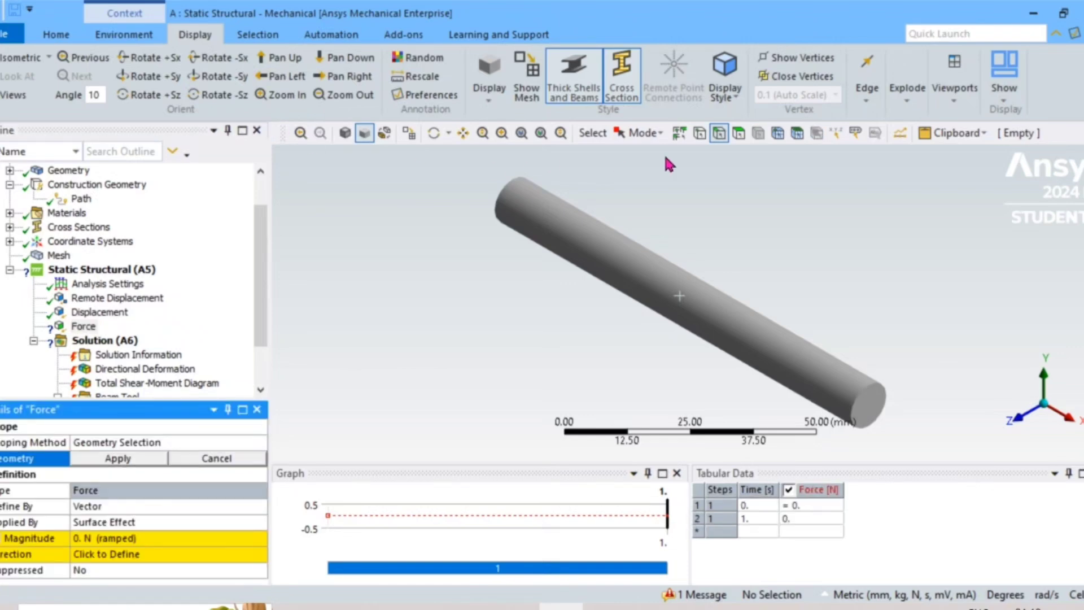
click(709, 313)
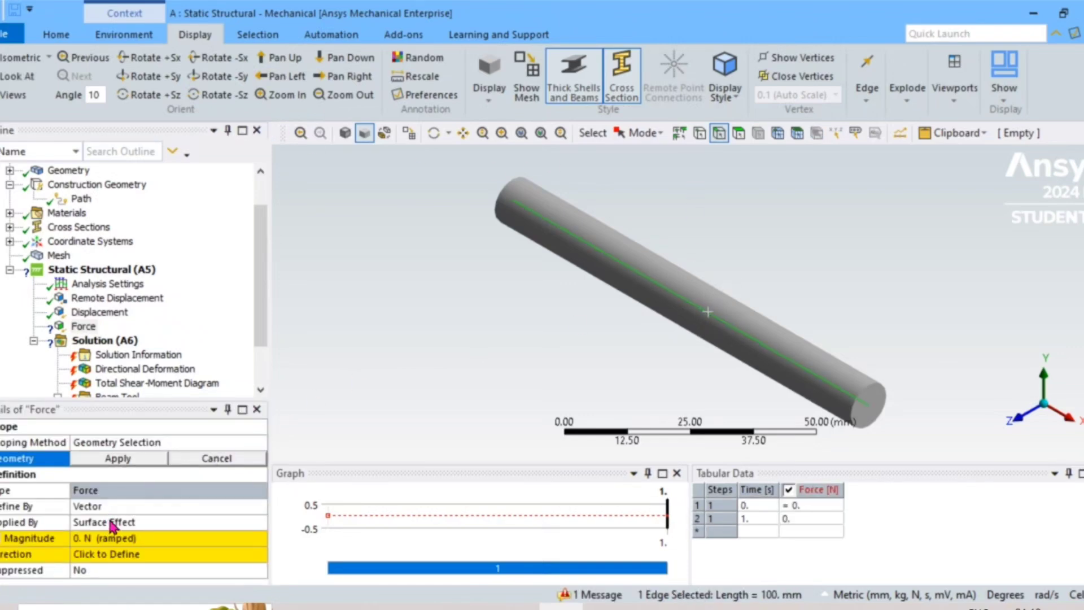
click(129, 508)
click(259, 506)
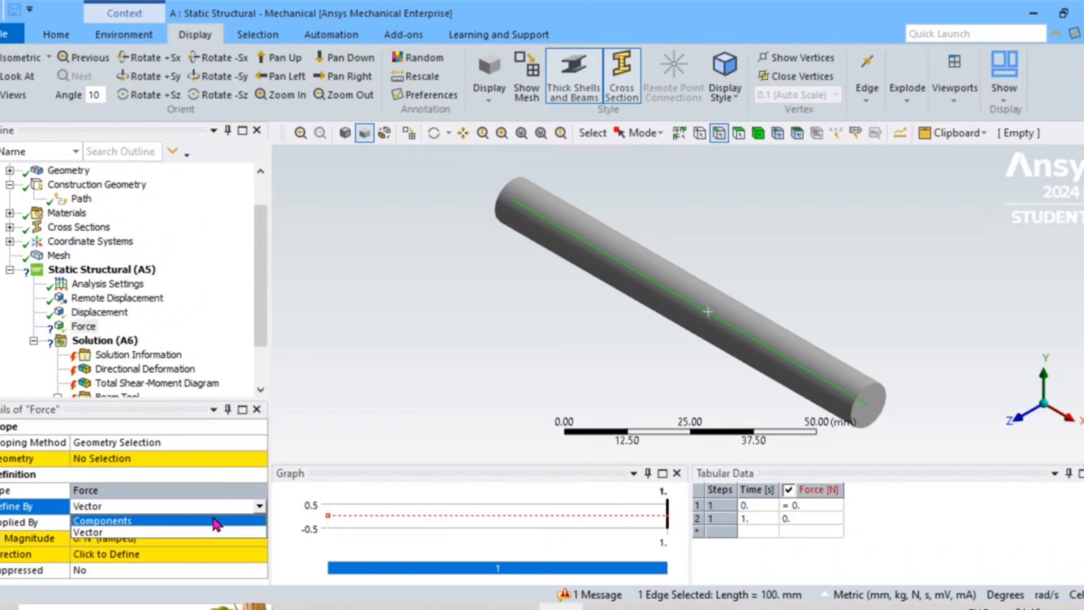
click(201, 524)
click(99, 459)
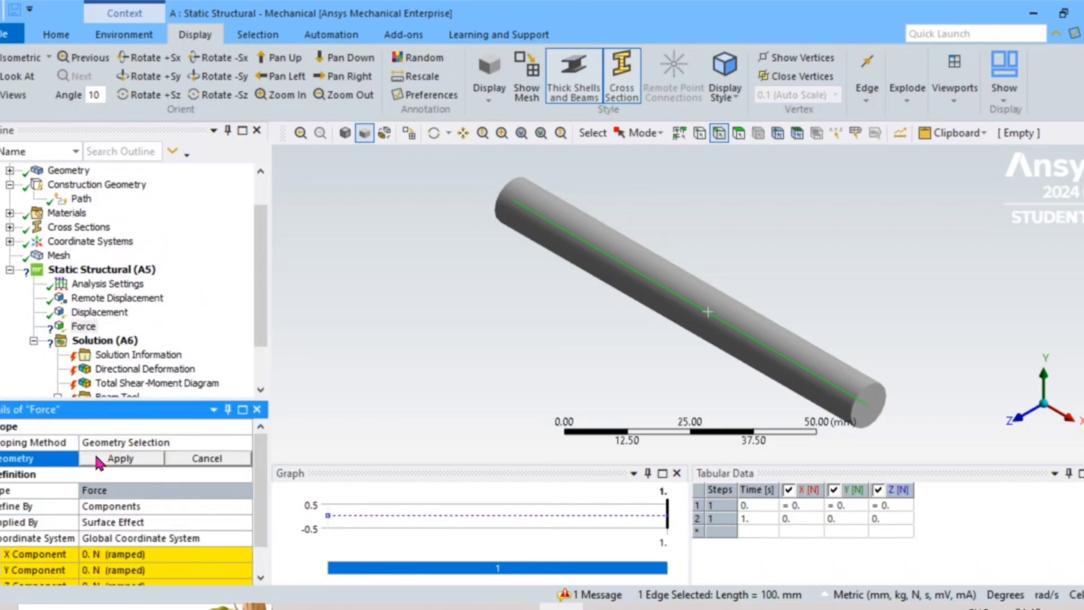
scroll(128, 500, down, 2)
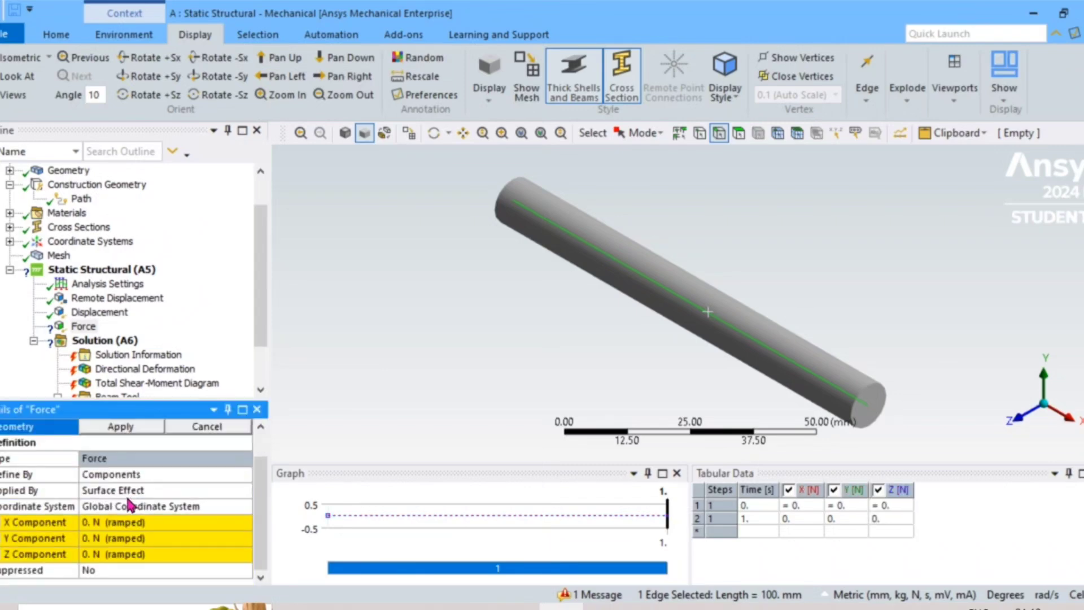
click(108, 540)
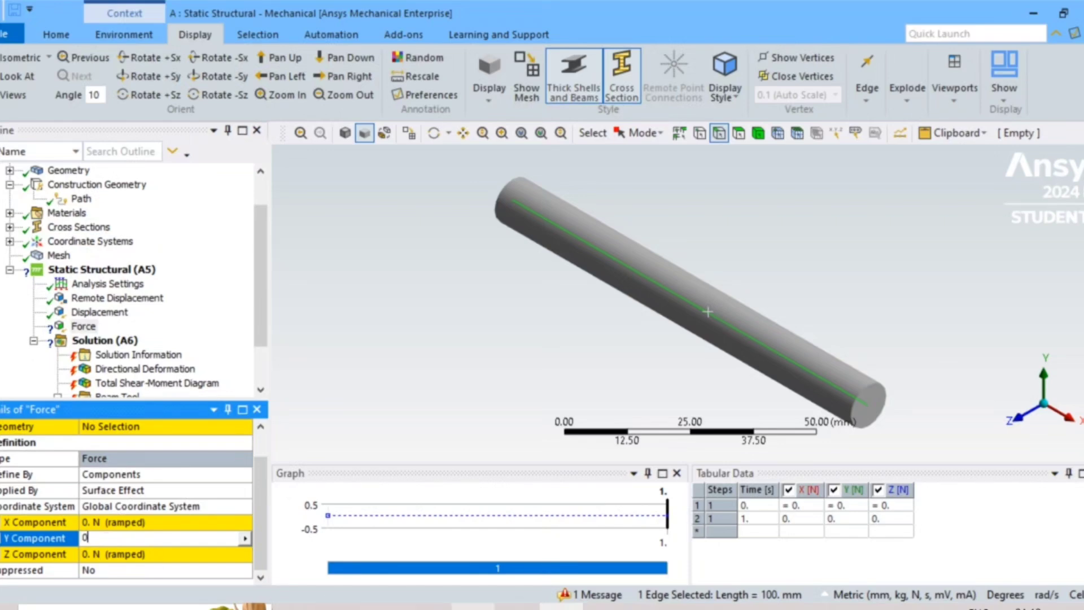
click(472, 576)
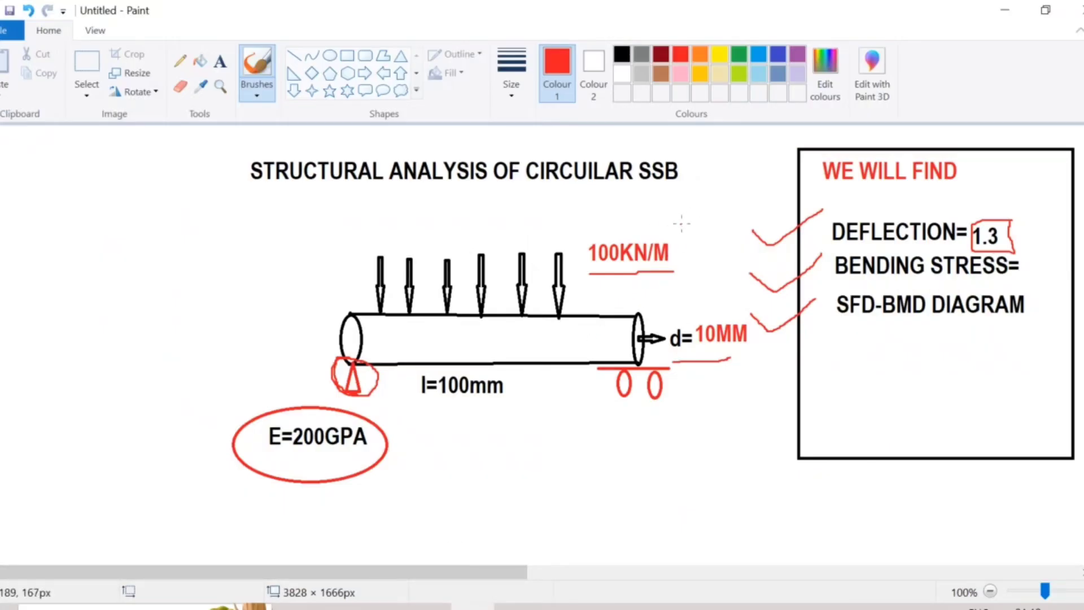
- Mark the 100KN/M load label and the spot beside the x in red on the sketch
mouse_move(683, 220)
mouse_down()
mouse_move(583, 258)
mouse_move(683, 236)
mouse_up()
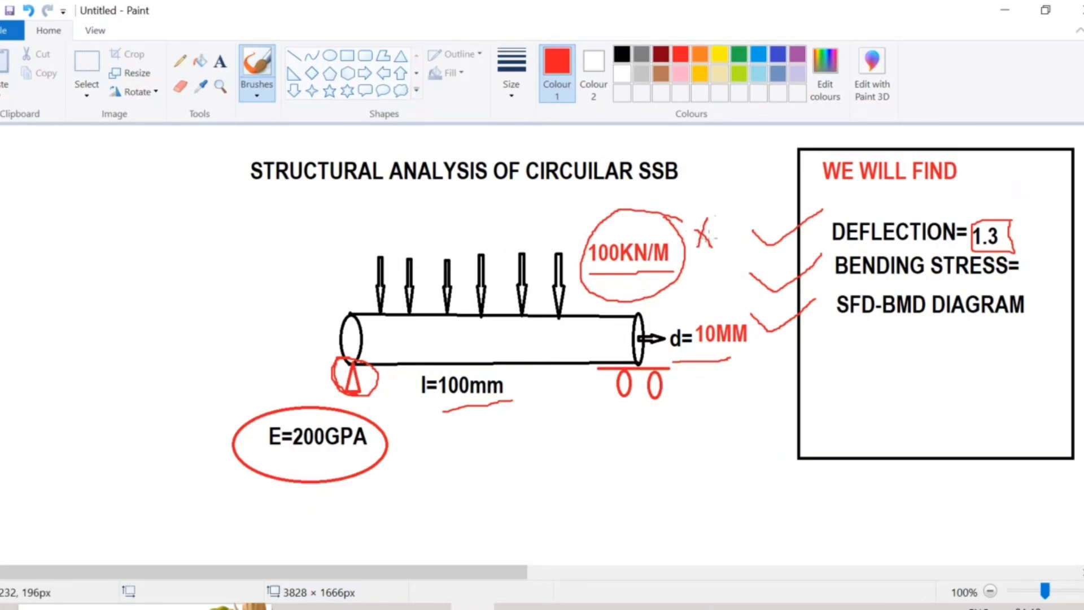
drag(718, 219, 724, 205)
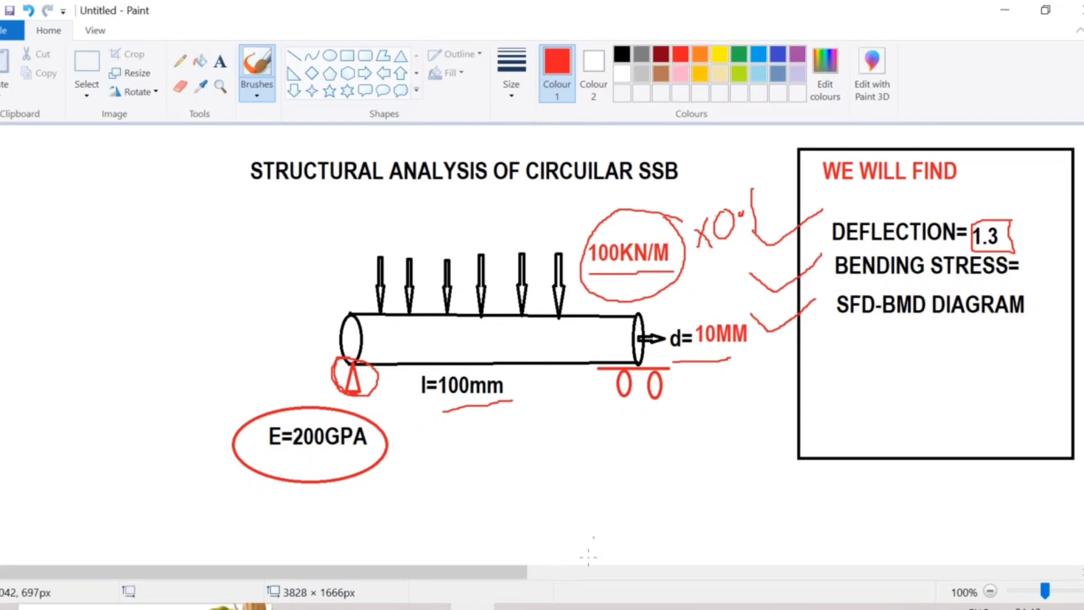
- Apply the force to the beam edge with a Y component of -10000 N
click(557, 546)
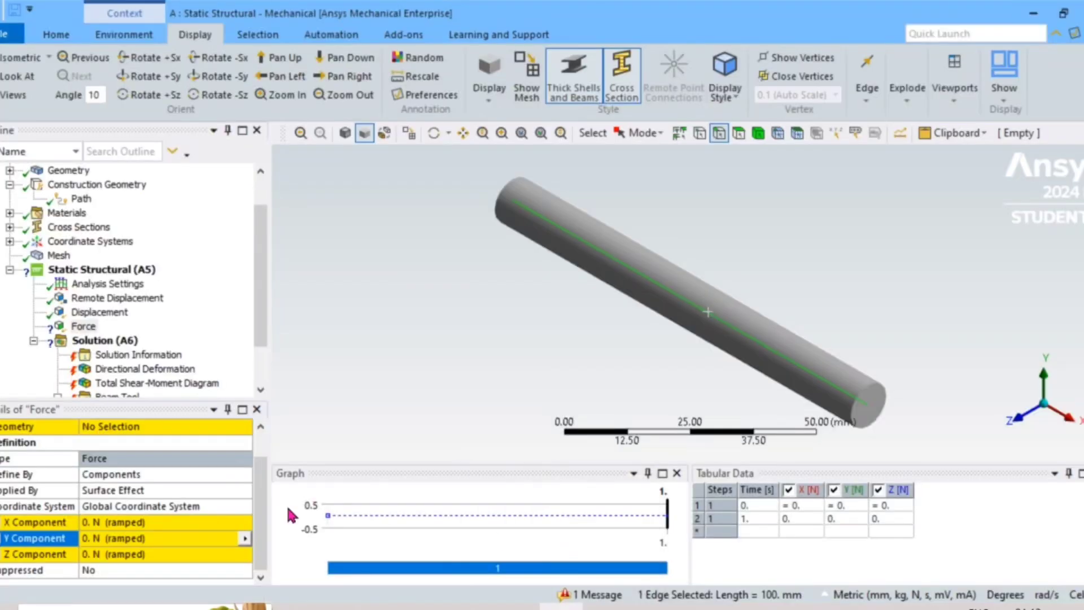
click(131, 537)
text(-10000)
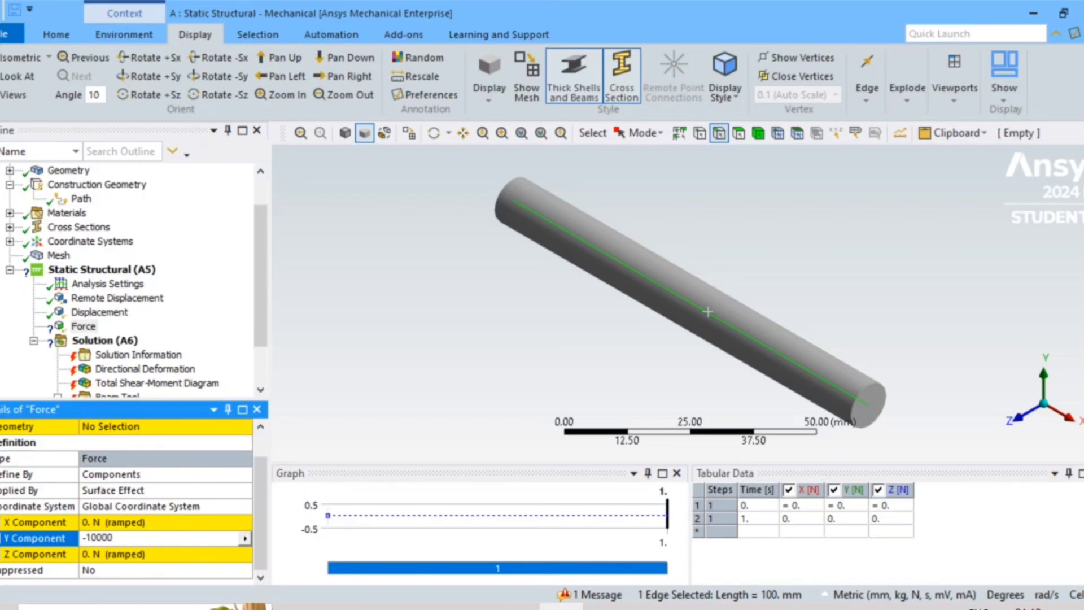
key(Return)
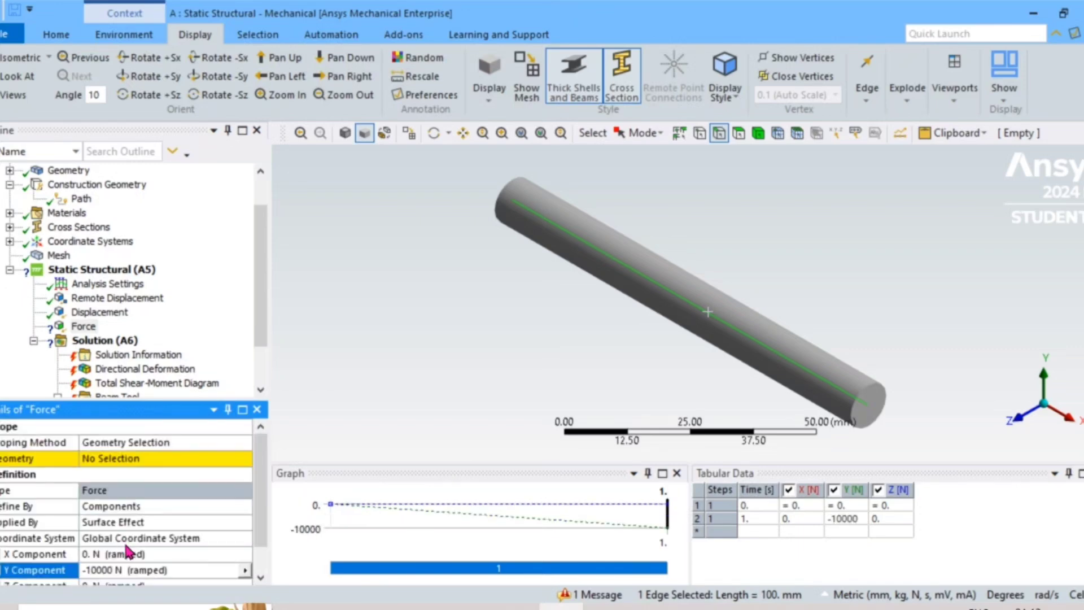
click(112, 458)
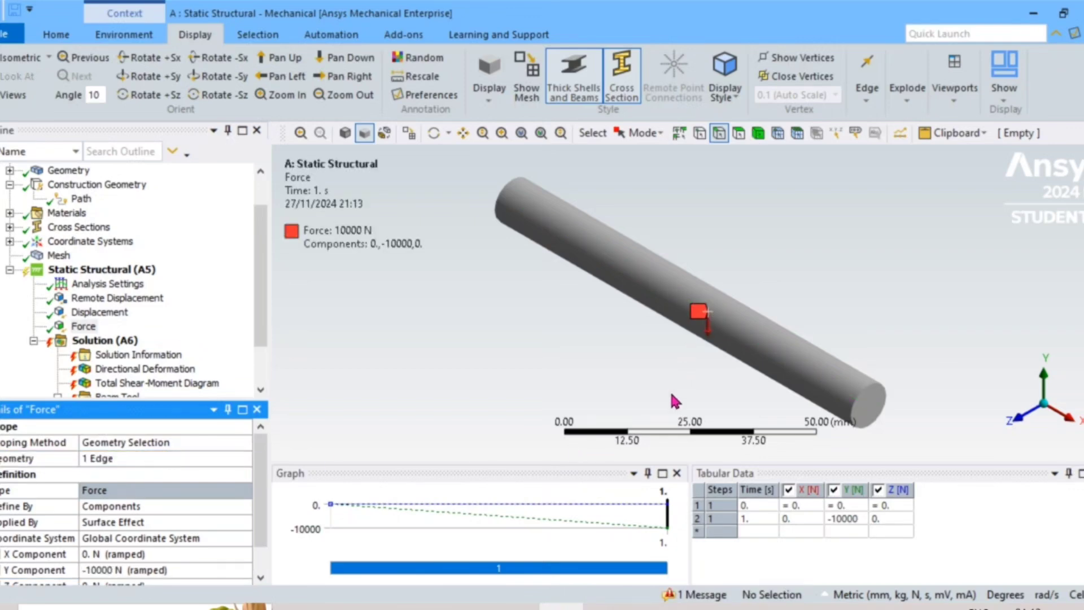
middle_drag(634, 381, 720, 370)
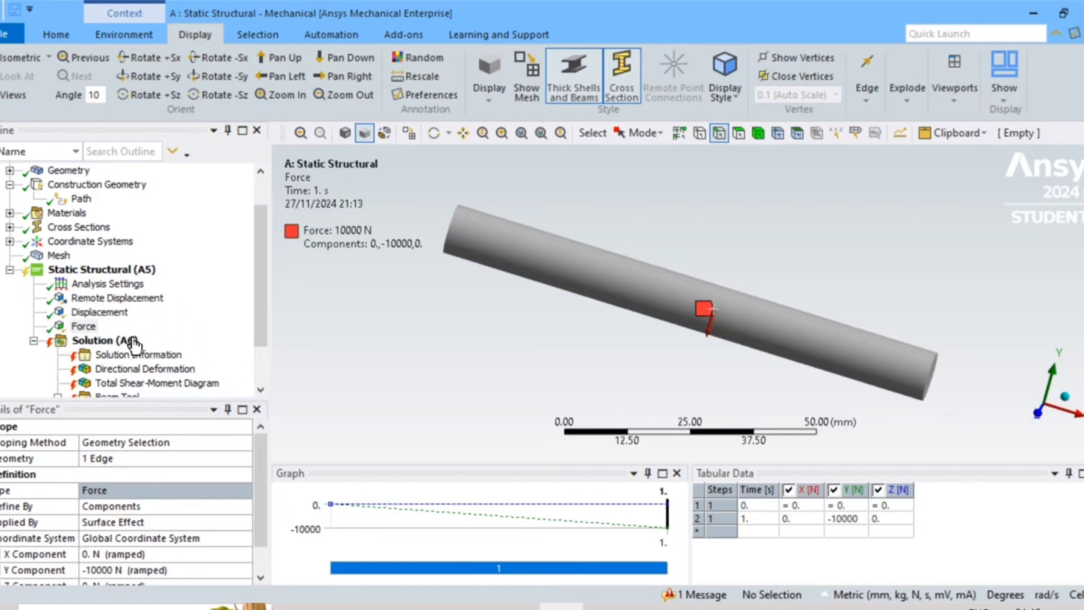
click(100, 340)
- Solve the beam and display the Y directional deformation, peaking at -1.3531 mm
right_click(96, 341)
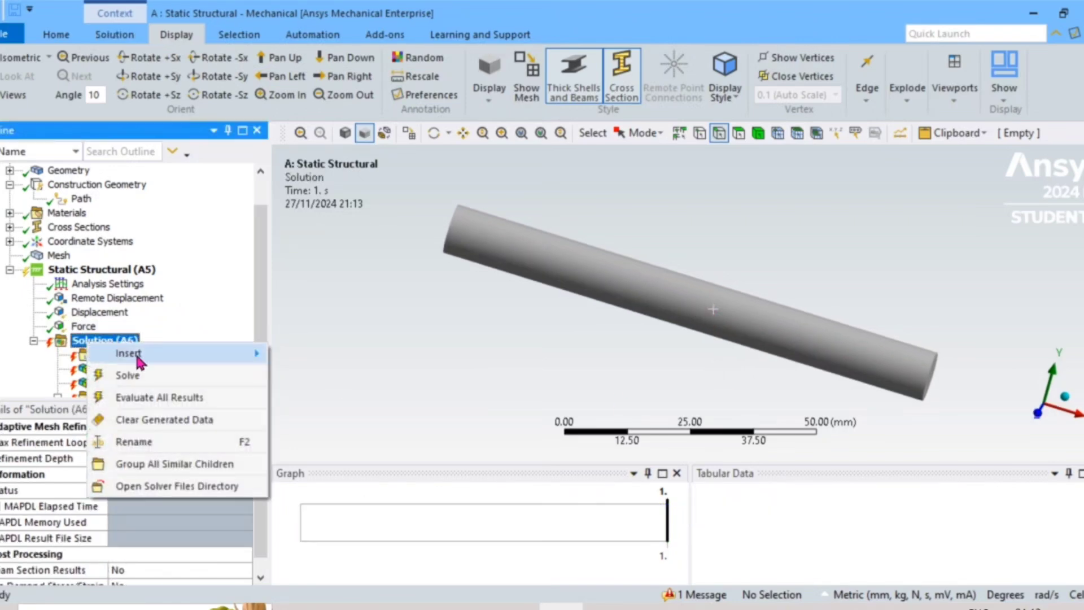
click(153, 375)
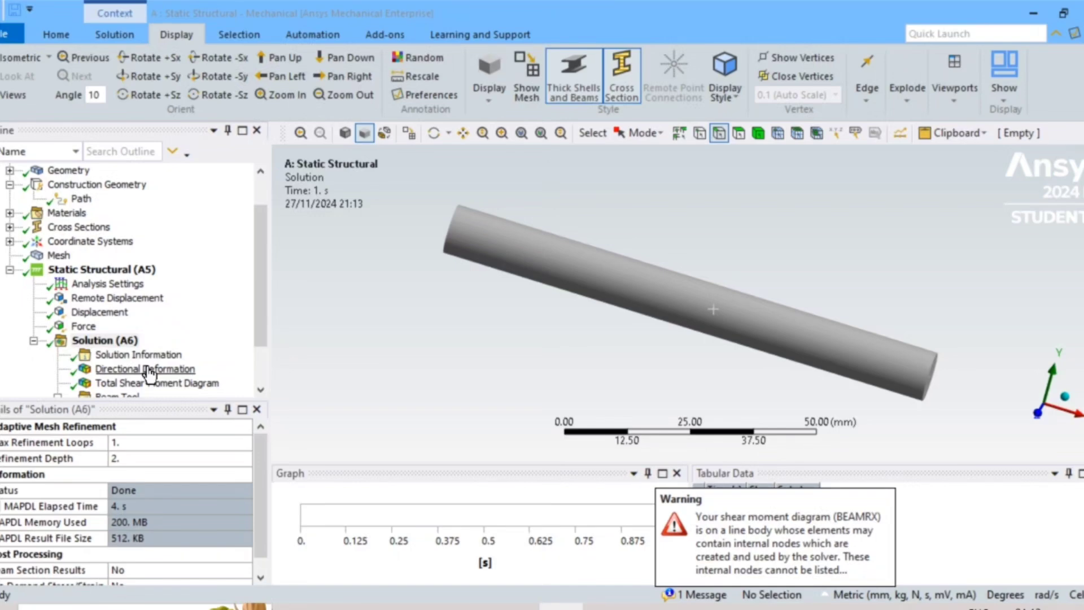
scroll(145, 328, down, 1)
click(145, 328)
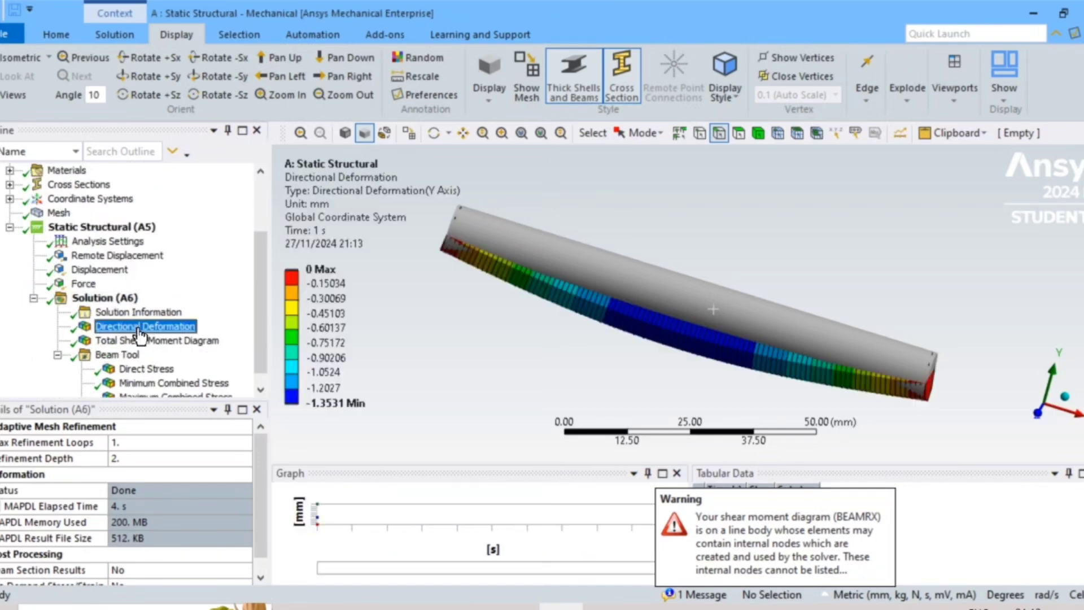
mouse_move(477, 317)
middle_down()
mouse_move(442, 375)
mouse_move(483, 308)
mouse_move(494, 322)
mouse_move(511, 276)
mouse_move(577, 390)
middle_up()
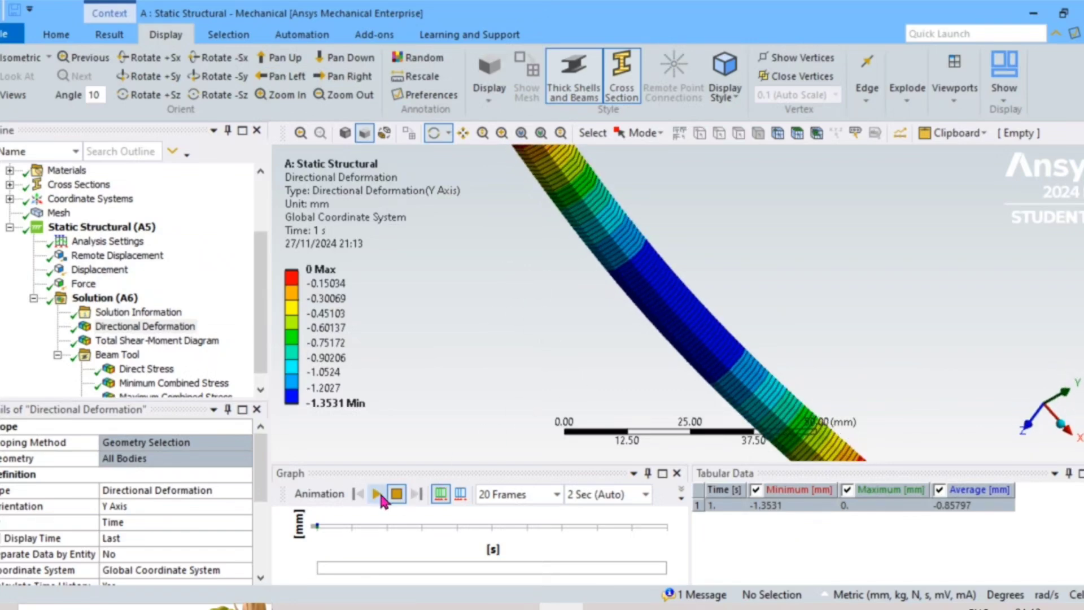
- Animate the deflection in front view, then tick deflection off the Paint sketch
click(376, 495)
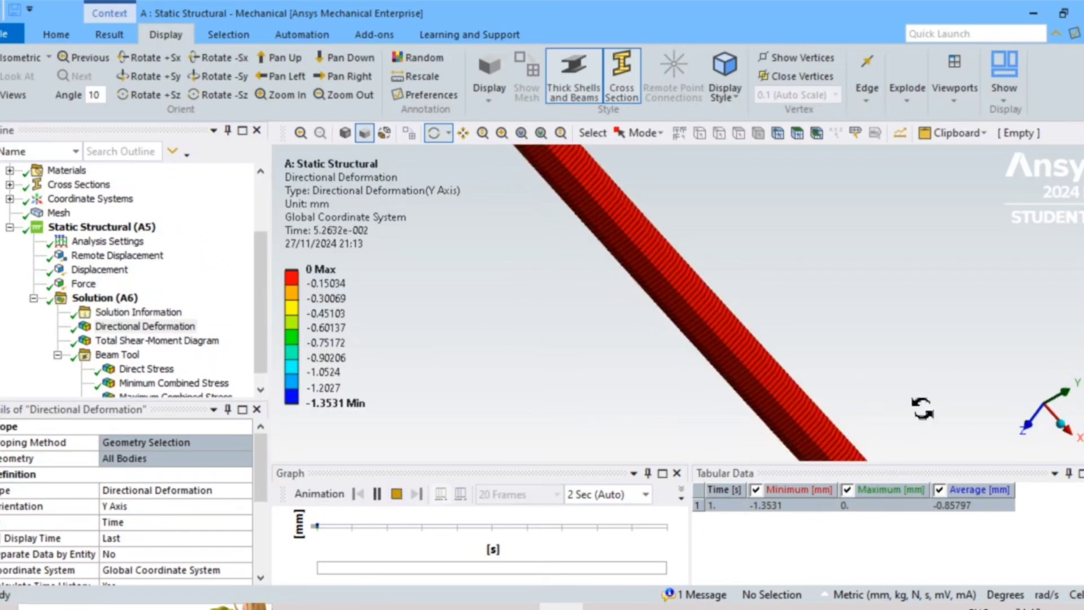
click(1062, 400)
click(1049, 452)
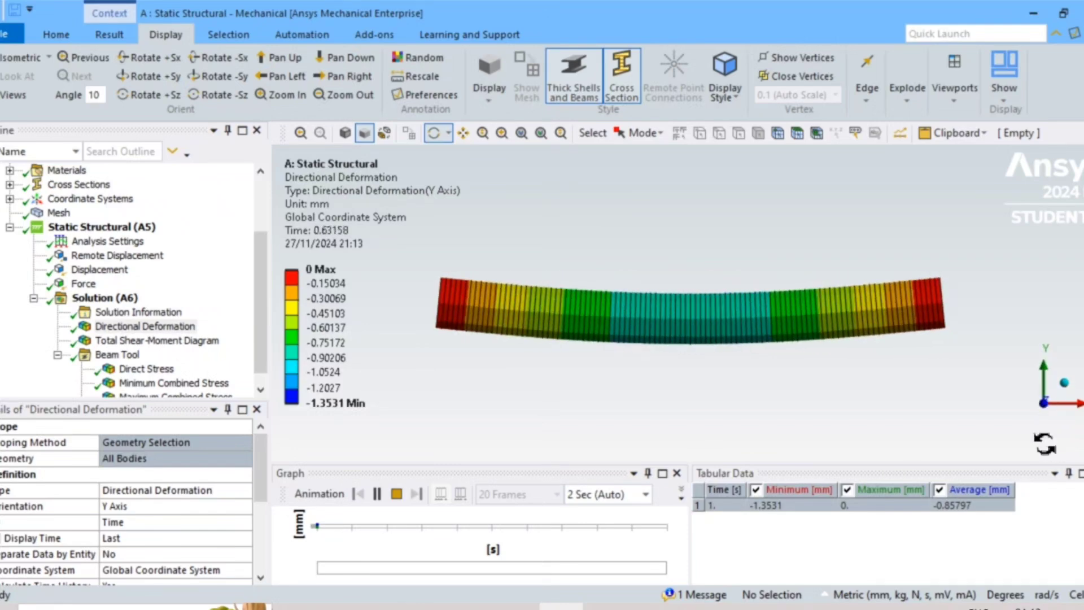
click(376, 494)
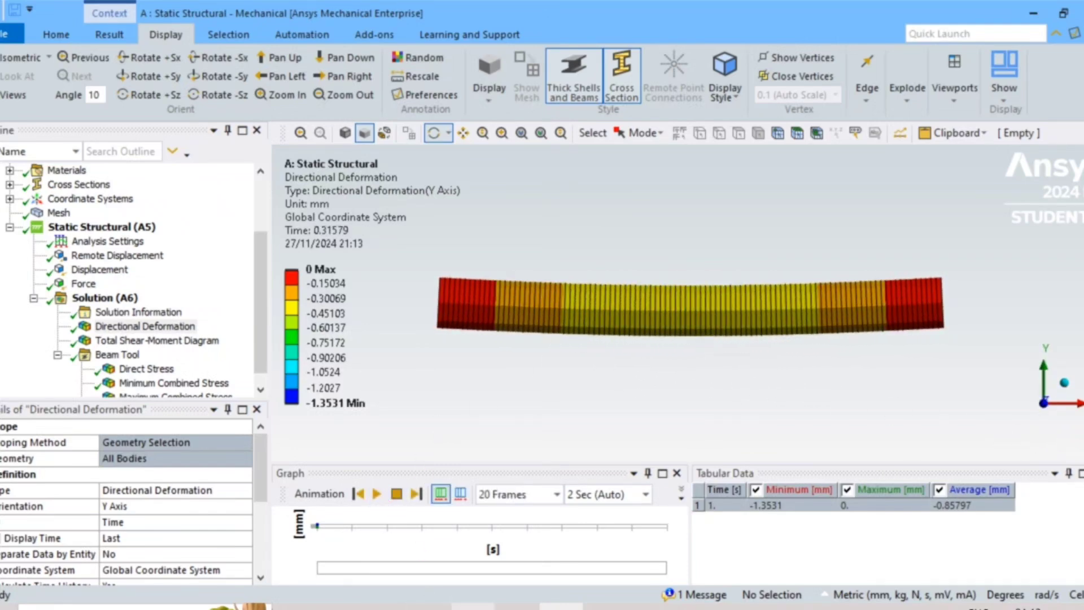
click(463, 571)
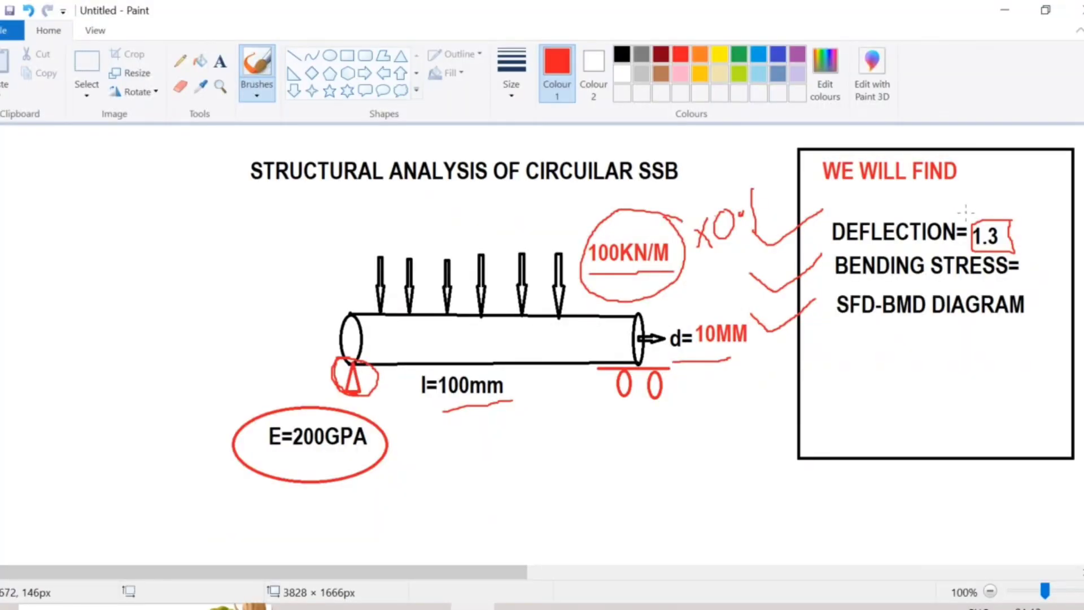
drag(972, 210, 1021, 176)
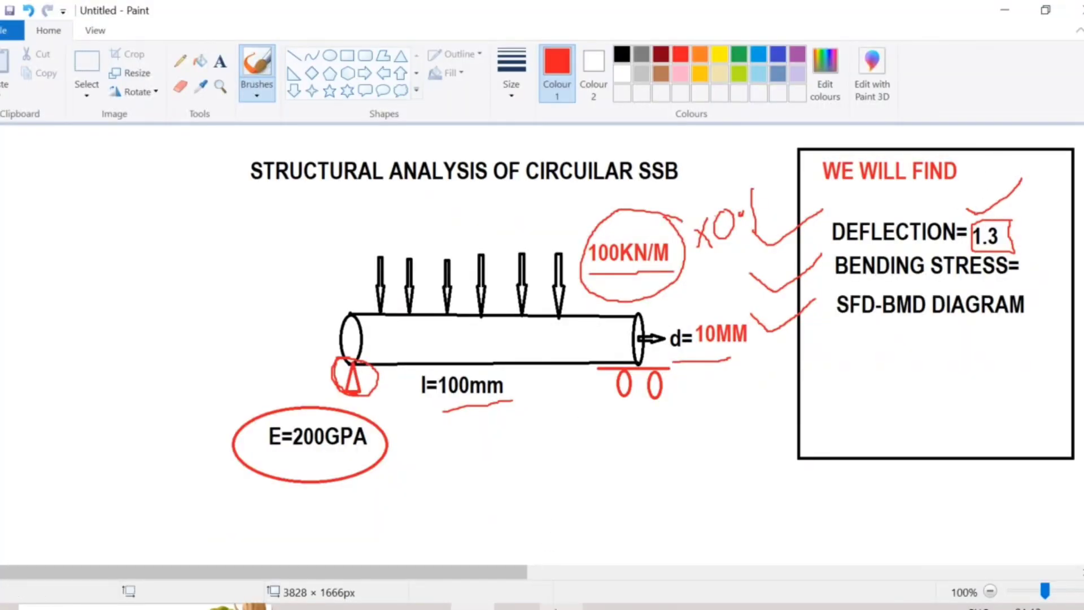
- Show the shear-moment diagram (4950 N, 1.25e5 N·mm), then the 1275.9 MPa combined stress
mouse_move(555, 605)
click(569, 553)
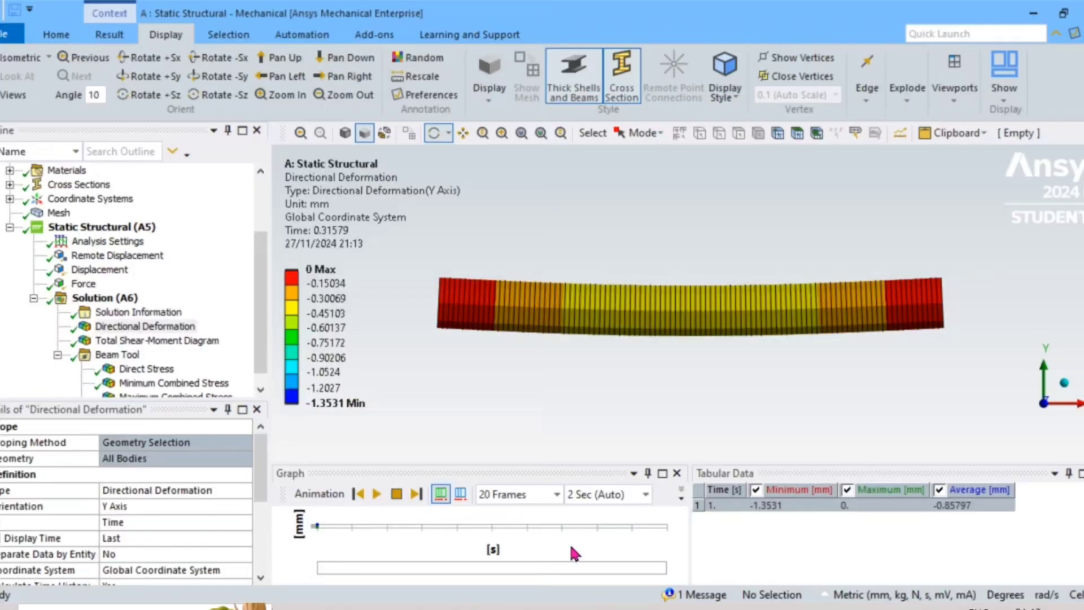
click(157, 341)
scroll(152, 344, down, 1)
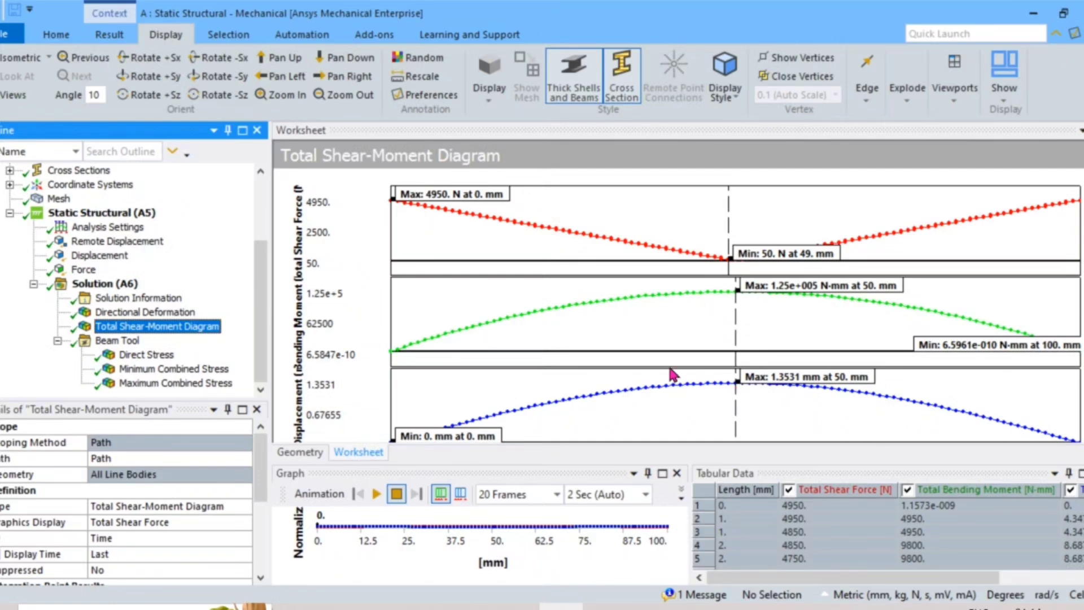
click(135, 386)
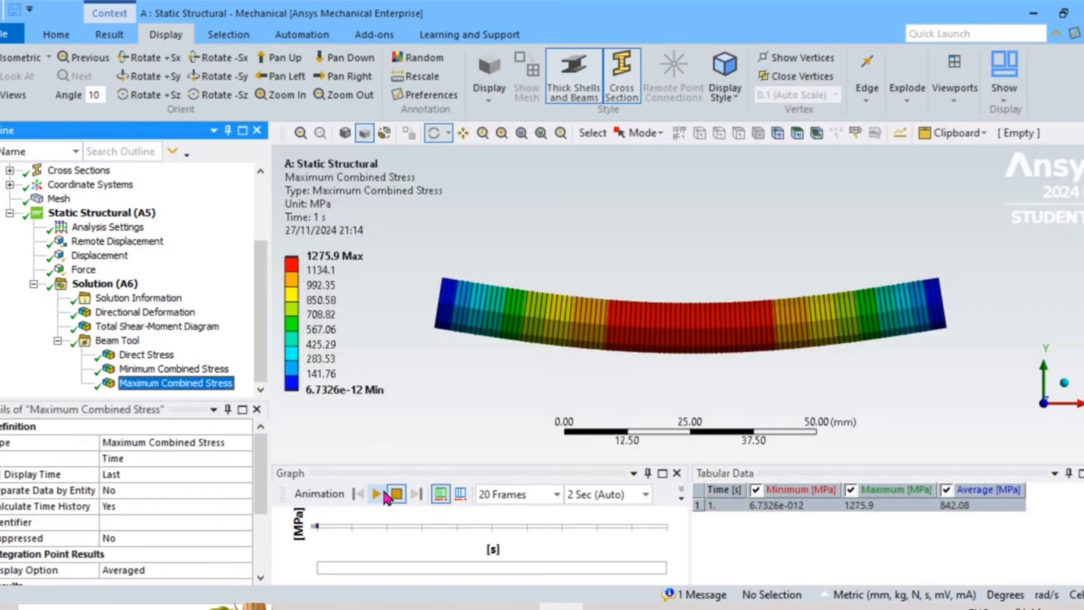
click(376, 493)
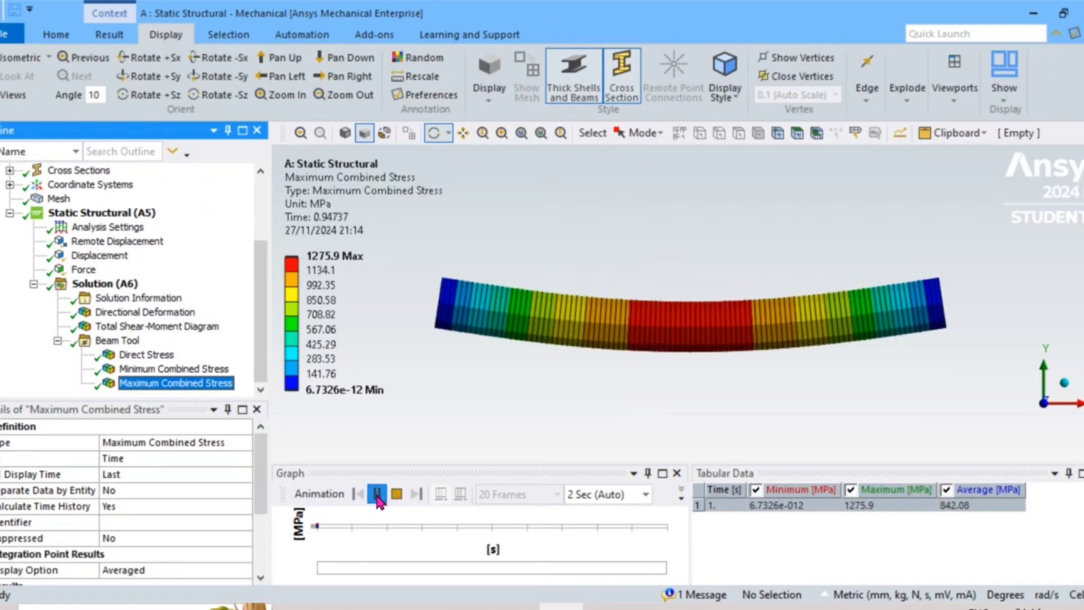
click(378, 501)
drag(680, 280, 602, 319)
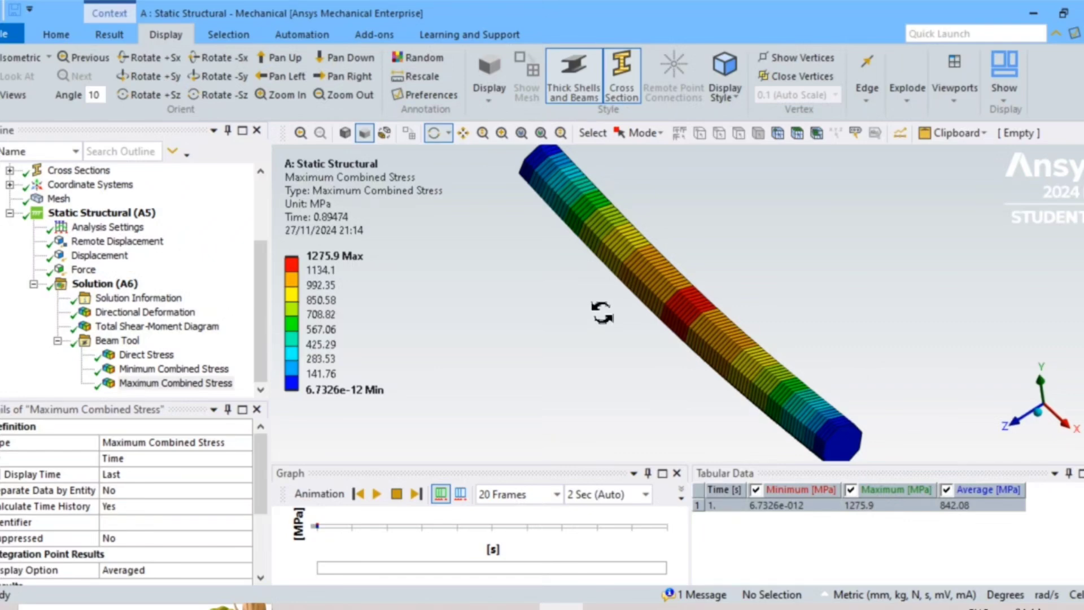
mouse_move(603, 314)
mouse_down()
mouse_move(721, 282)
mouse_move(601, 294)
mouse_up()
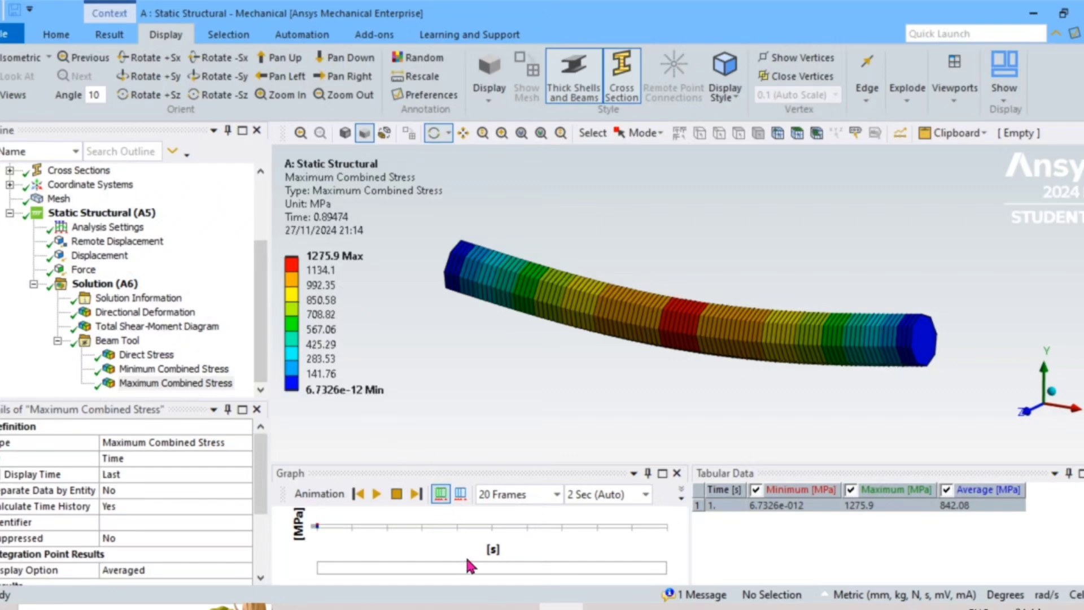
mouse_move(814, 366)
mouse_down()
mouse_move(768, 394)
mouse_move(799, 387)
mouse_up()
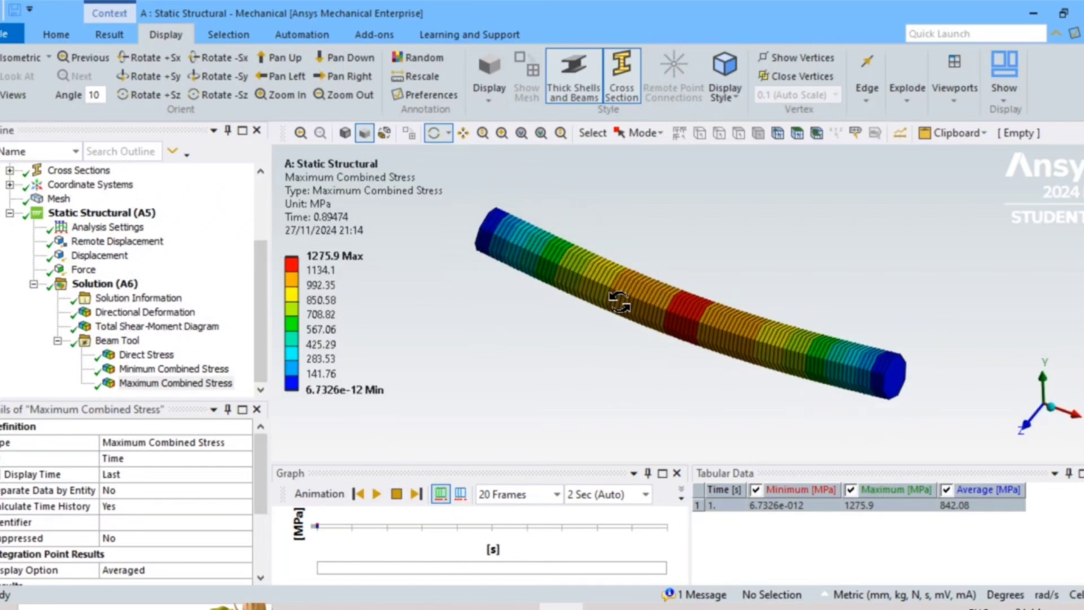
scroll(620, 301, up, 1)
scroll(618, 303, up, 3)
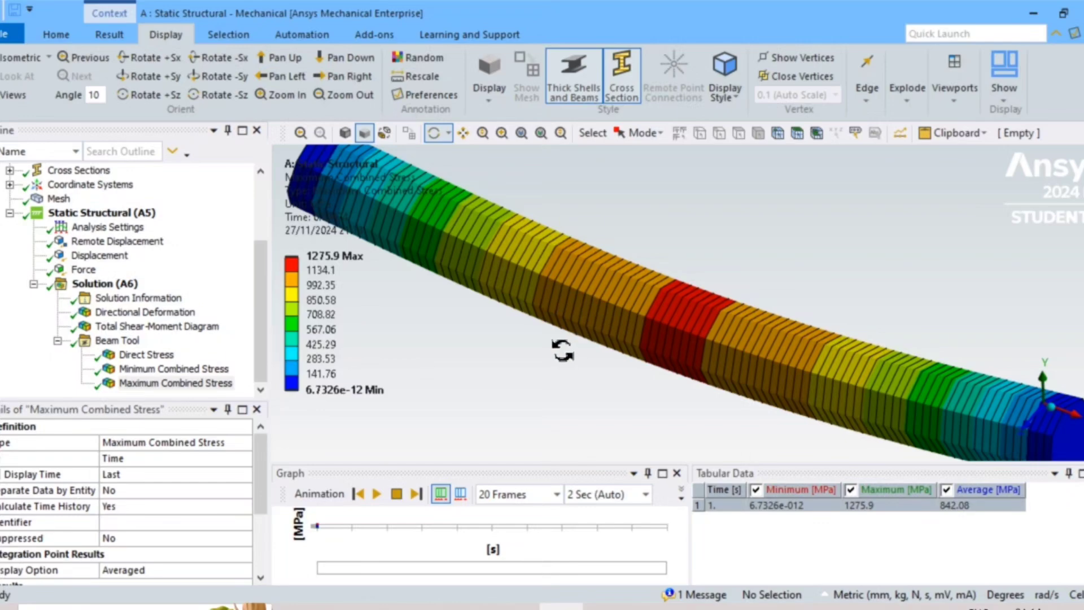
mouse_move(563, 351)
mouse_down()
mouse_move(581, 322)
mouse_move(659, 291)
mouse_move(518, 400)
mouse_move(601, 390)
mouse_move(621, 333)
mouse_up()
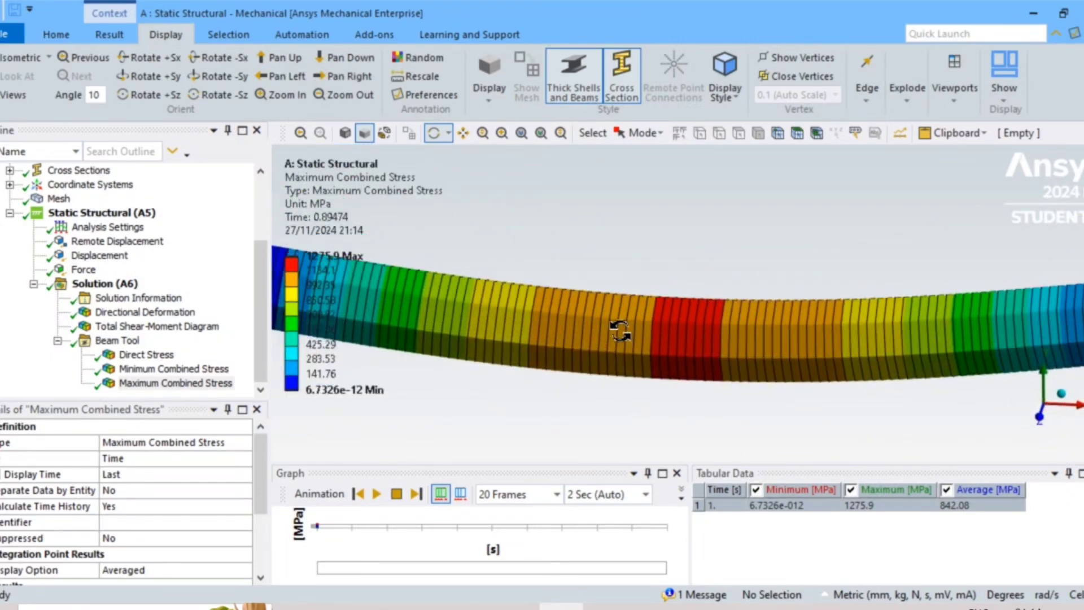
scroll(613, 316, down, 3)
drag(983, 284, 968, 312)
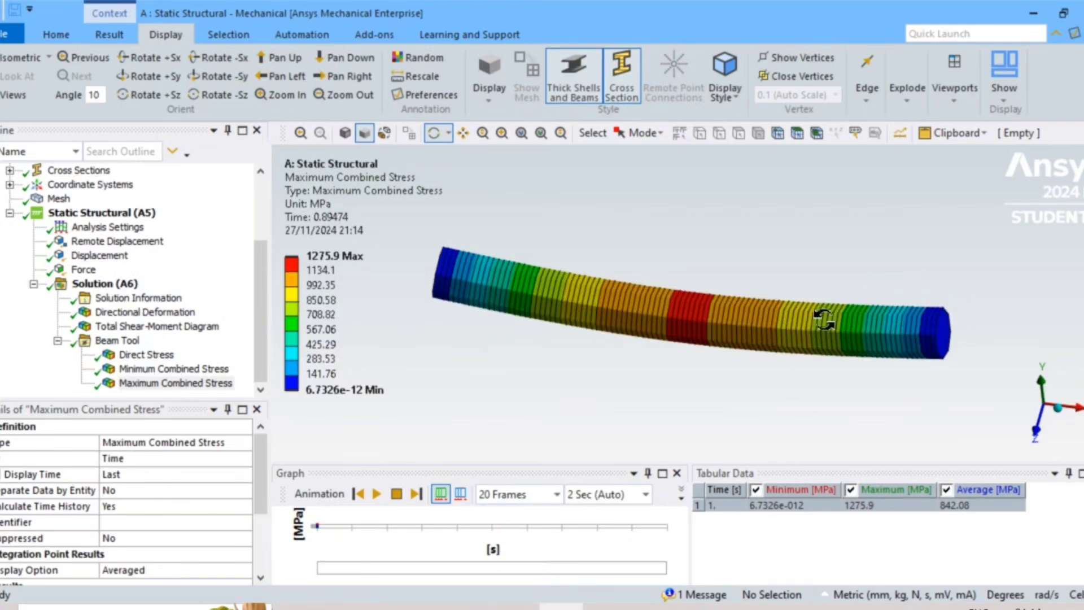
mouse_move(996, 278)
mouse_down()
mouse_move(898, 338)
mouse_move(596, 368)
mouse_move(397, 312)
mouse_up()
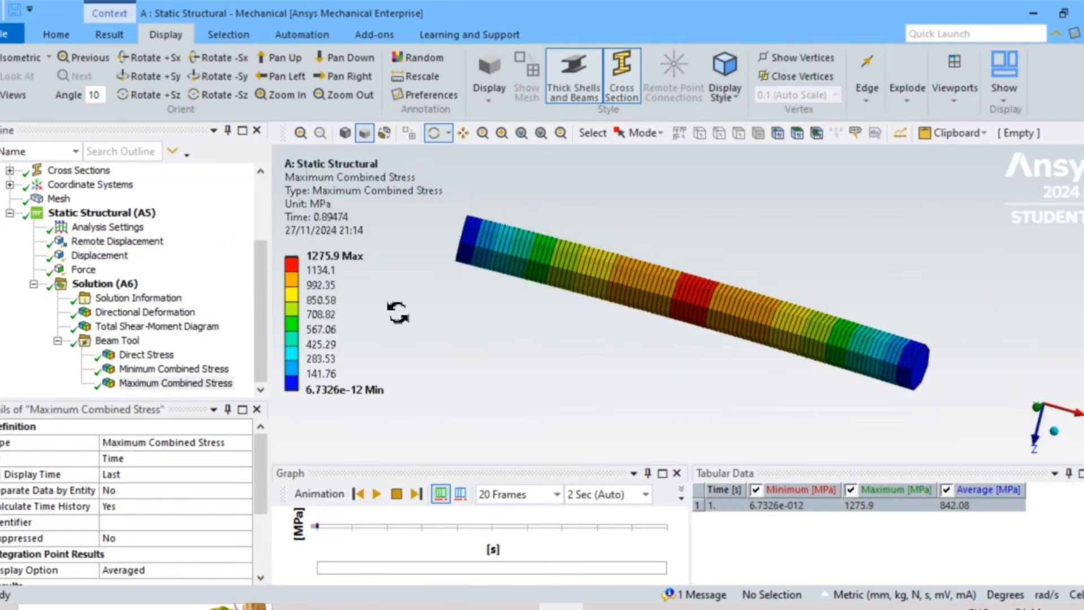